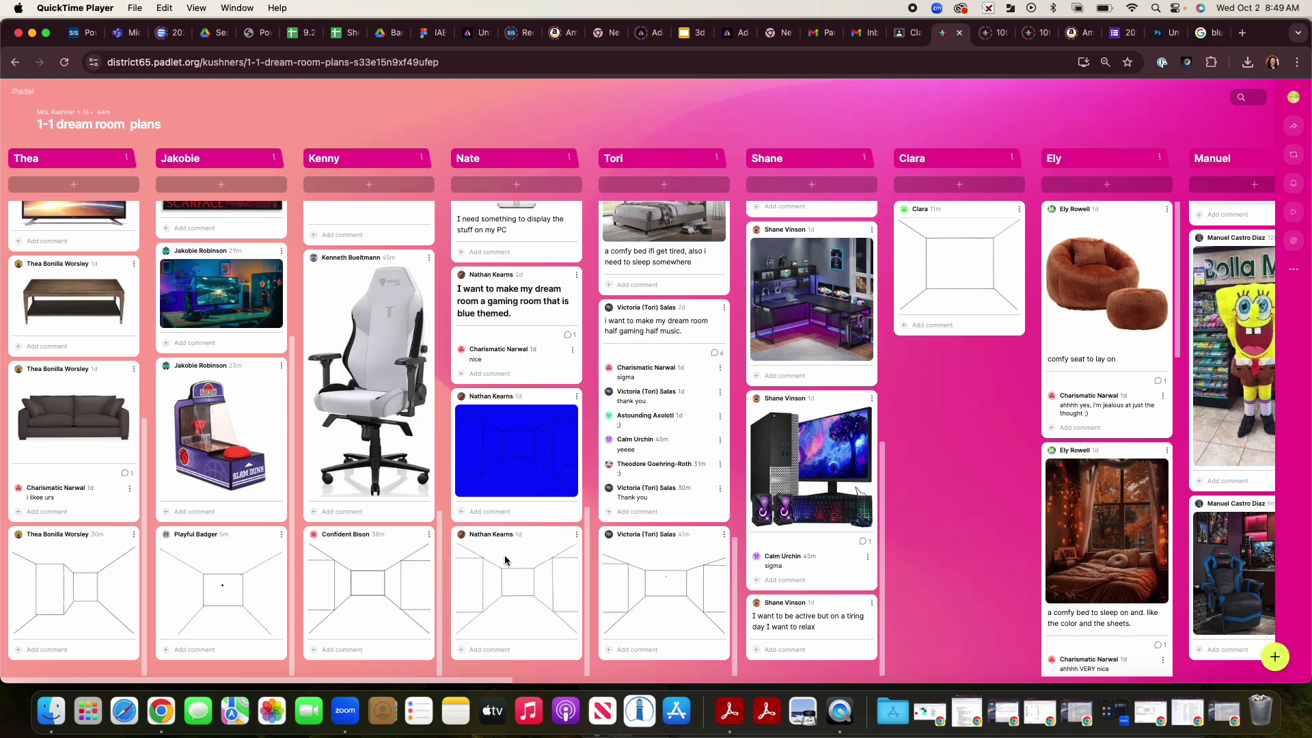
Step: Download the attachment of the black-and-white room perspective drawing posted below the solid blue room in the fourth column
left_click(576, 539)
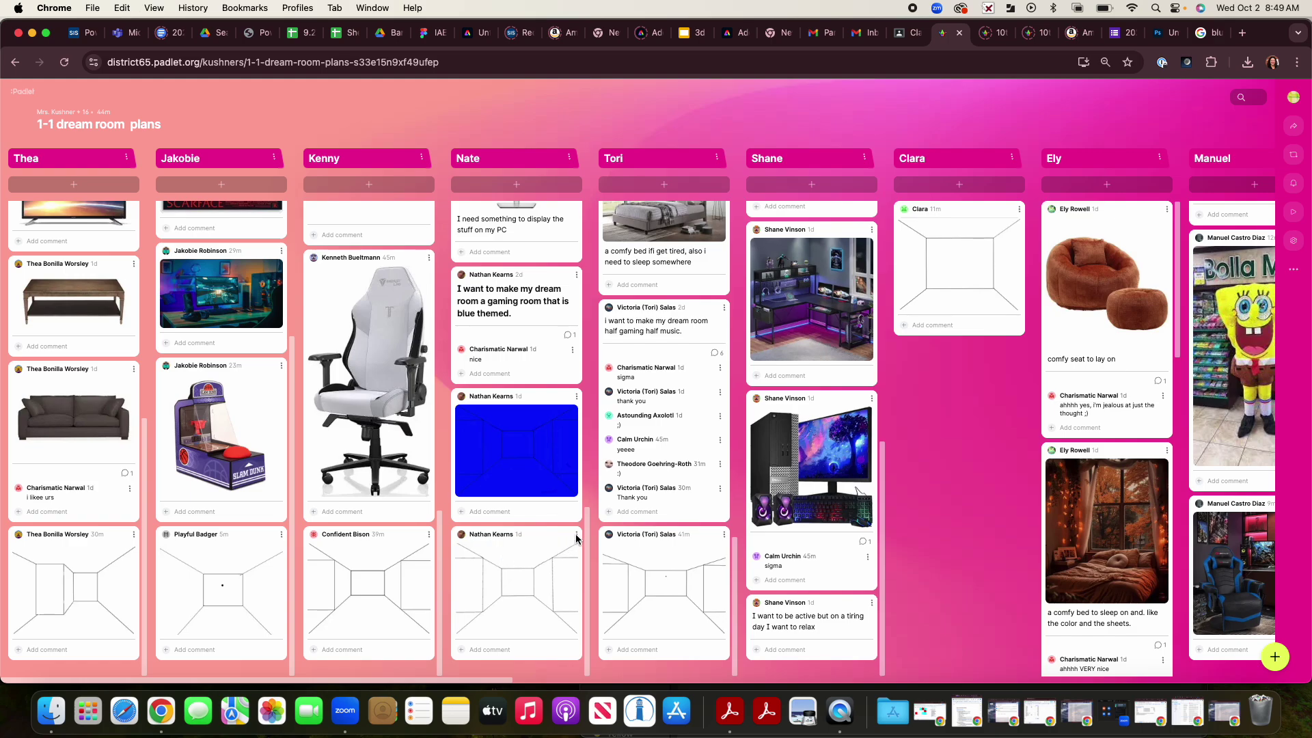
left_click(576, 536)
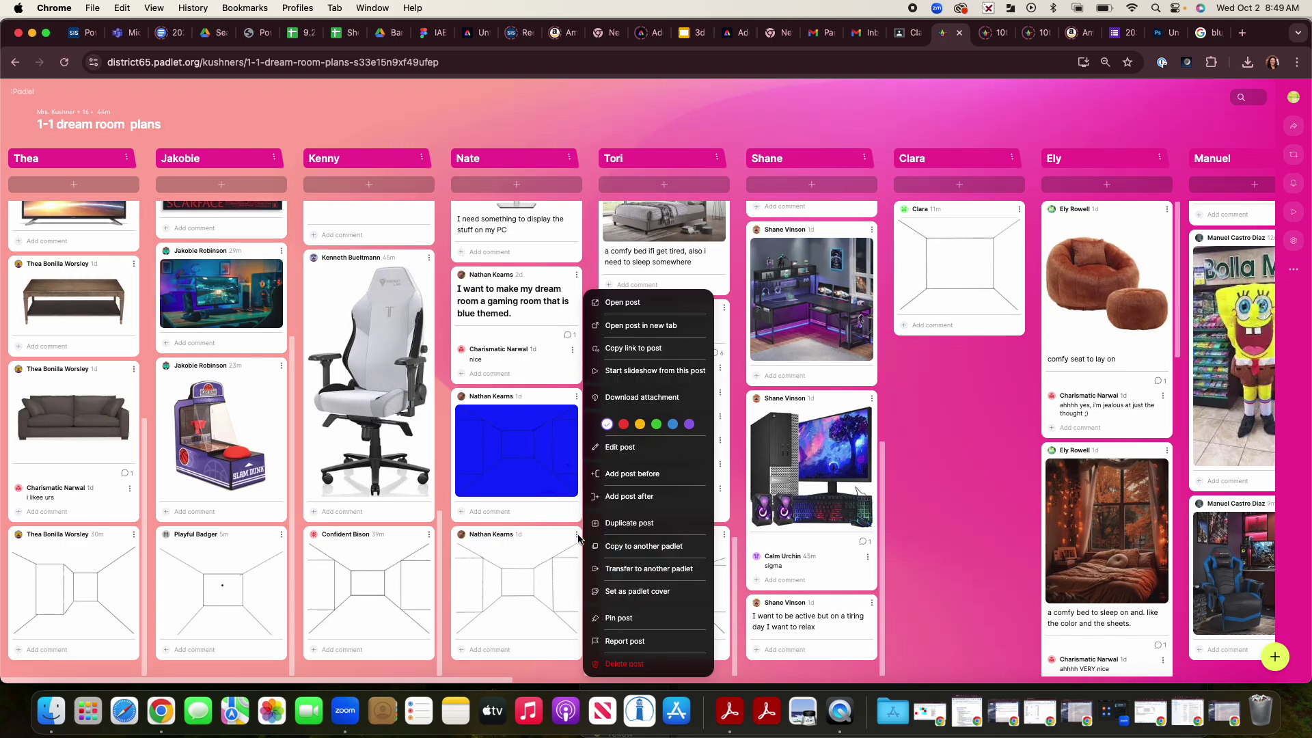
left_click(643, 398)
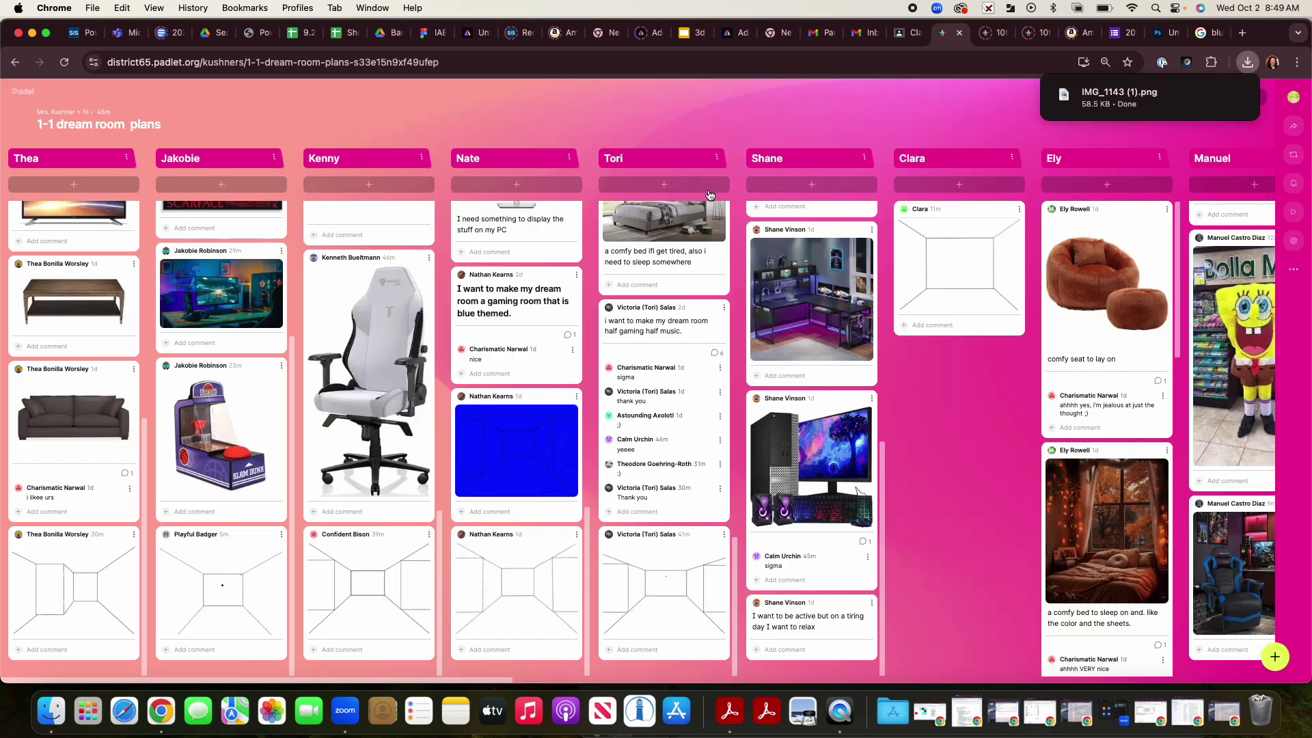
mouse_move(1111, 105)
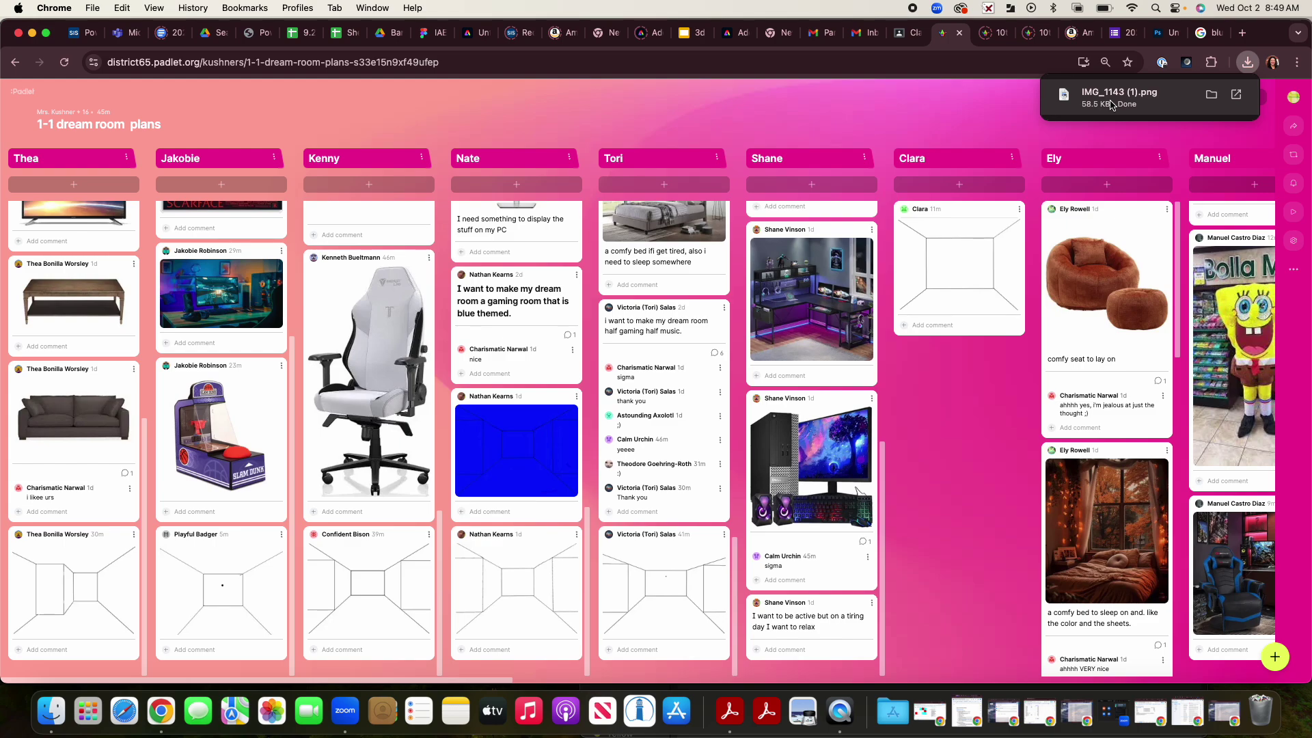
Step: Switch to Photoshop on the web and create a blank document with the Default 1920 × 1080 px size
left_click(1162, 33)
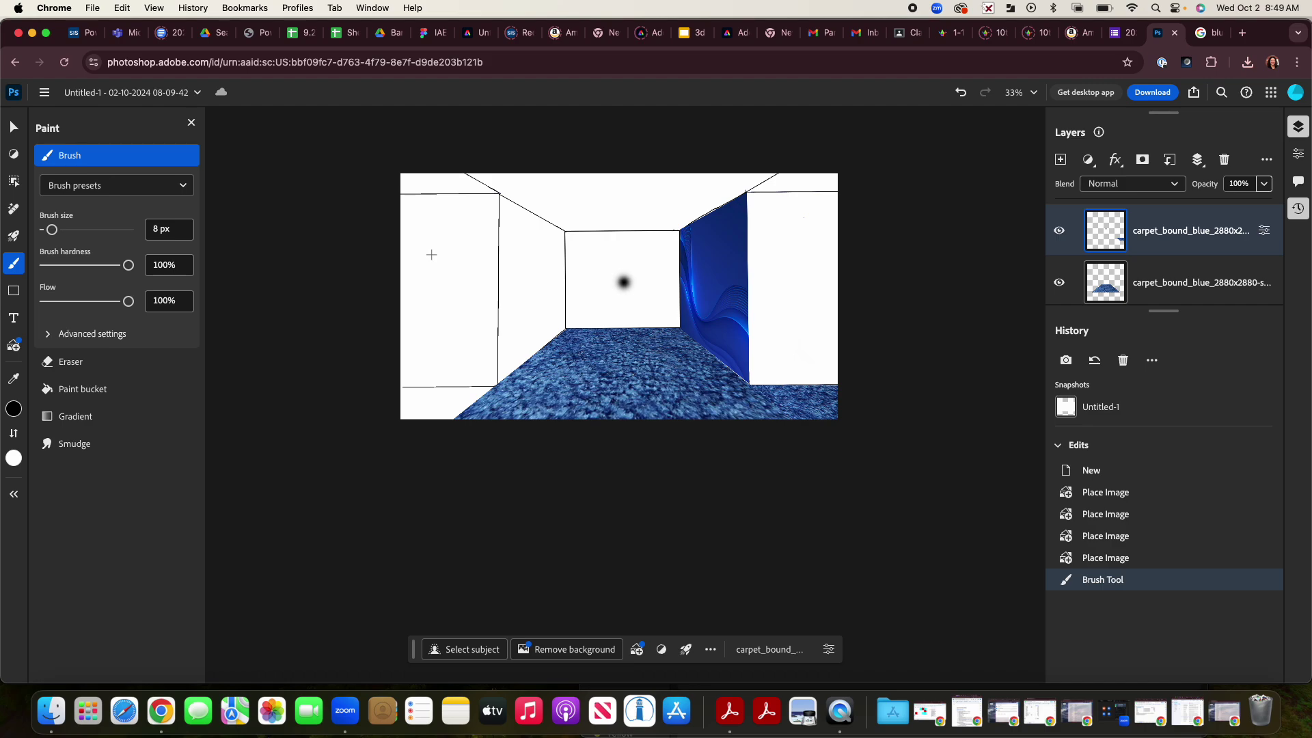
left_click(14, 90)
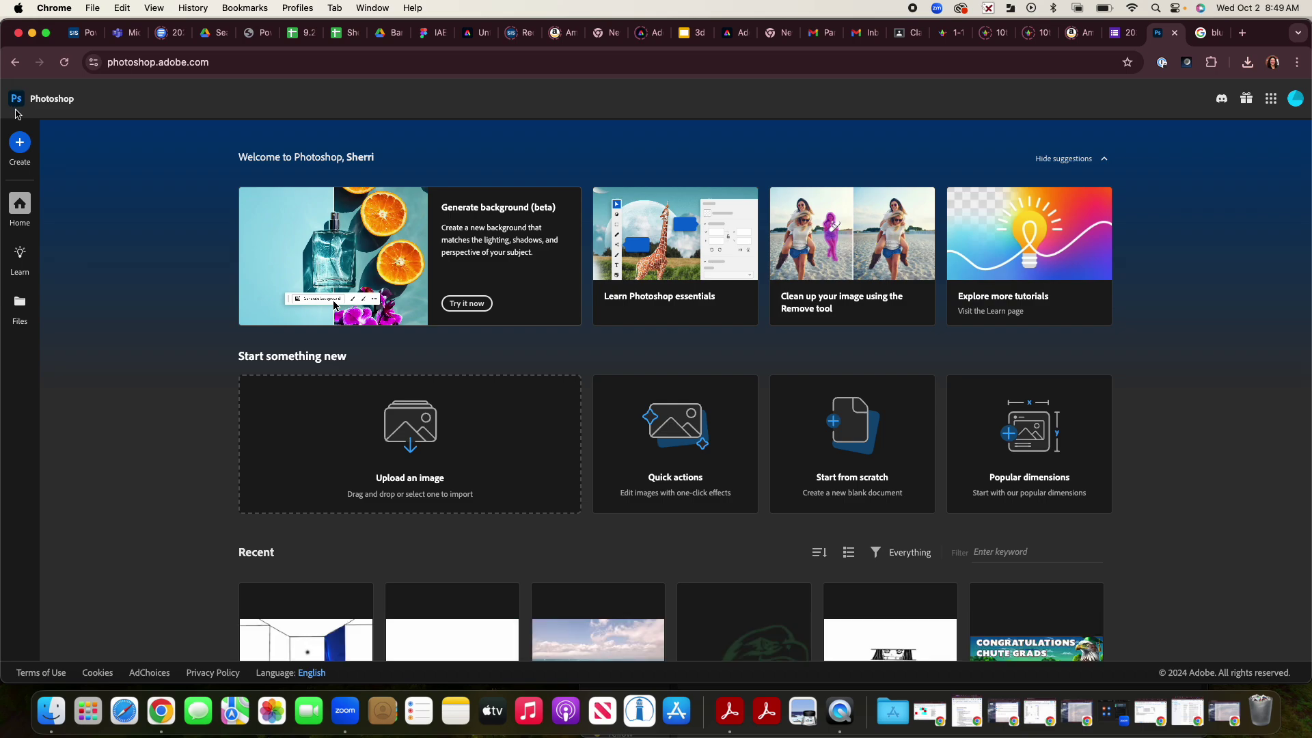
left_click(21, 143)
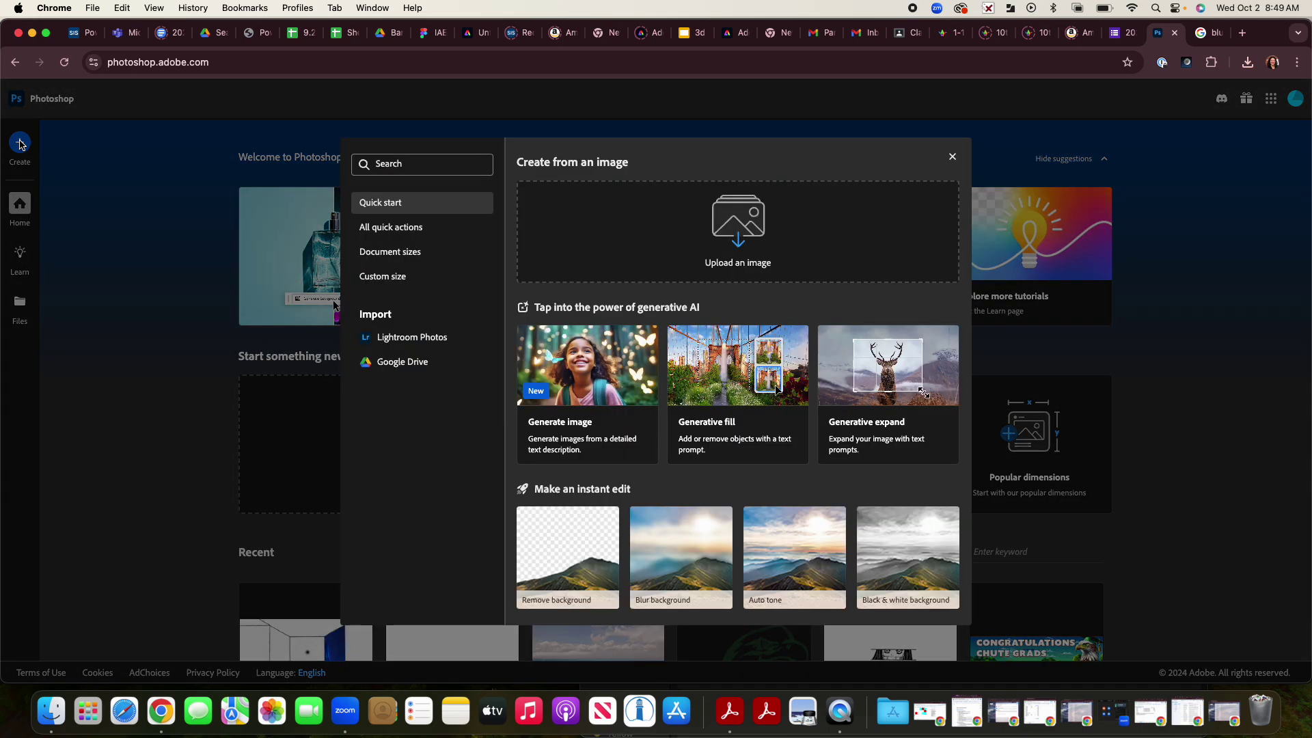
left_click(369, 251)
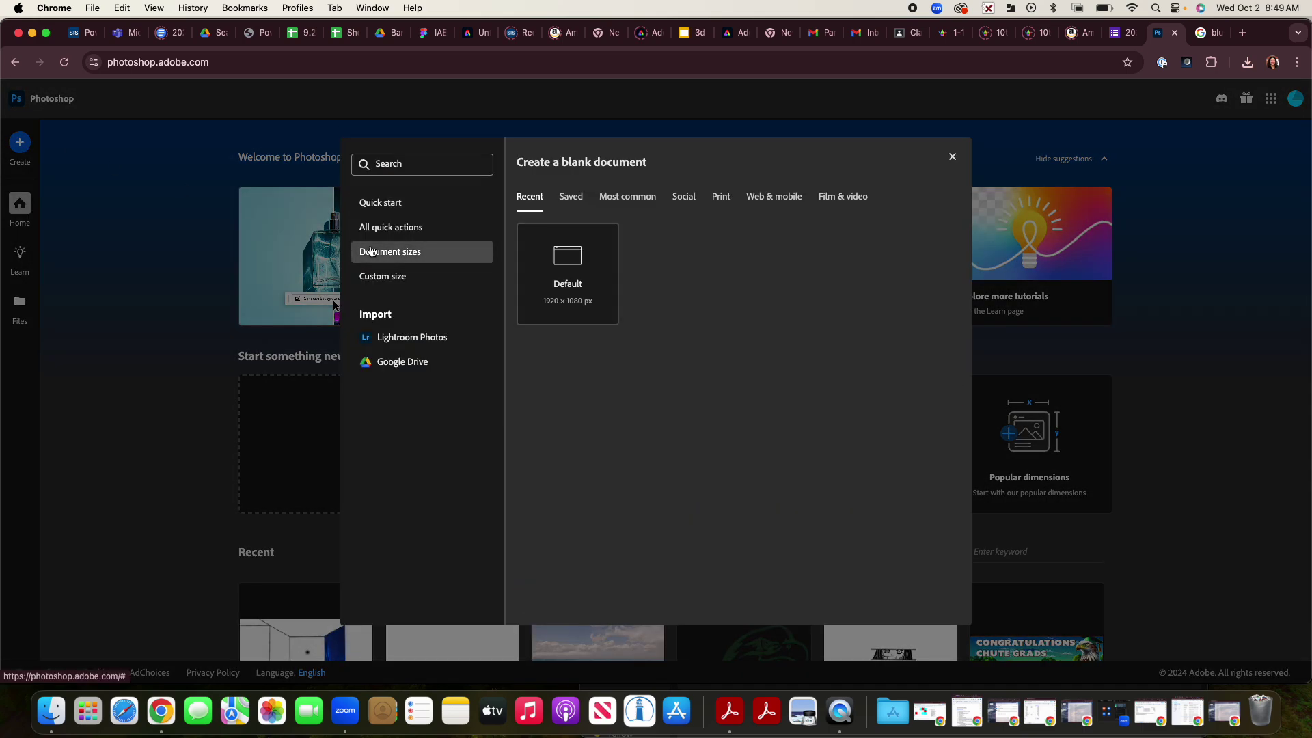
left_click(551, 294)
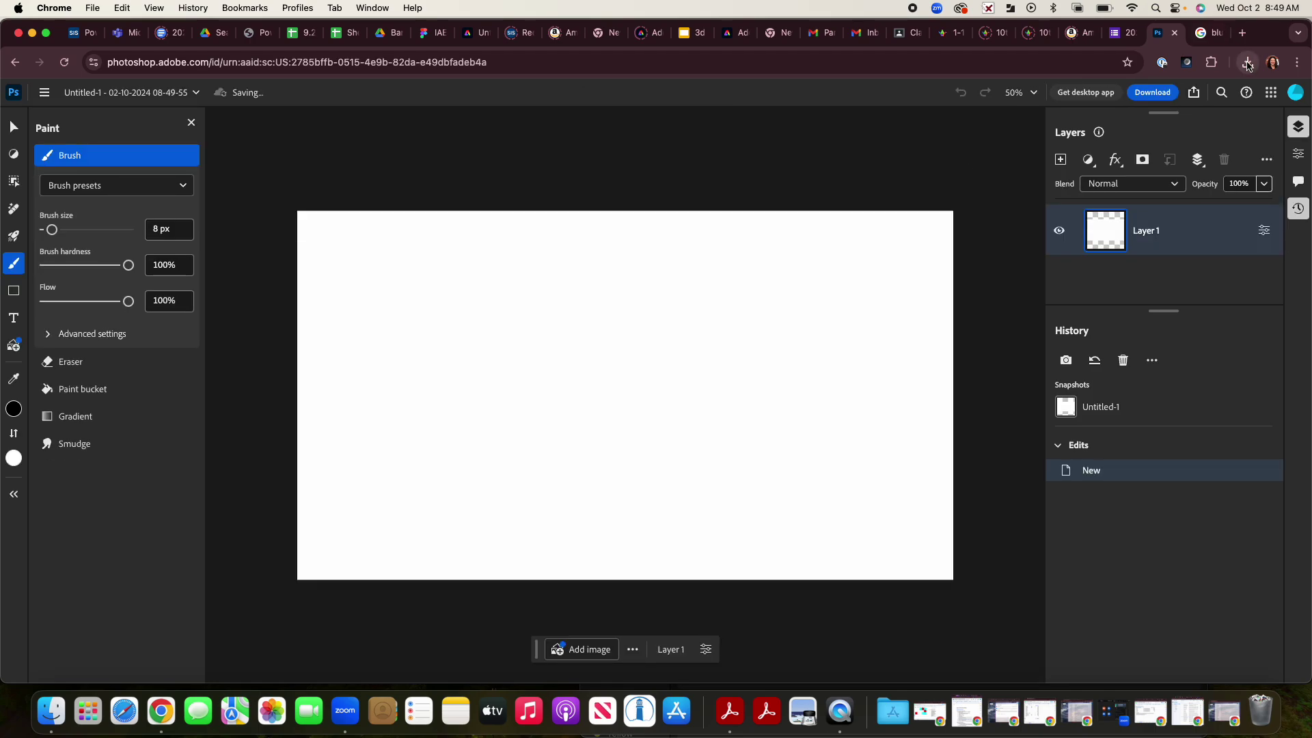
Step: Place the downloaded IMG_1143 (1).png in the document and scale it to 1920 × 1440 px so it covers the whole canvas
left_click(1247, 63)
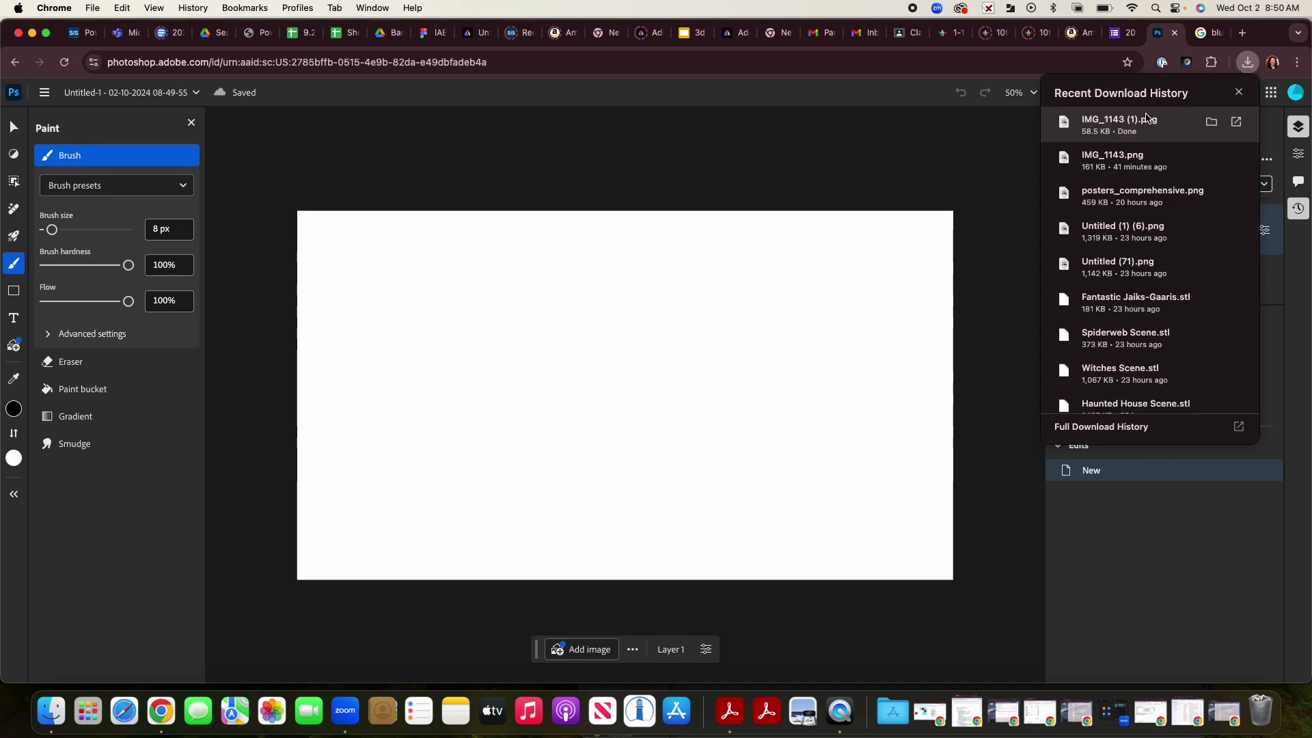
left_click_drag(1134, 123, 819, 288)
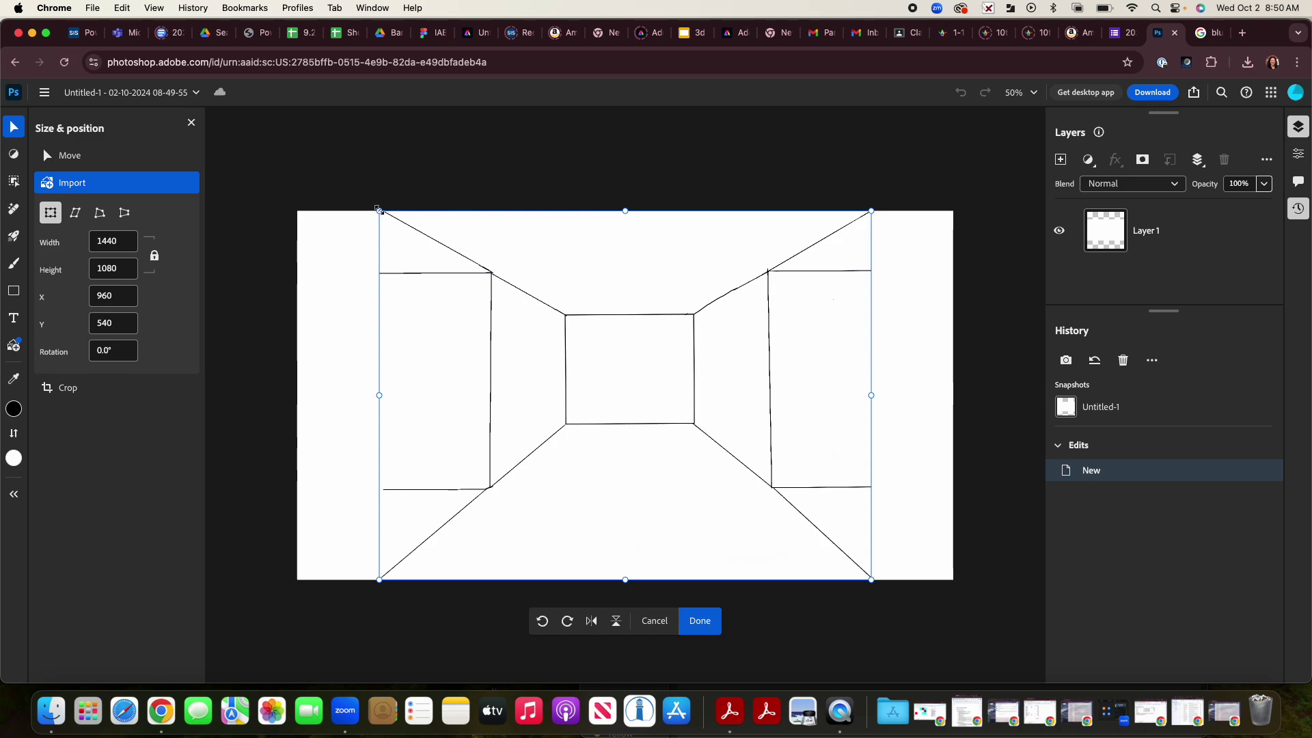
left_click_drag(378, 209, 317, 173)
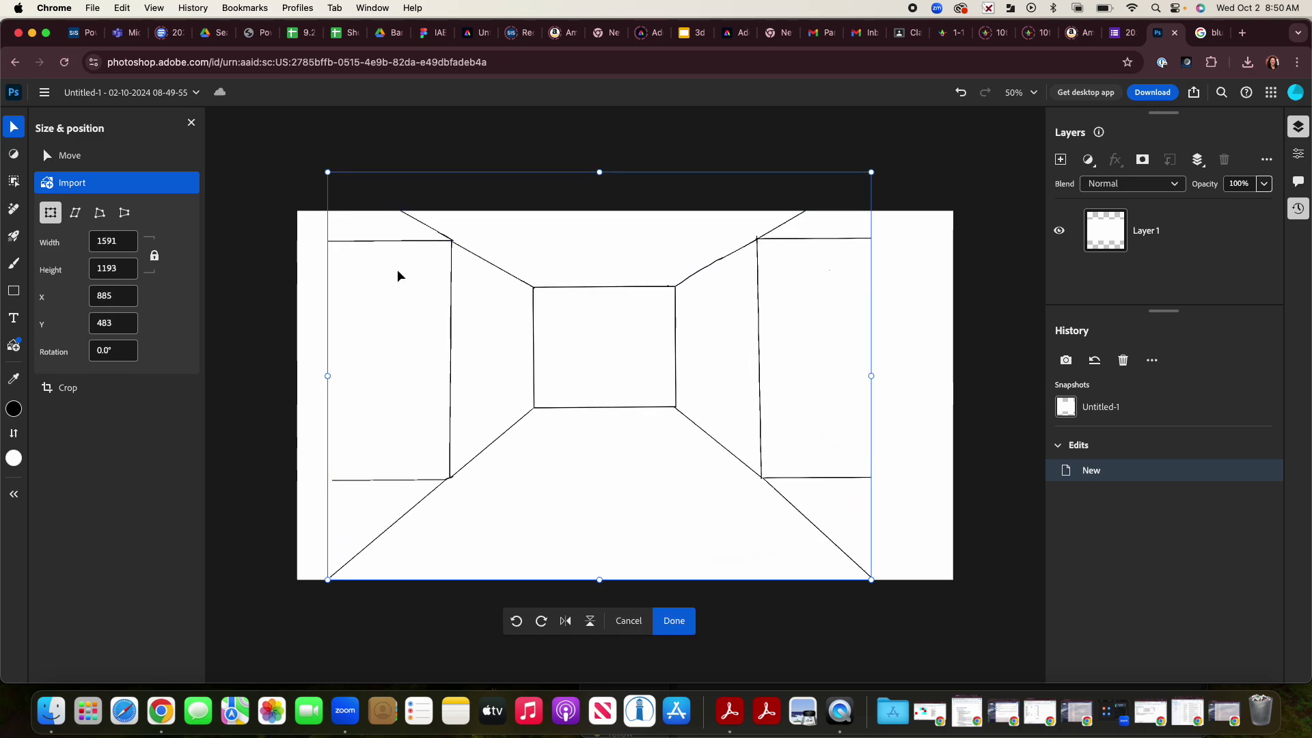
left_click_drag(388, 278, 369, 281)
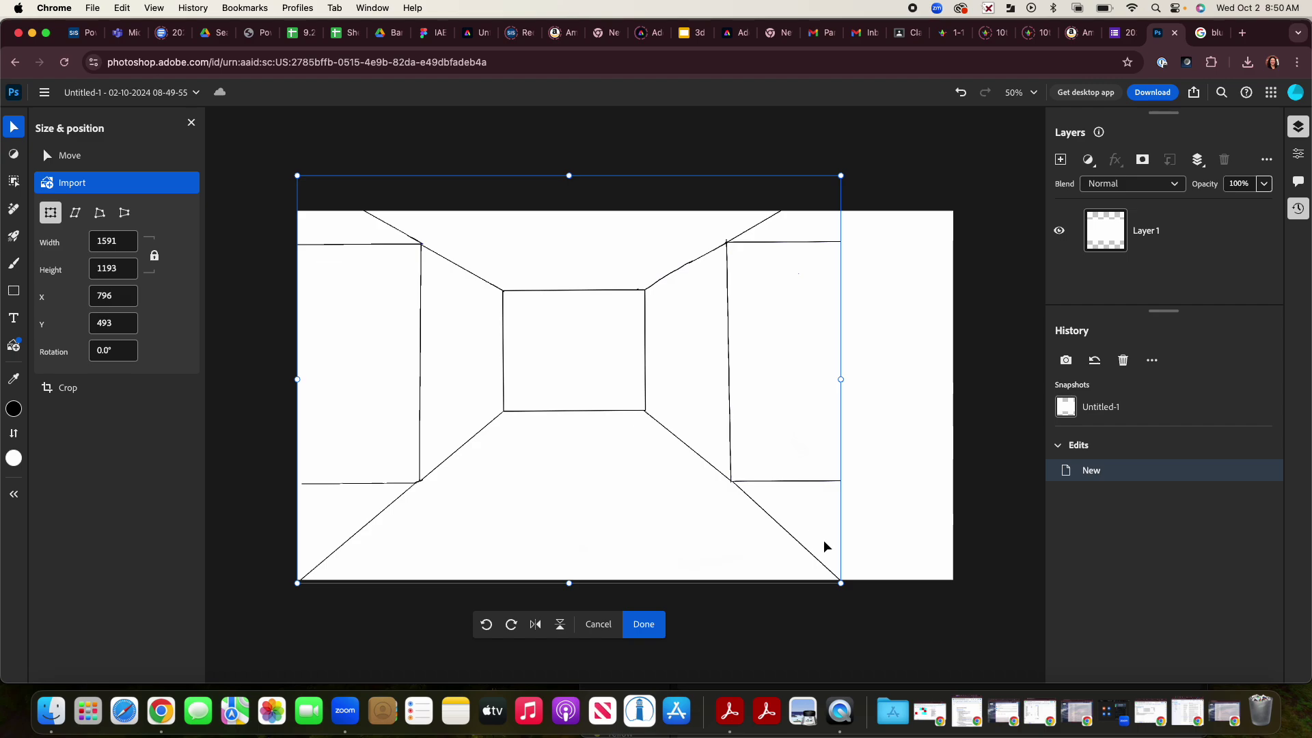
mouse_move(839, 578)
left_mouse_down()
mouse_move(851, 591)
mouse_move(984, 619)
left_mouse_up()
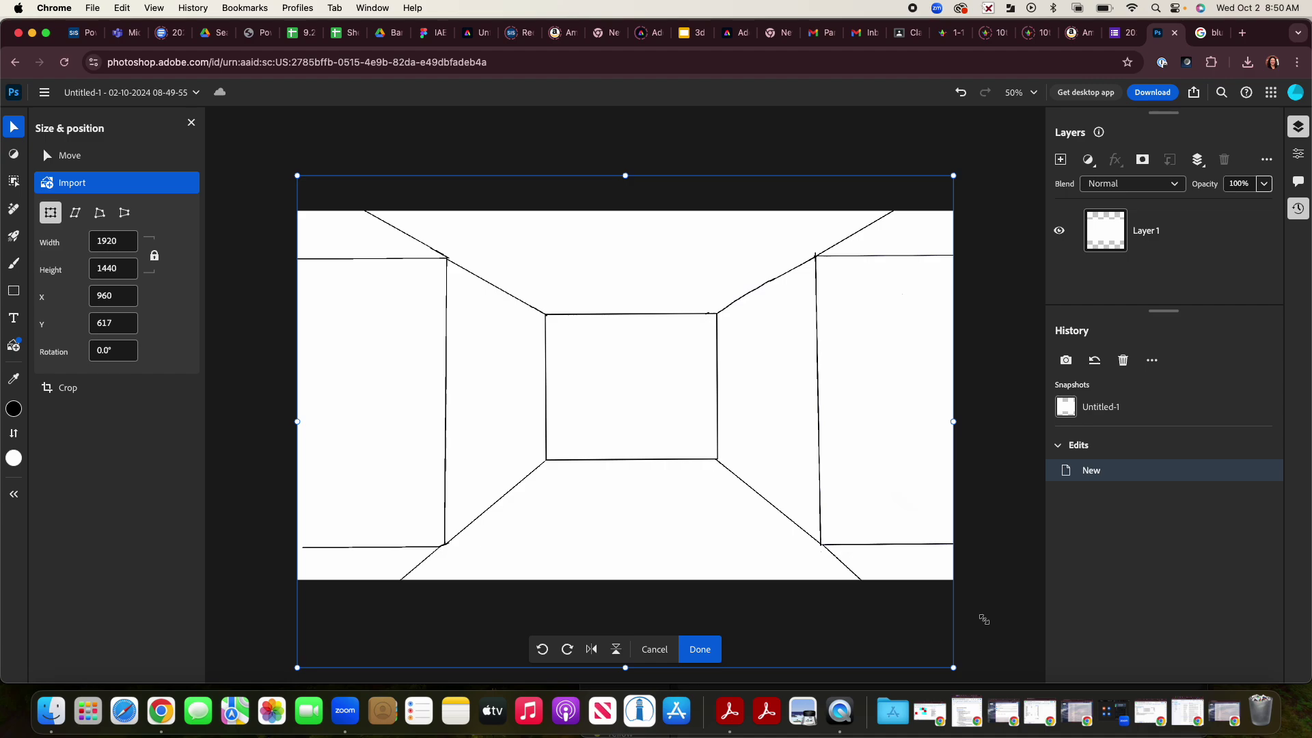
left_click(717, 649)
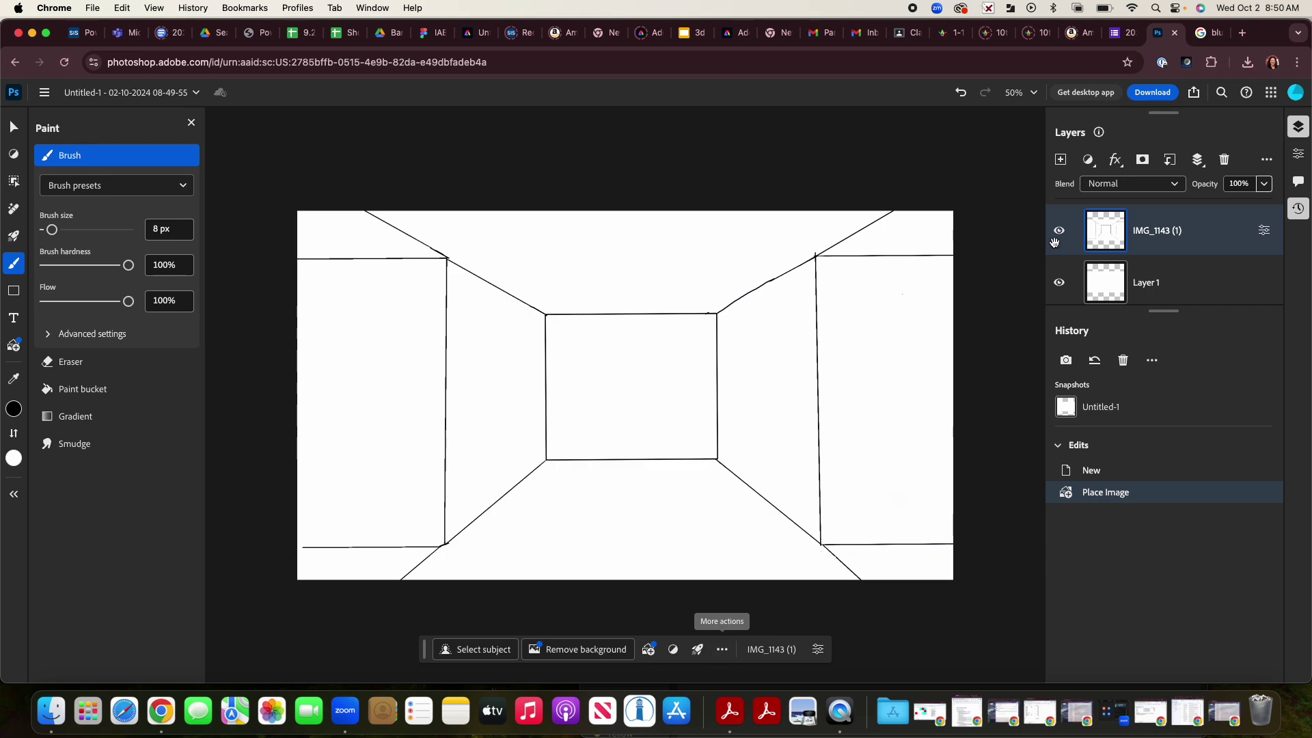
Step: Switch to the Google results, dismiss the image search box and search for "blue wallpaper"
left_click(1218, 34)
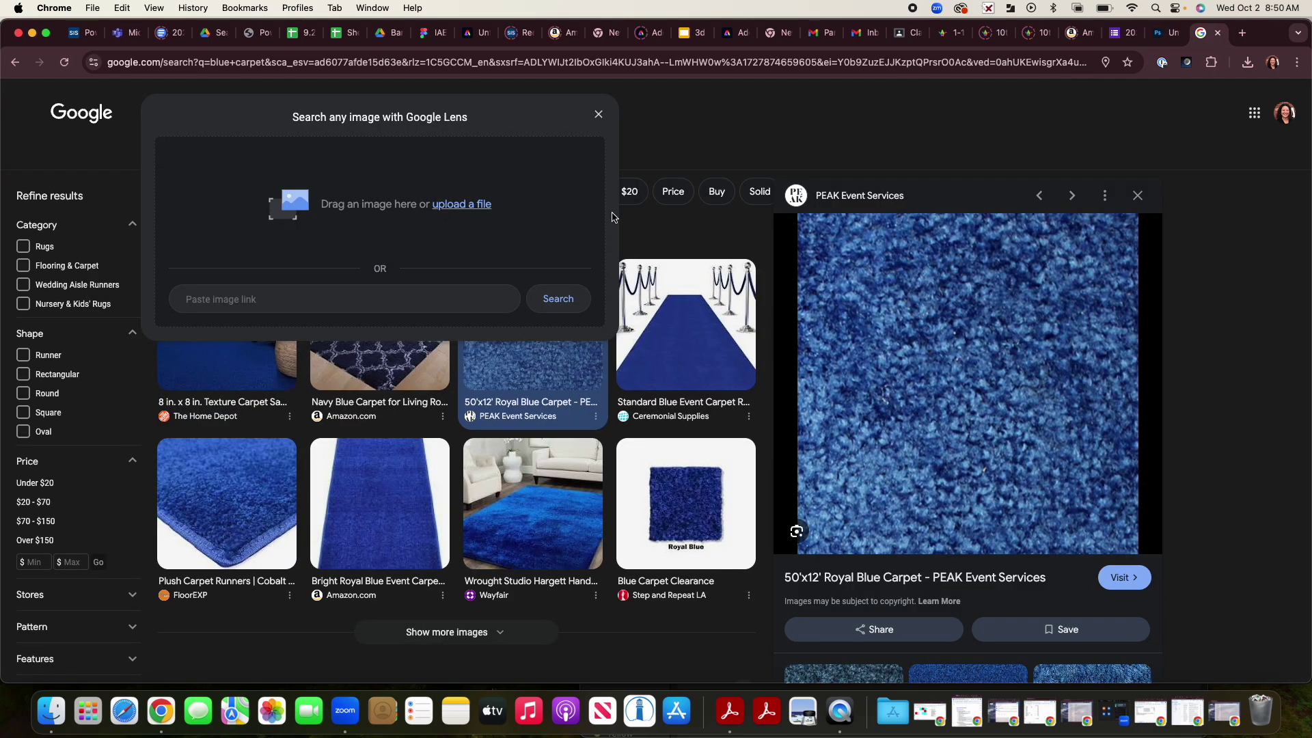
left_click(599, 115)
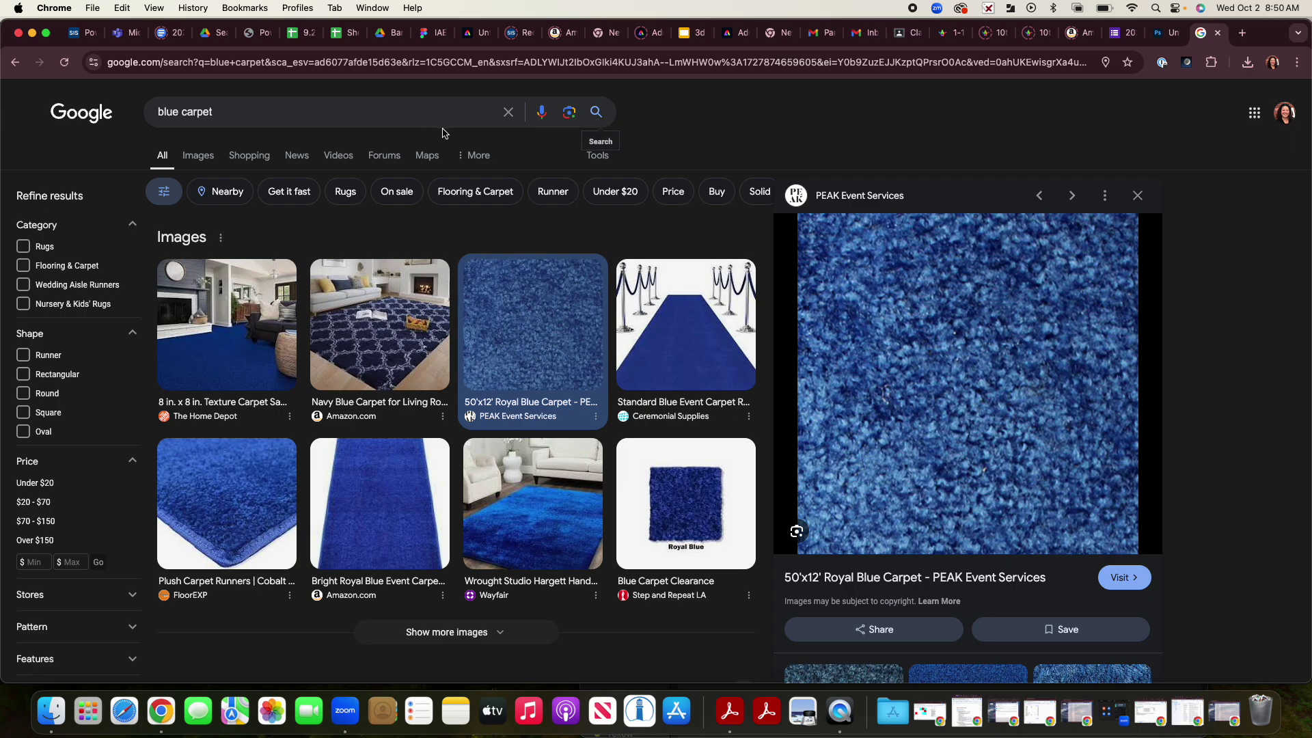
left_click(425, 123)
key("BackSpace")
key("BackSpace")
key("BackSpace")
key("BackSpace")
key("BackSpace")
key("BackSpace")
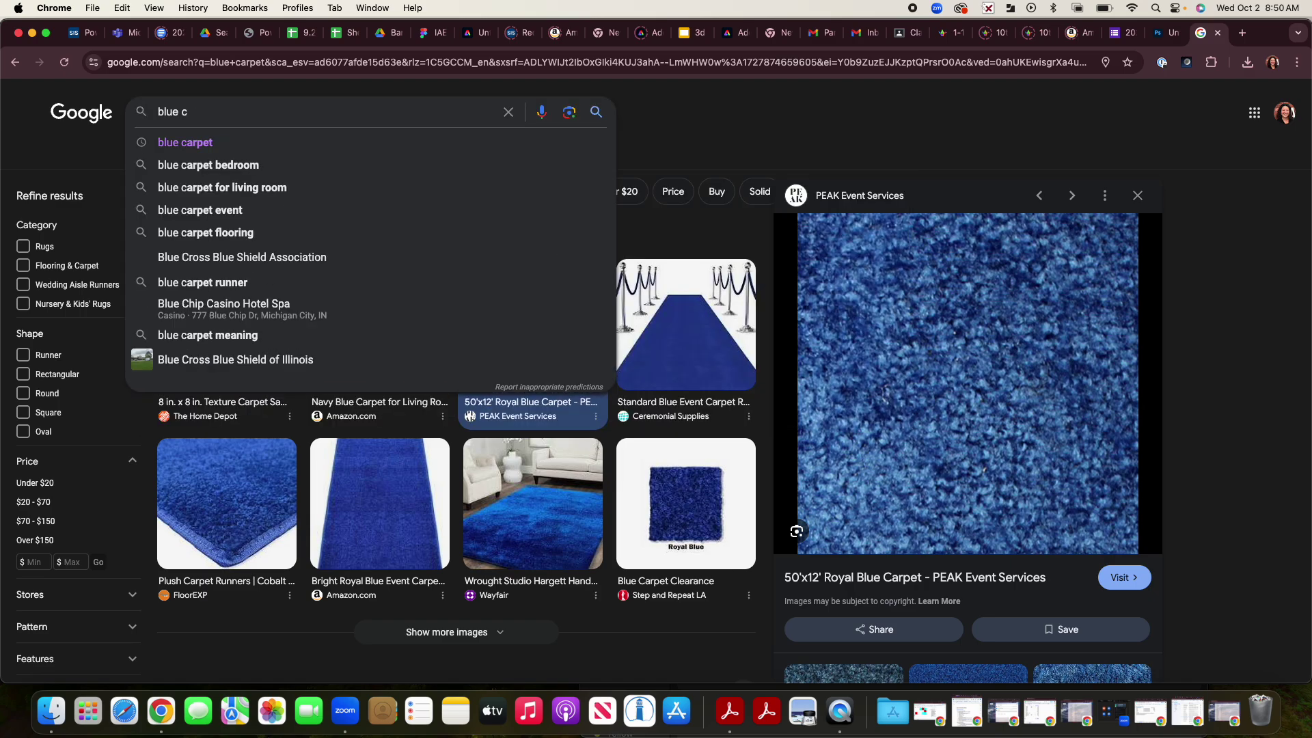
type("wallpaper")
key("Return")
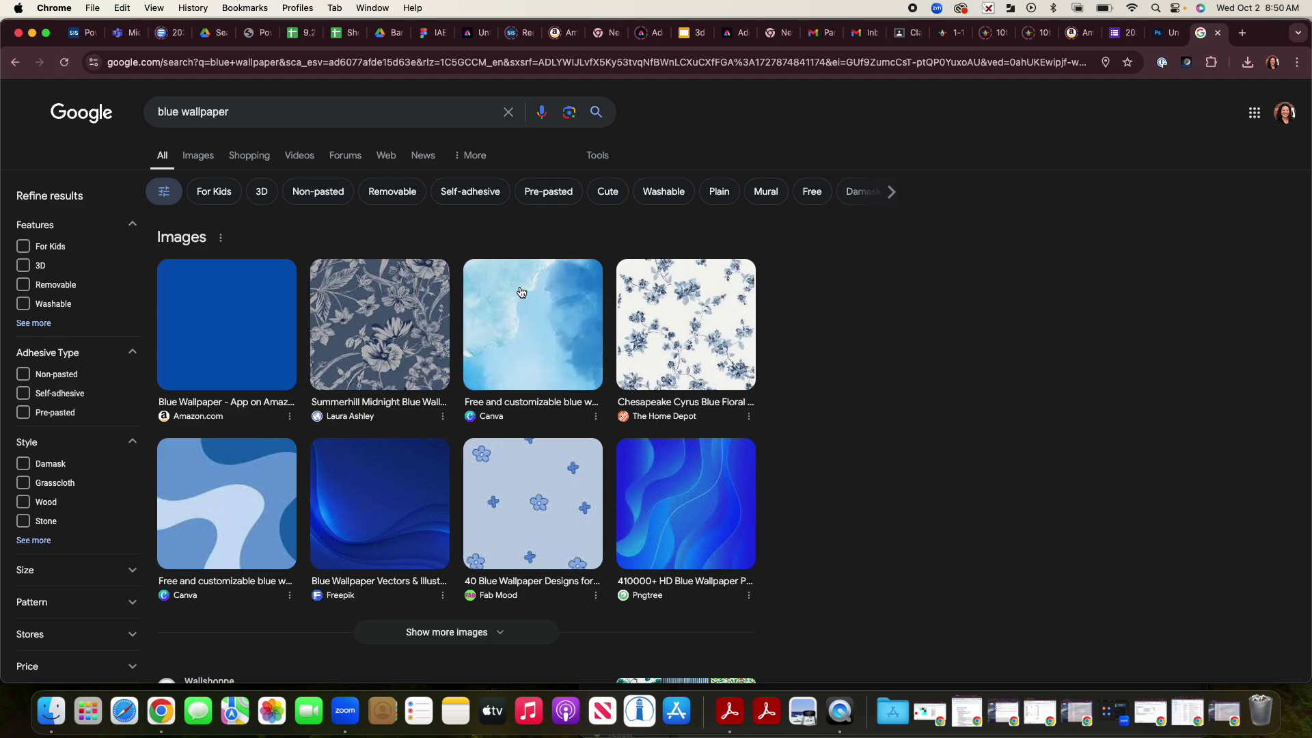
Step: Open the Canva blue watercolor cloud wallpaper from the results and save its image to the desktop
left_click(528, 303)
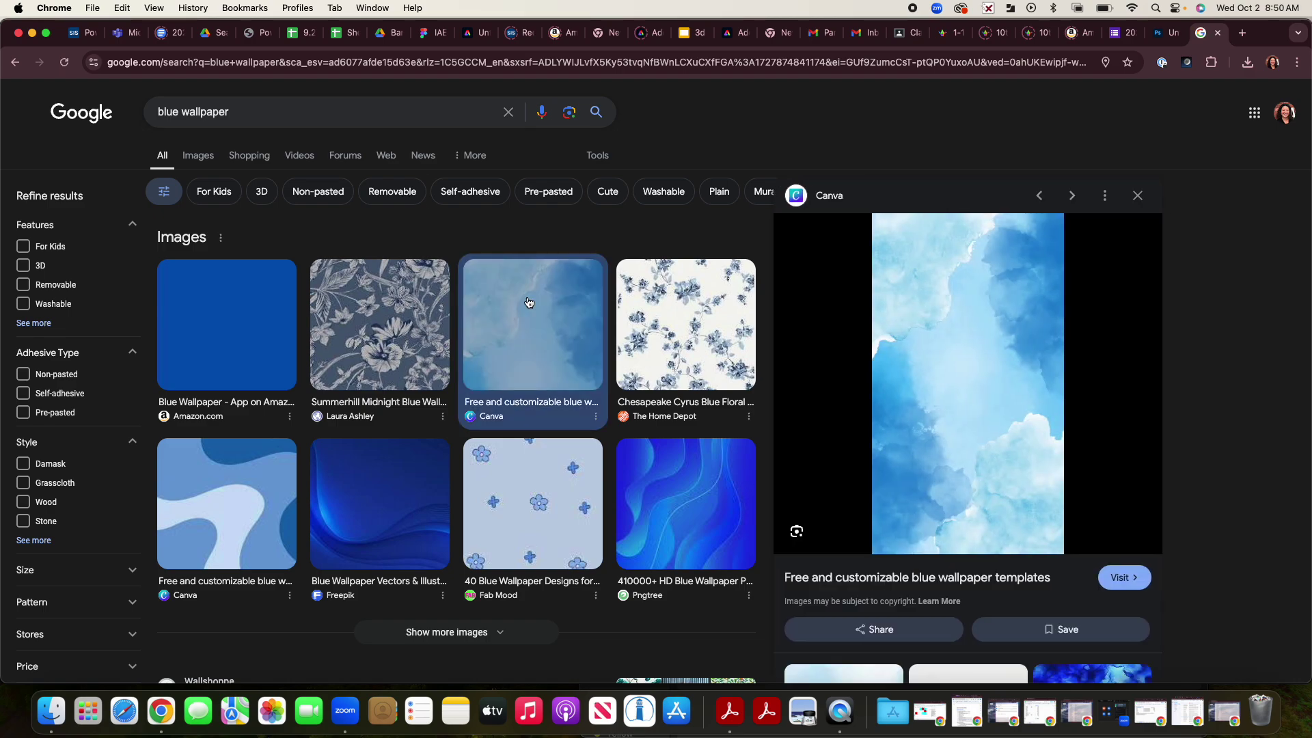
left_click_drag(1262, 37, 1008, 68)
left_click_drag(747, 366, 883, 41)
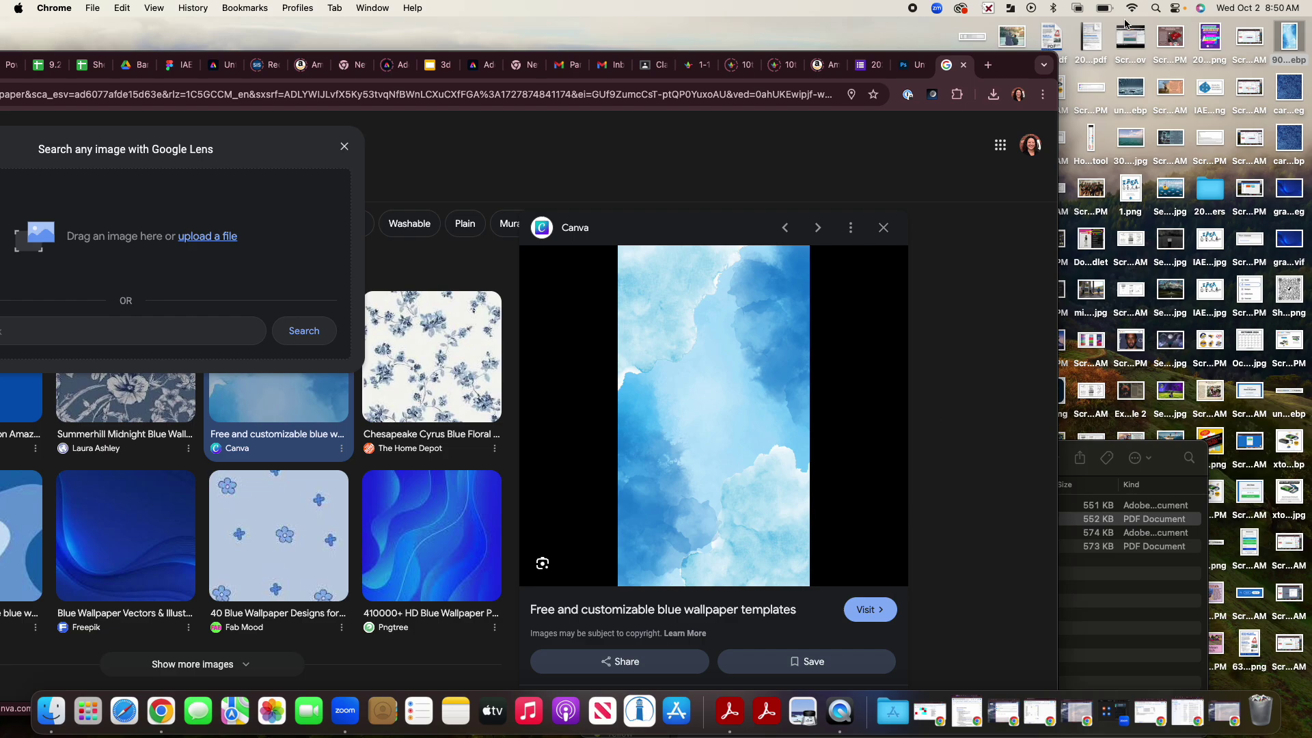
Step: Convert the saved WebP wallpaper on the desktop to JPEG at actual size, and put away the 2024 Banners window
left_click(1297, 62)
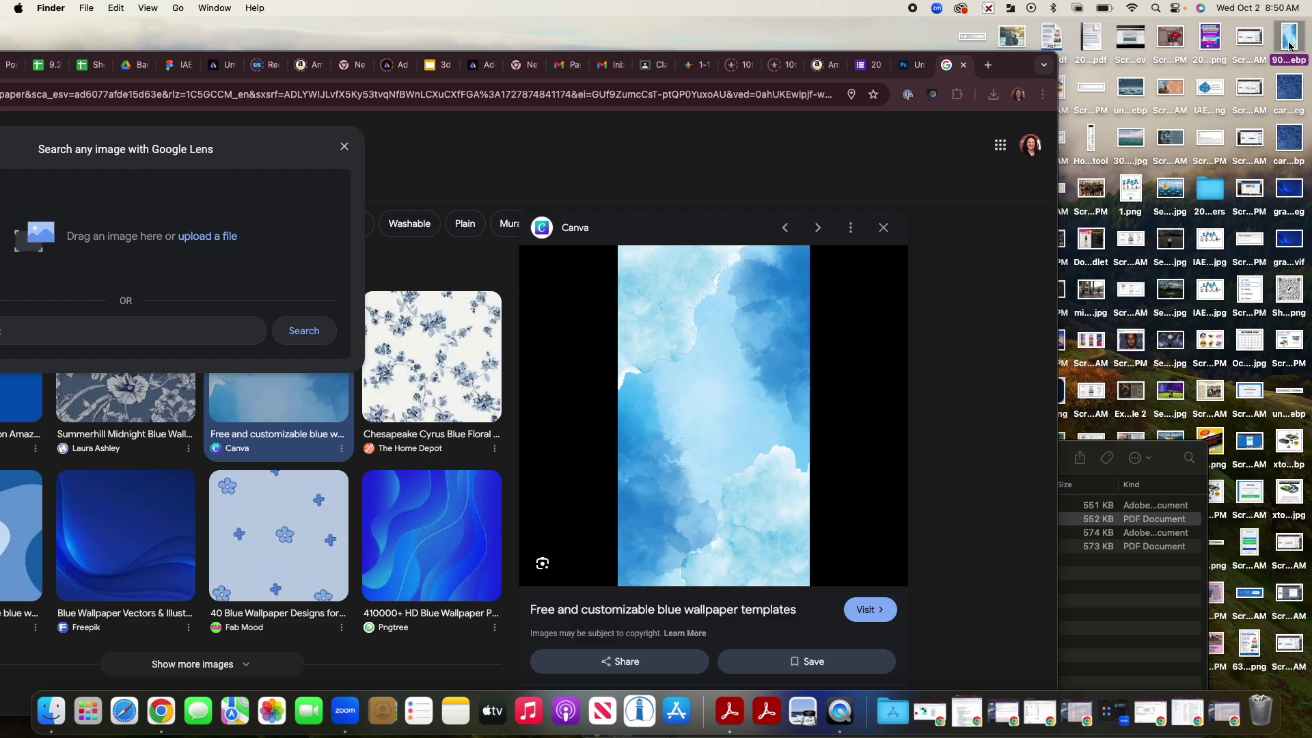
right_click(1289, 45)
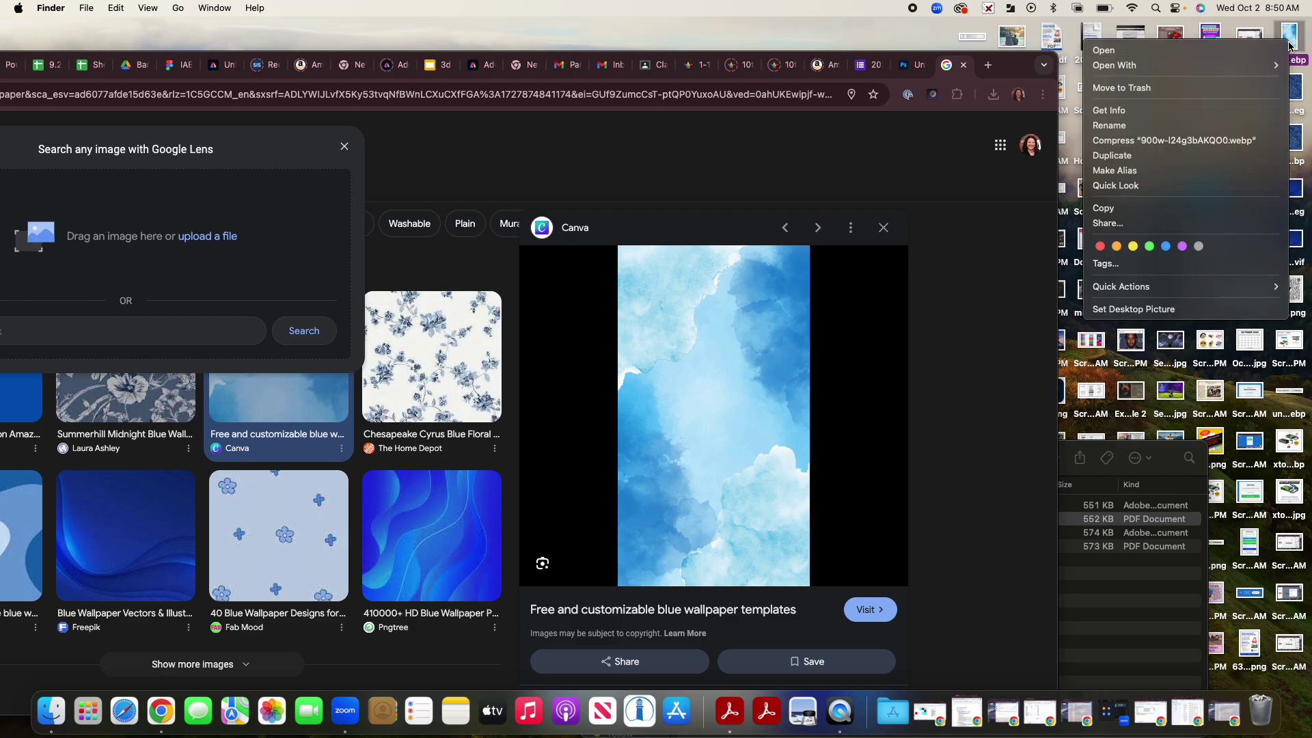
mouse_move(1219, 286)
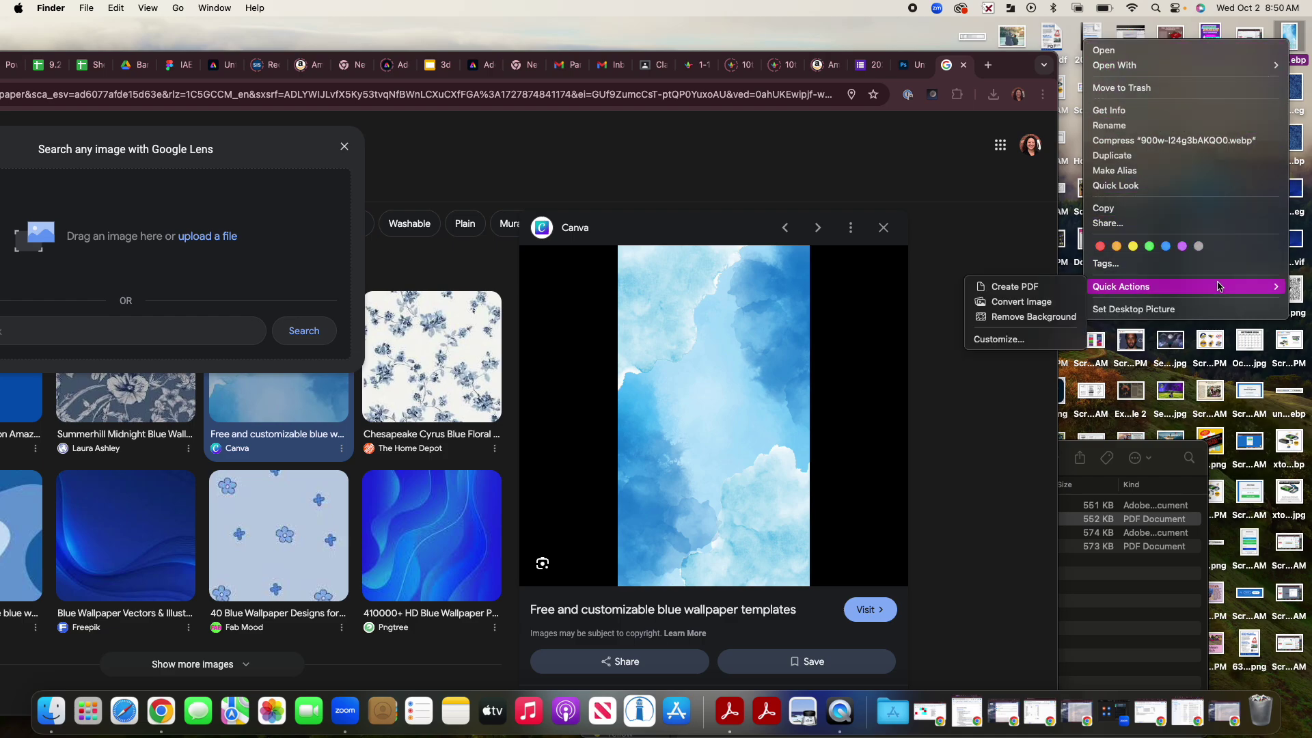
left_click(1035, 303)
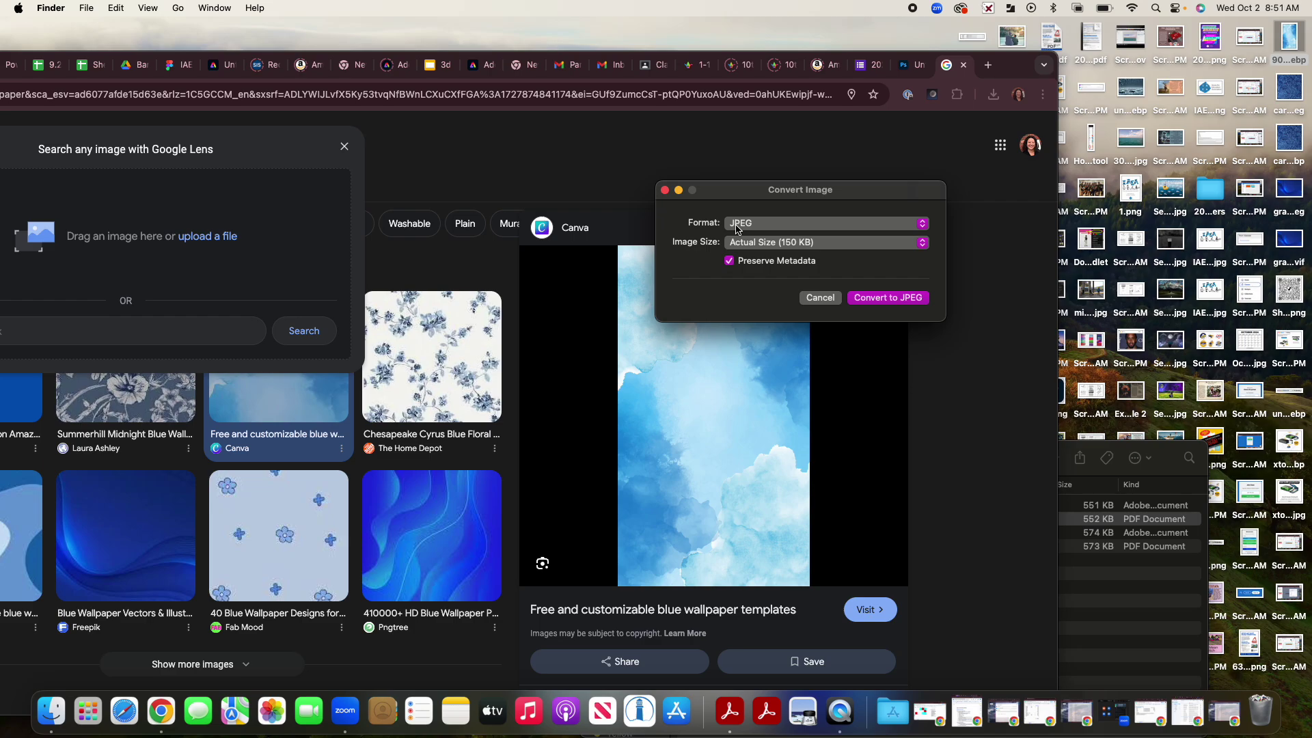
left_click(867, 300)
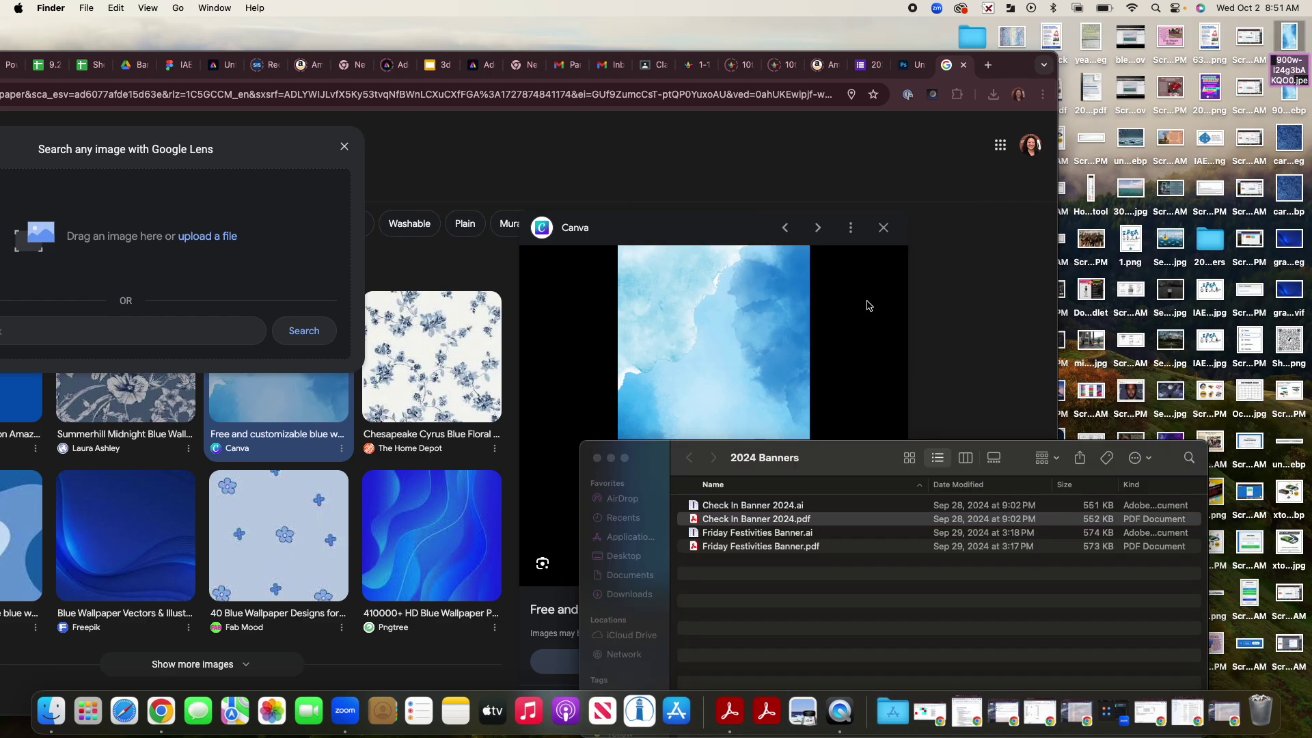
left_click(611, 458)
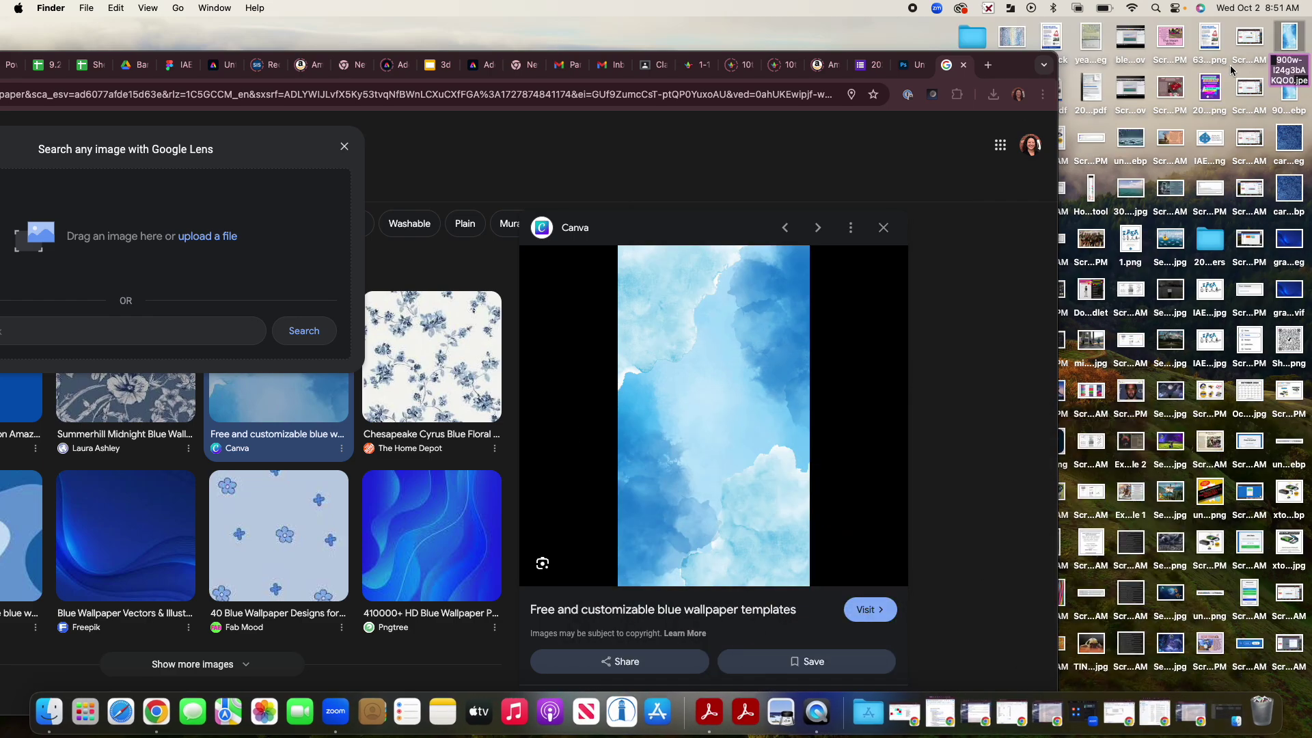
Step: Place the cloud wallpaper JPEG in the Photoshop room drawing and fit it to the back wall, about 434 px high
left_click(909, 65)
left_click_drag(1004, 68, 1124, 57)
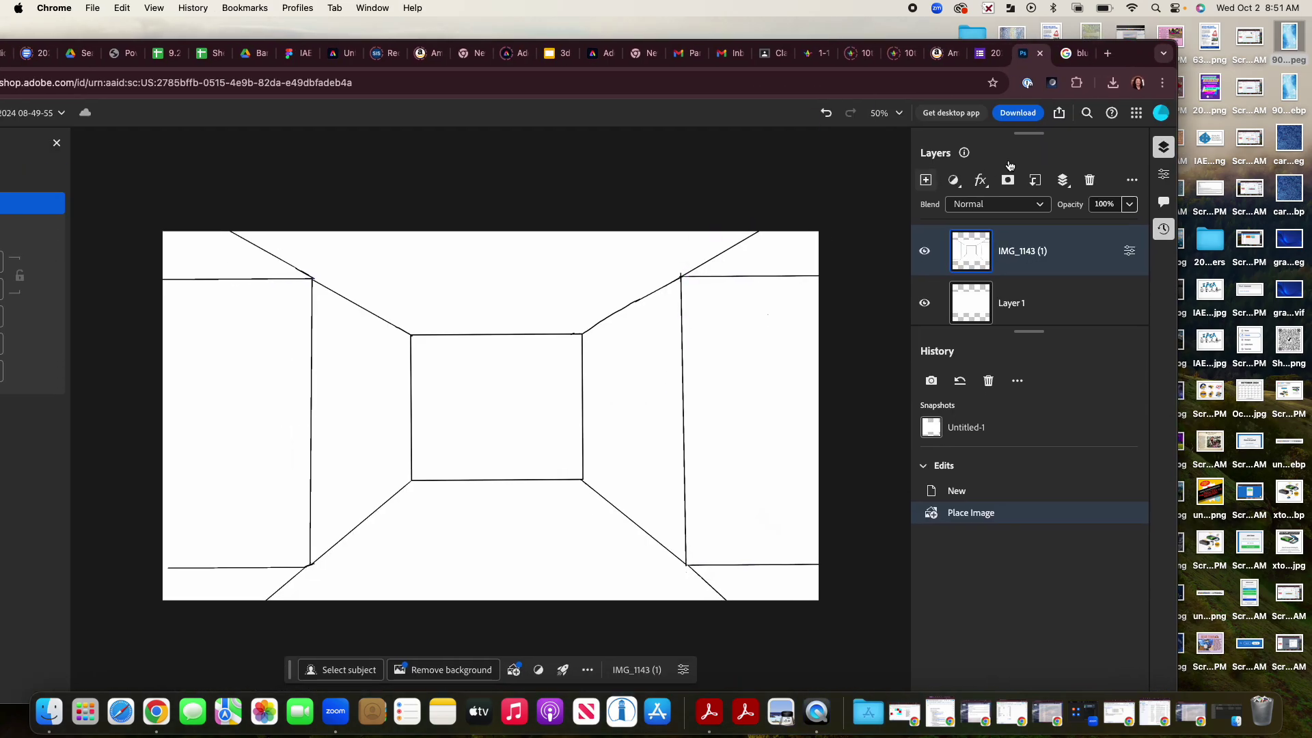
left_click_drag(1141, 54, 1297, 38)
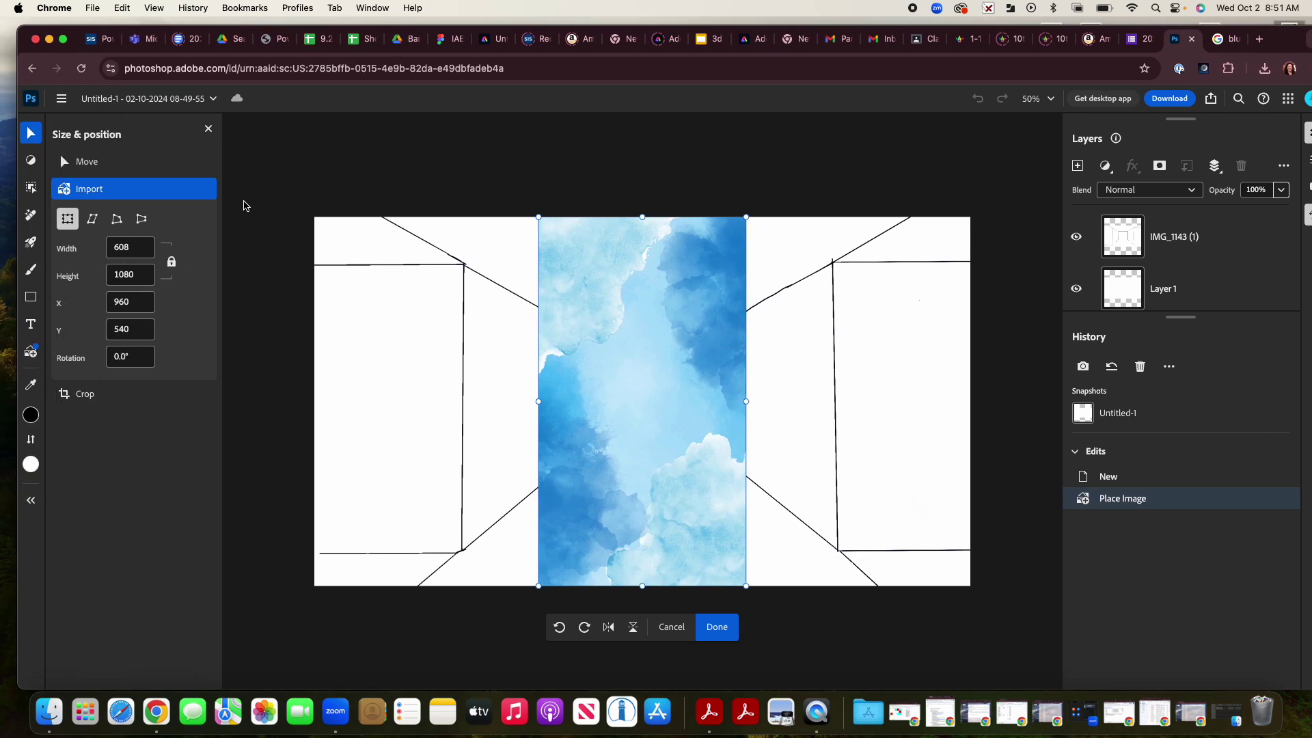
left_click_drag(644, 217, 644, 340)
left_click_drag(571, 373, 592, 358)
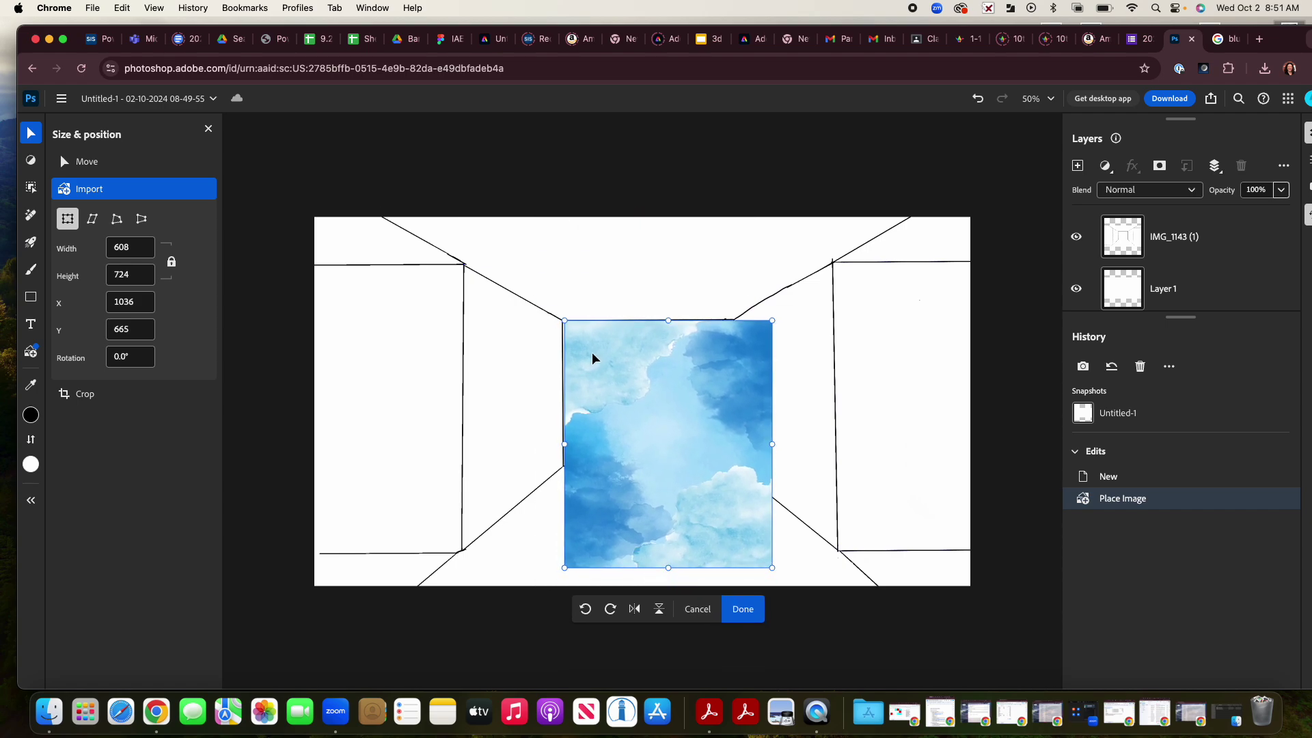
left_click_drag(663, 564, 679, 465)
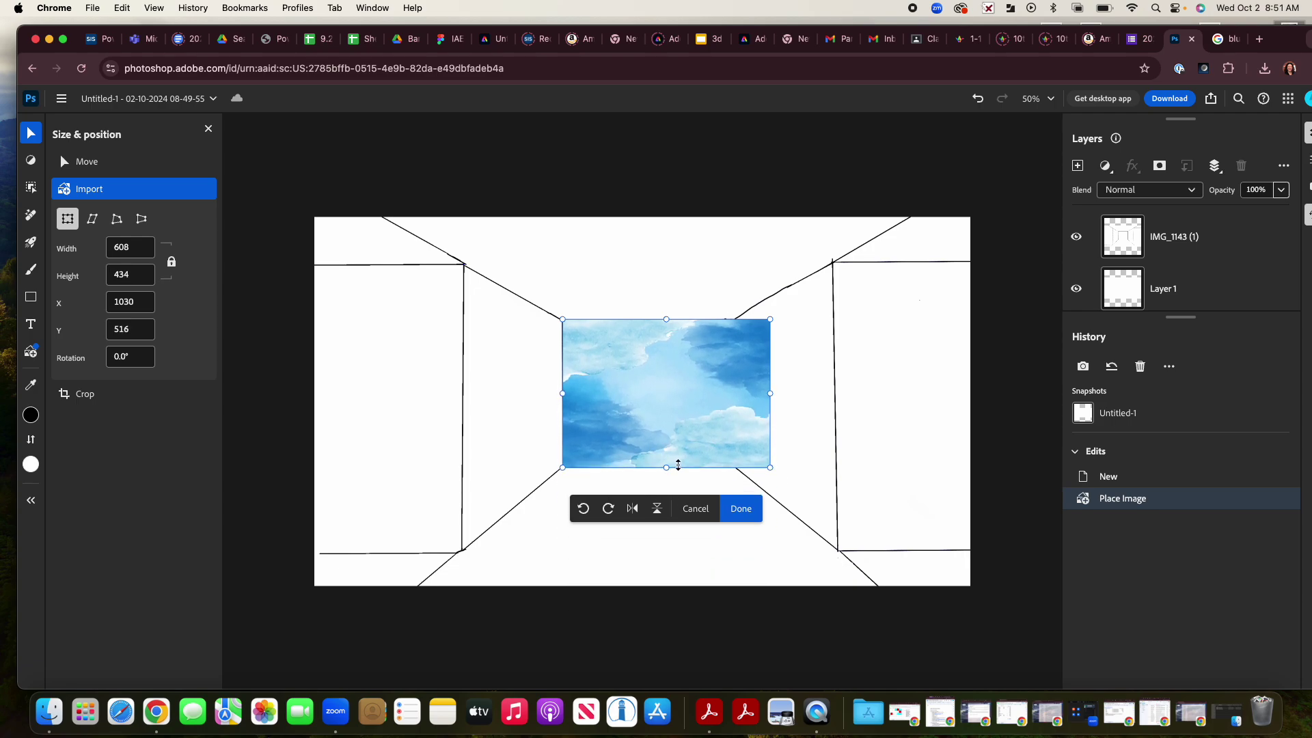
left_click_drag(772, 395, 737, 390)
left_click(725, 507)
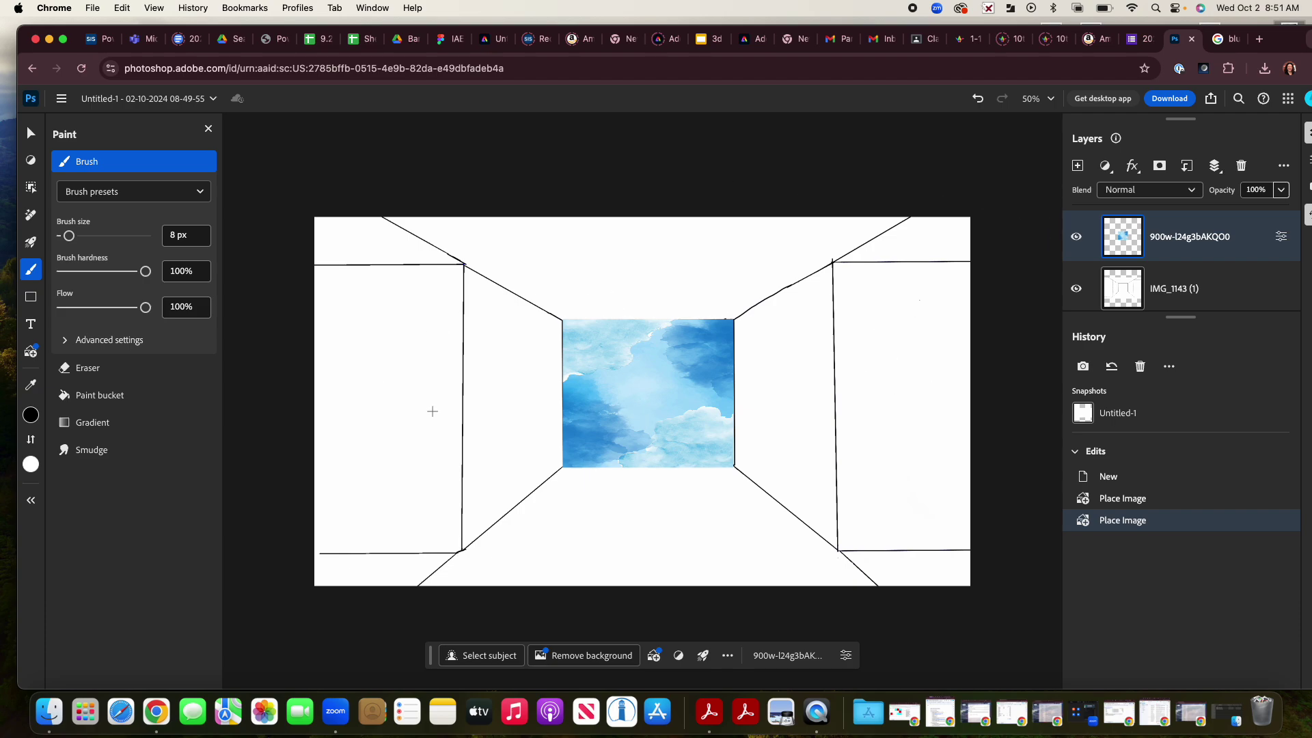
Step: Place the cloud wallpaper JPEG again and fit it to the room's right front panel, about 608 by 852 px
left_click_drag(1279, 42, 1189, 52)
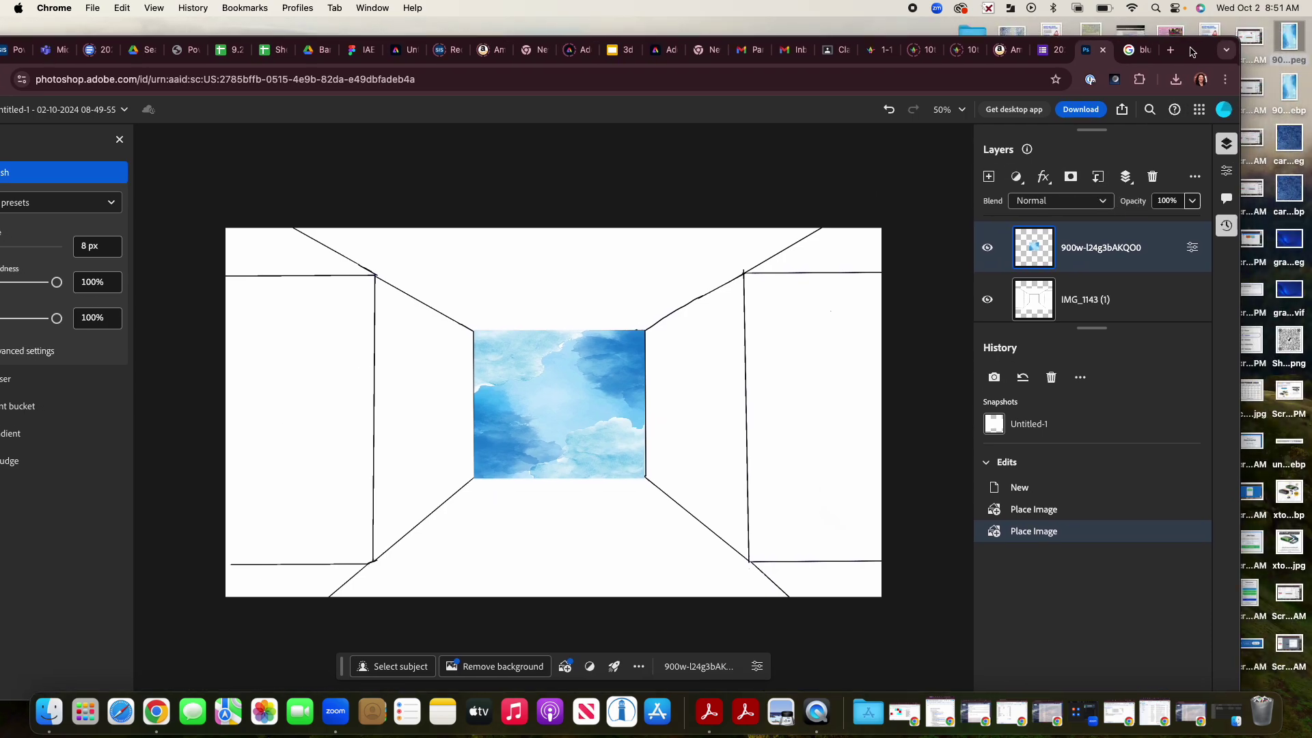
left_click_drag(1290, 51, 847, 398)
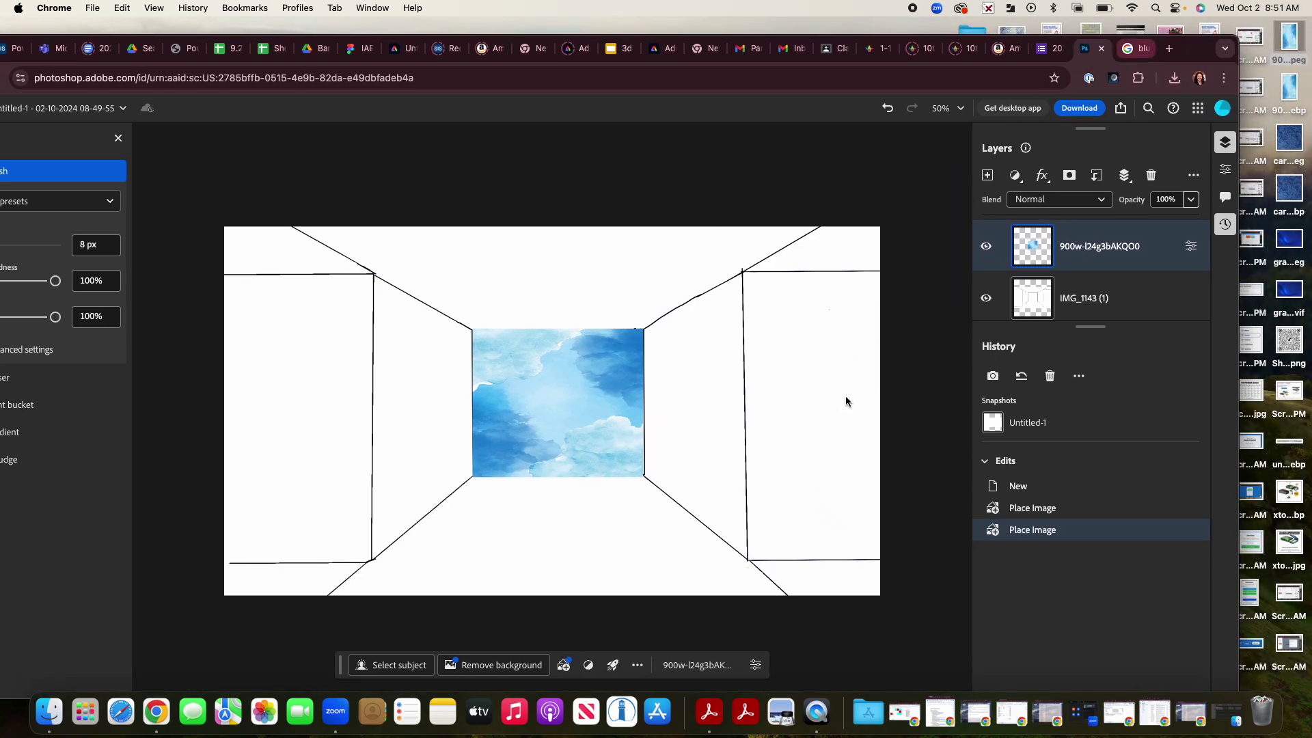
left_click_drag(552, 226, 552, 349)
left_click_drag(530, 412, 824, 336)
left_click_drag(847, 517, 852, 559)
left_click_drag(802, 452, 804, 454)
left_click_drag(853, 274, 853, 269)
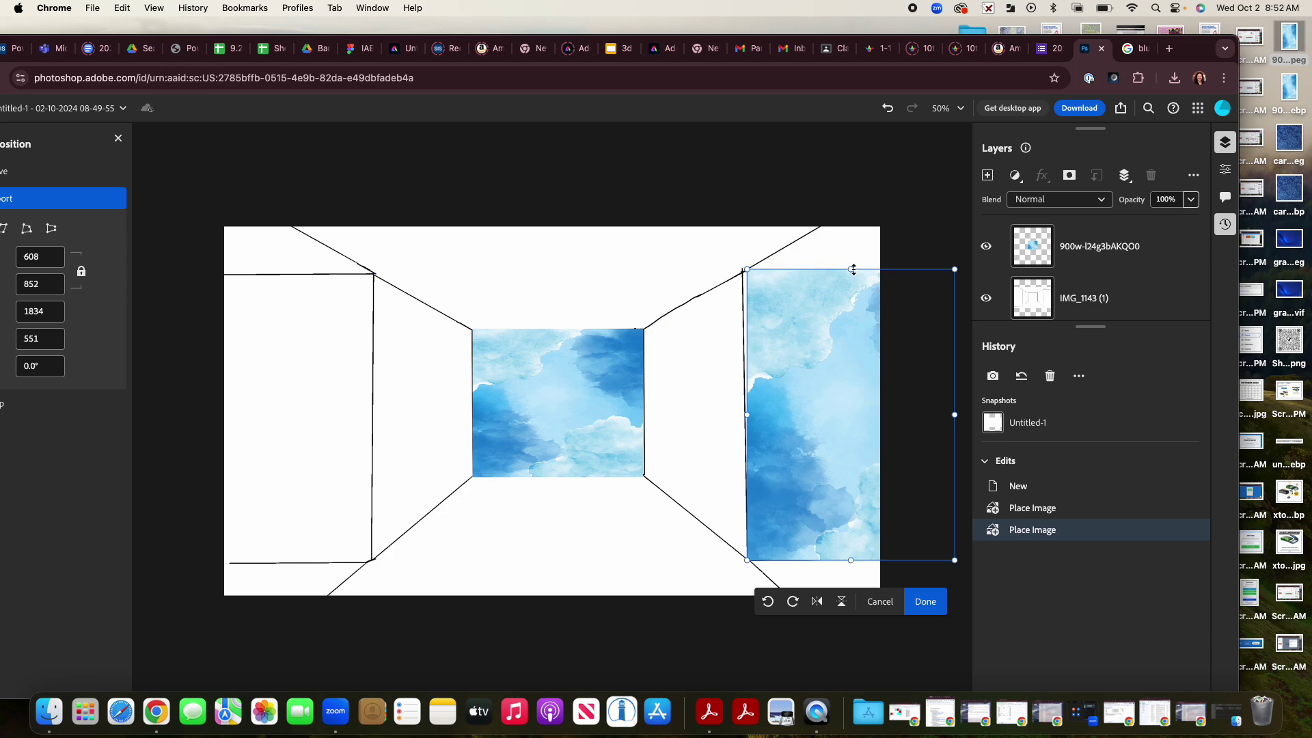
left_click(927, 601)
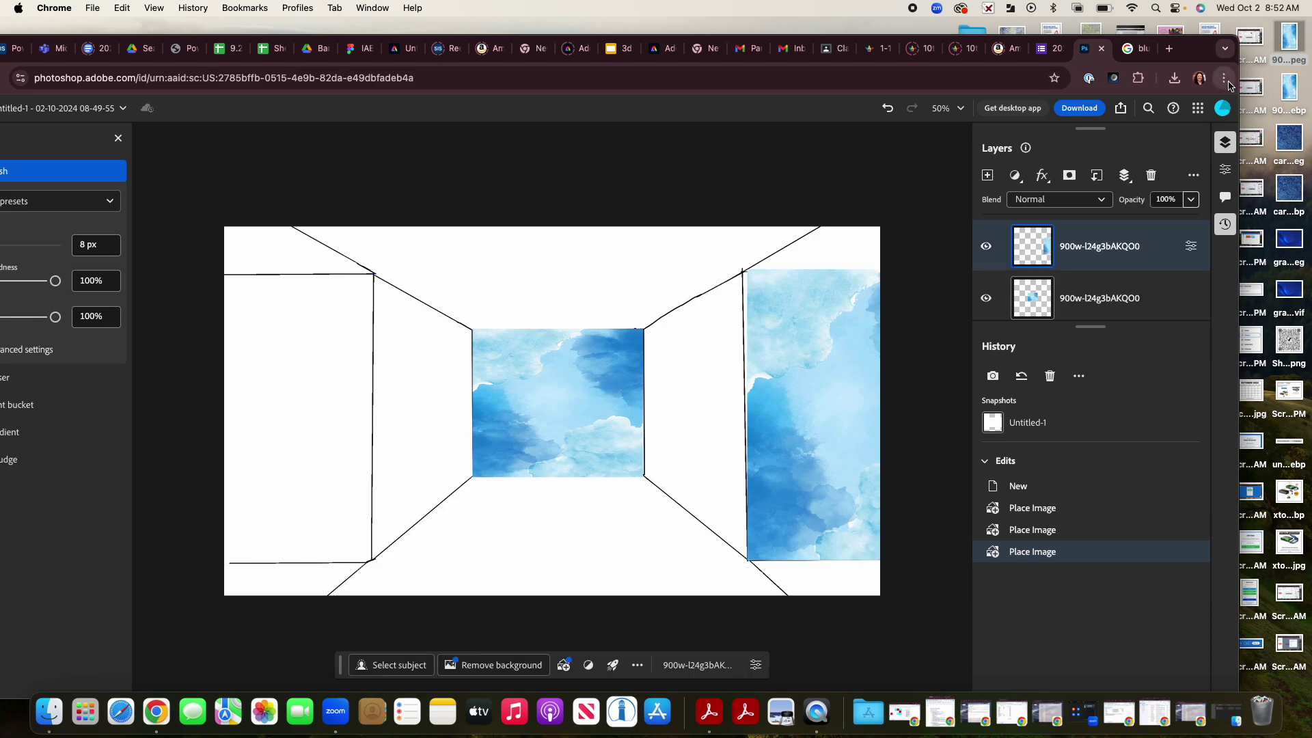
Step: Place another copy of the cloud wallpaper and fit it to the left front panel, about 608 by 840 px
left_click_drag(1294, 37, 309, 449)
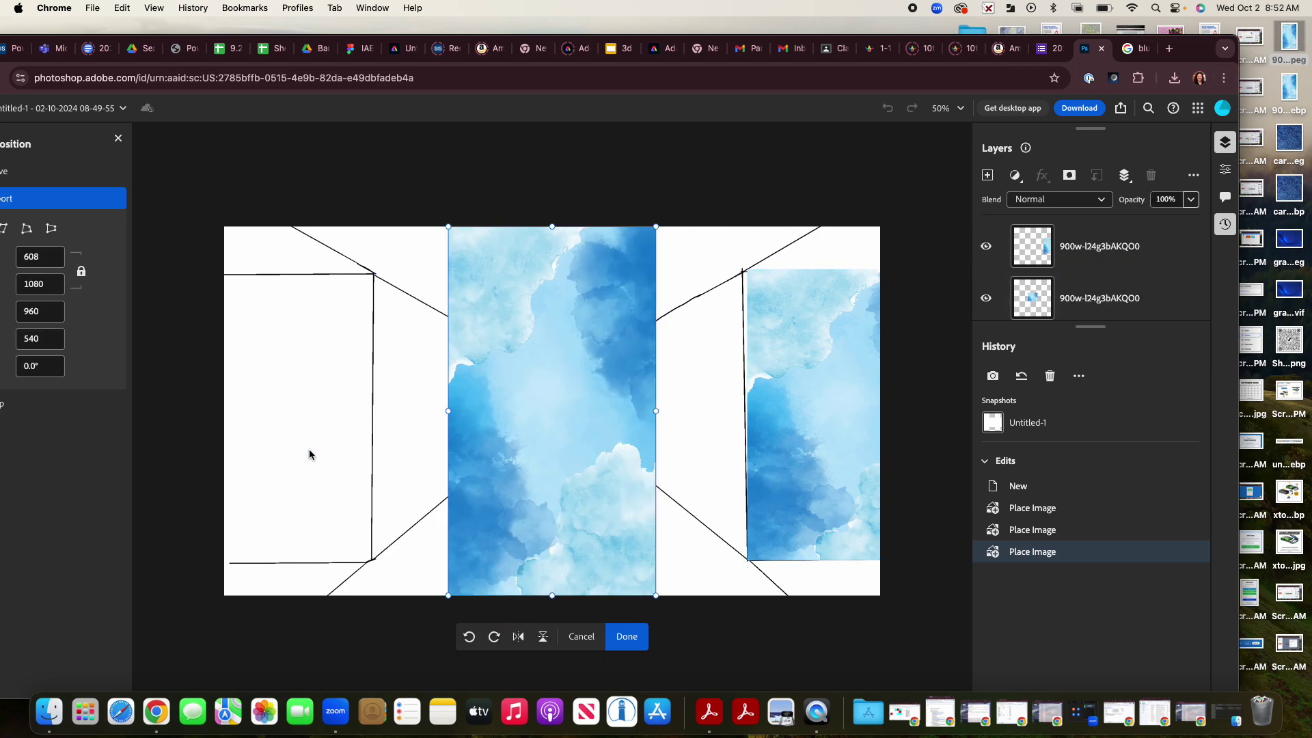
left_click_drag(482, 434, 195, 403)
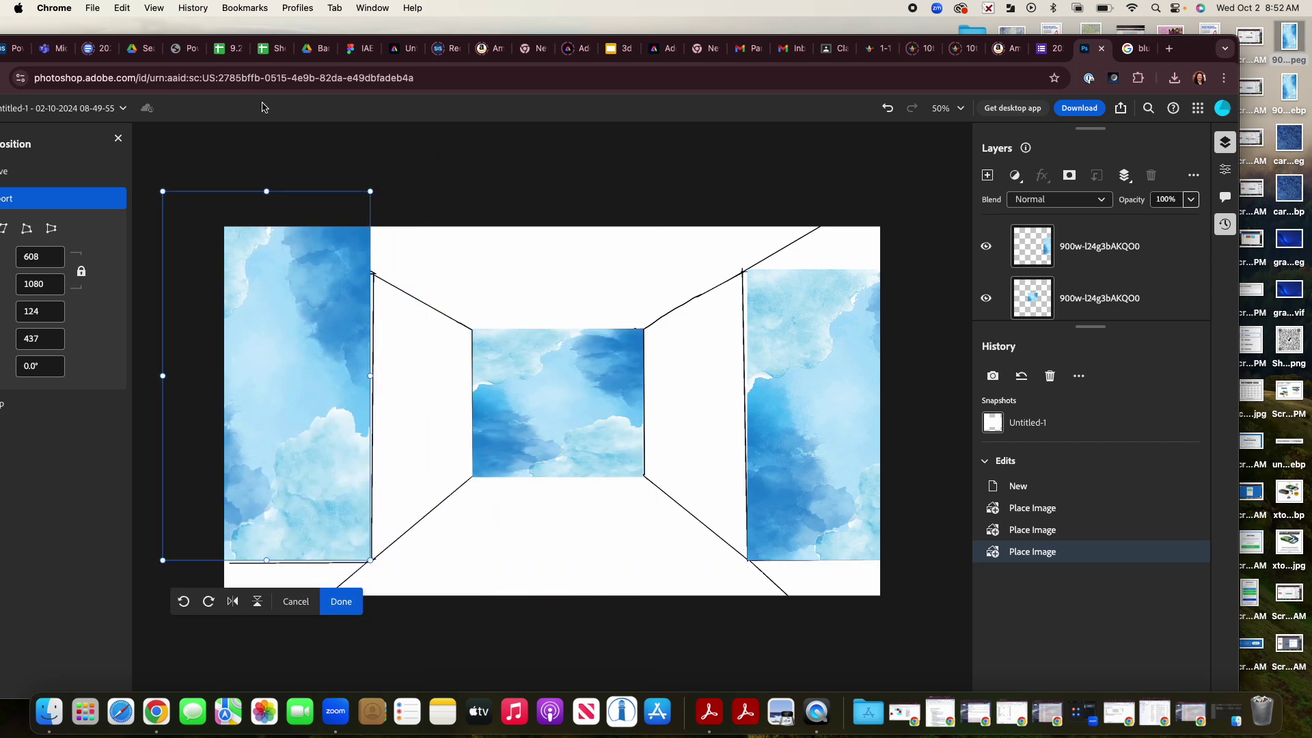
left_click_drag(265, 191, 268, 299)
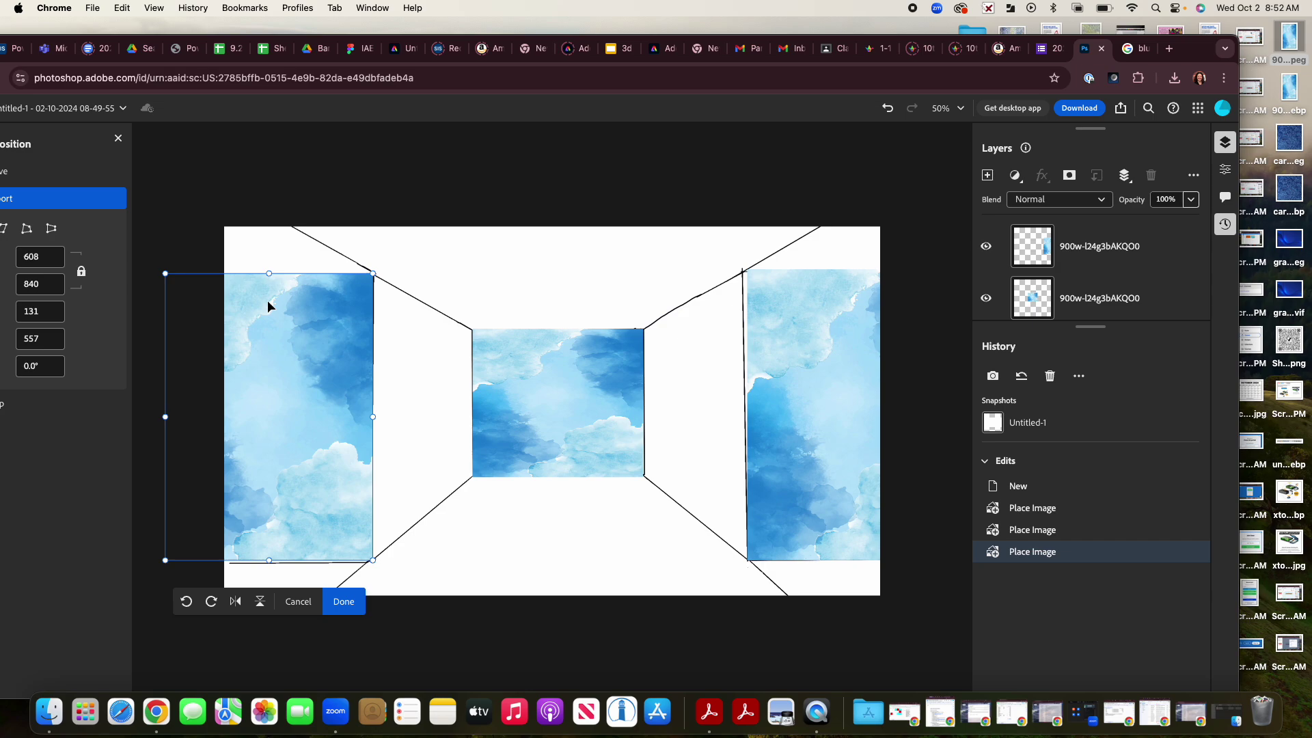
left_click(345, 603)
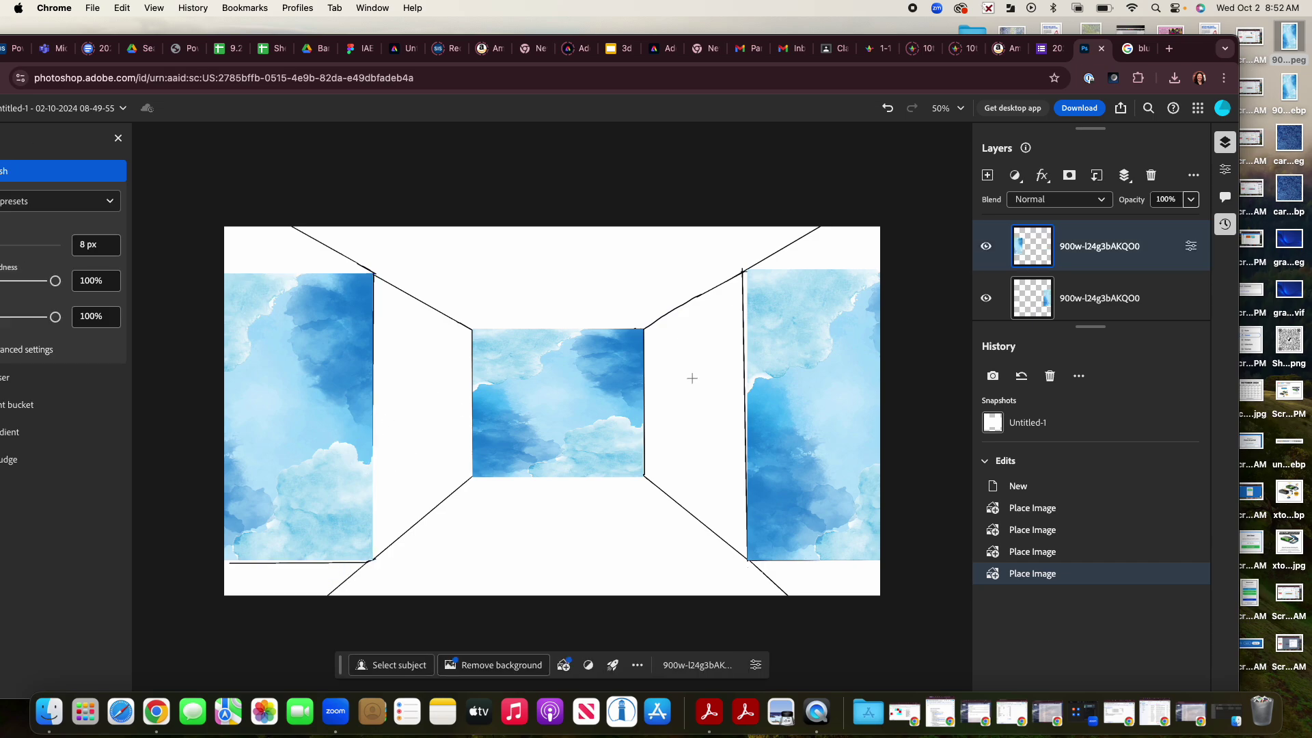
Step: Search Google for "darker blue wallpaper" and save the Love vs. Design navy floral image to the desktop
left_click(1131, 46)
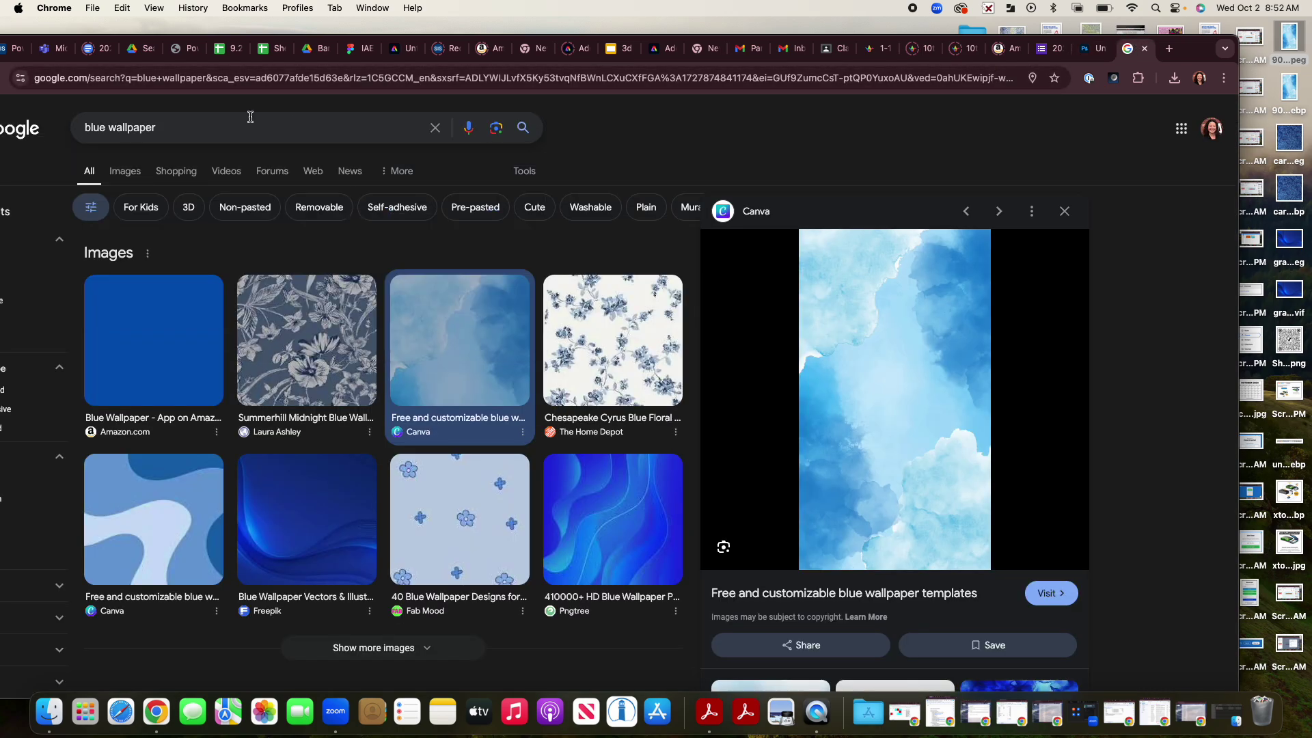
left_click(87, 127)
type("darker")
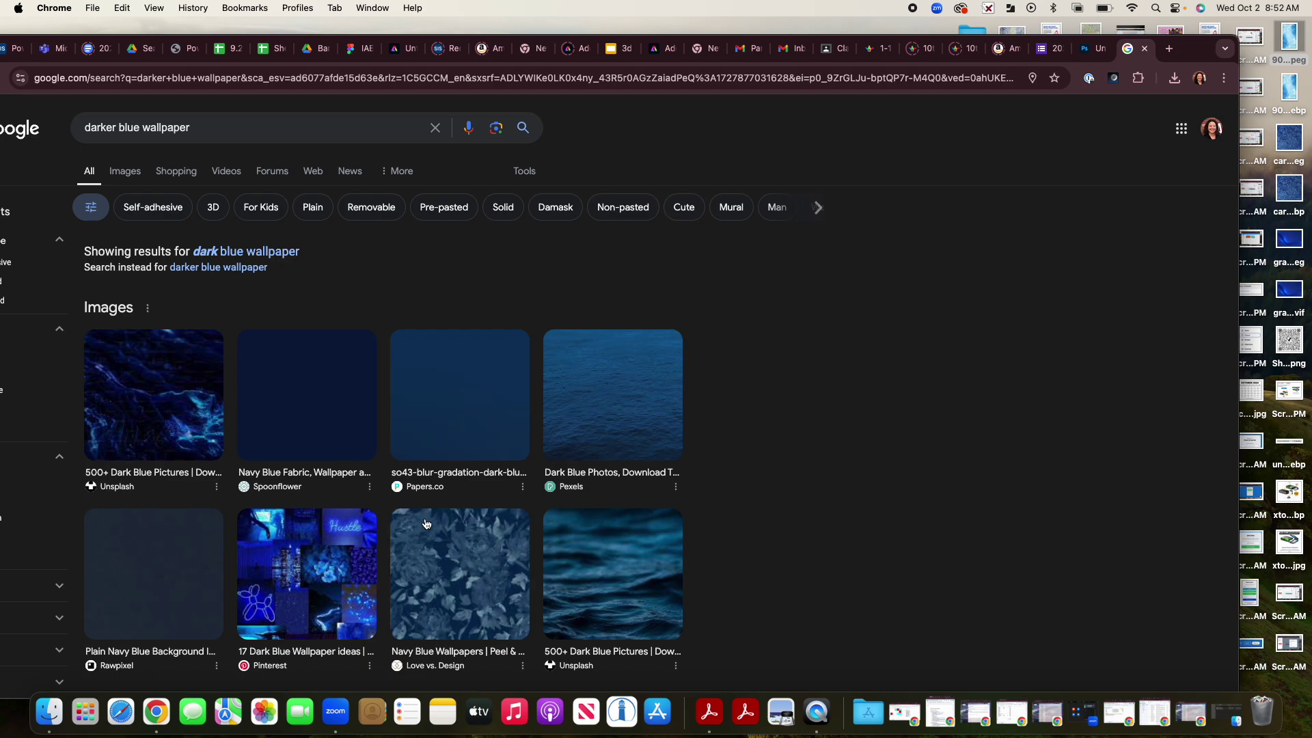
left_click(429, 541)
left_click_drag(915, 364, 1310, 103)
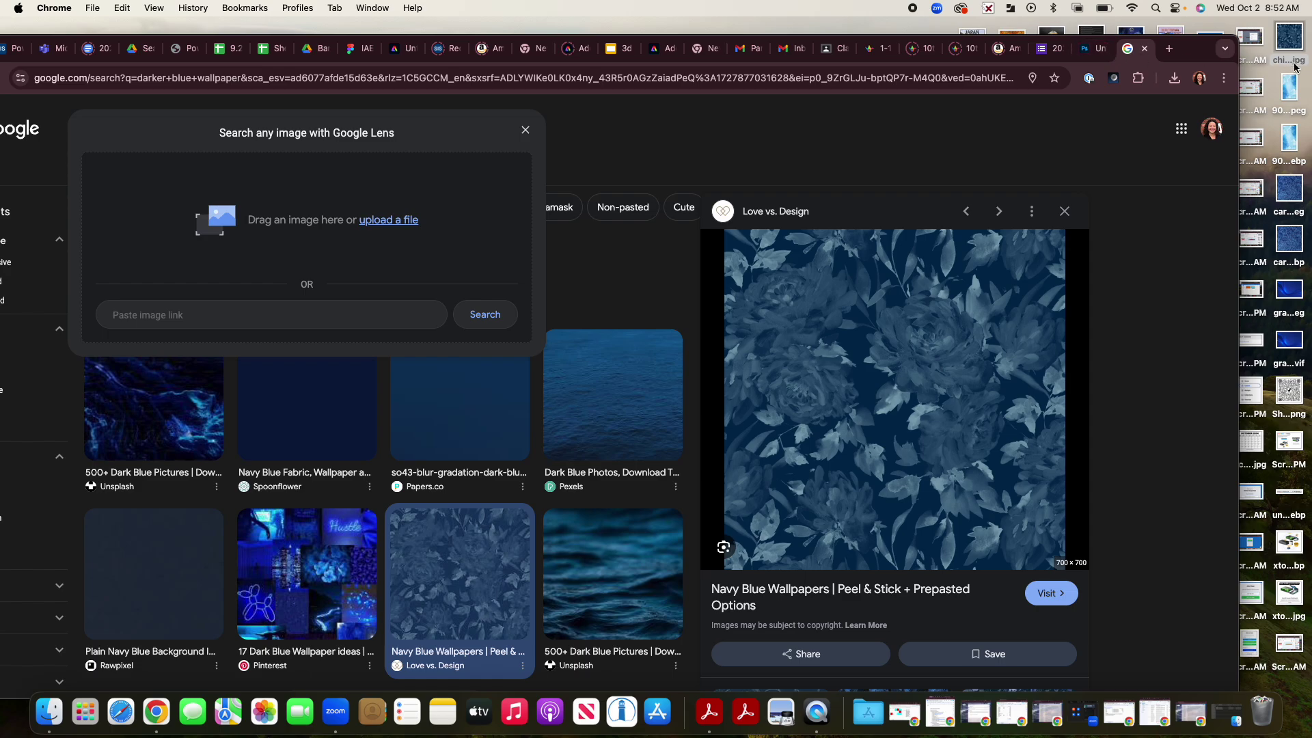
Step: Switch to Photoshop, place the navy floral image and scale it to about 305 by 437 px beside the back wall's right edge
left_click(1097, 54)
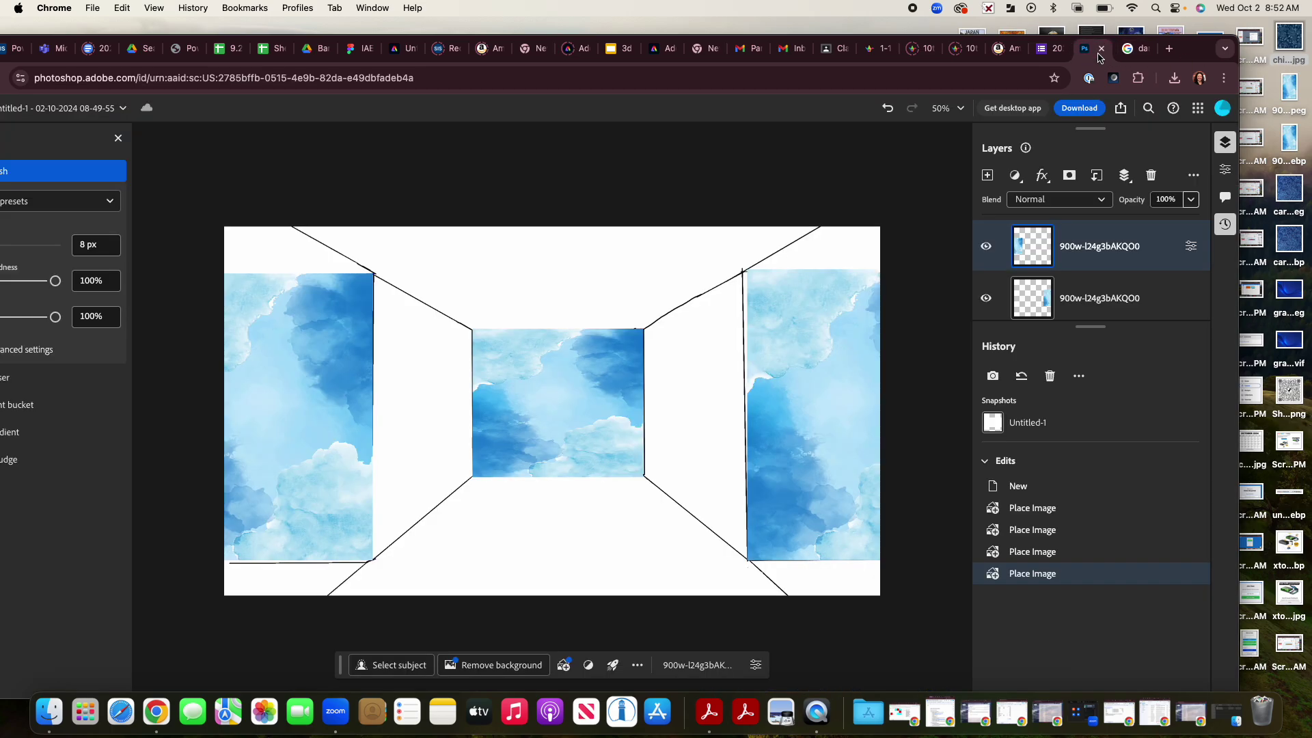
left_click_drag(1291, 46, 726, 394)
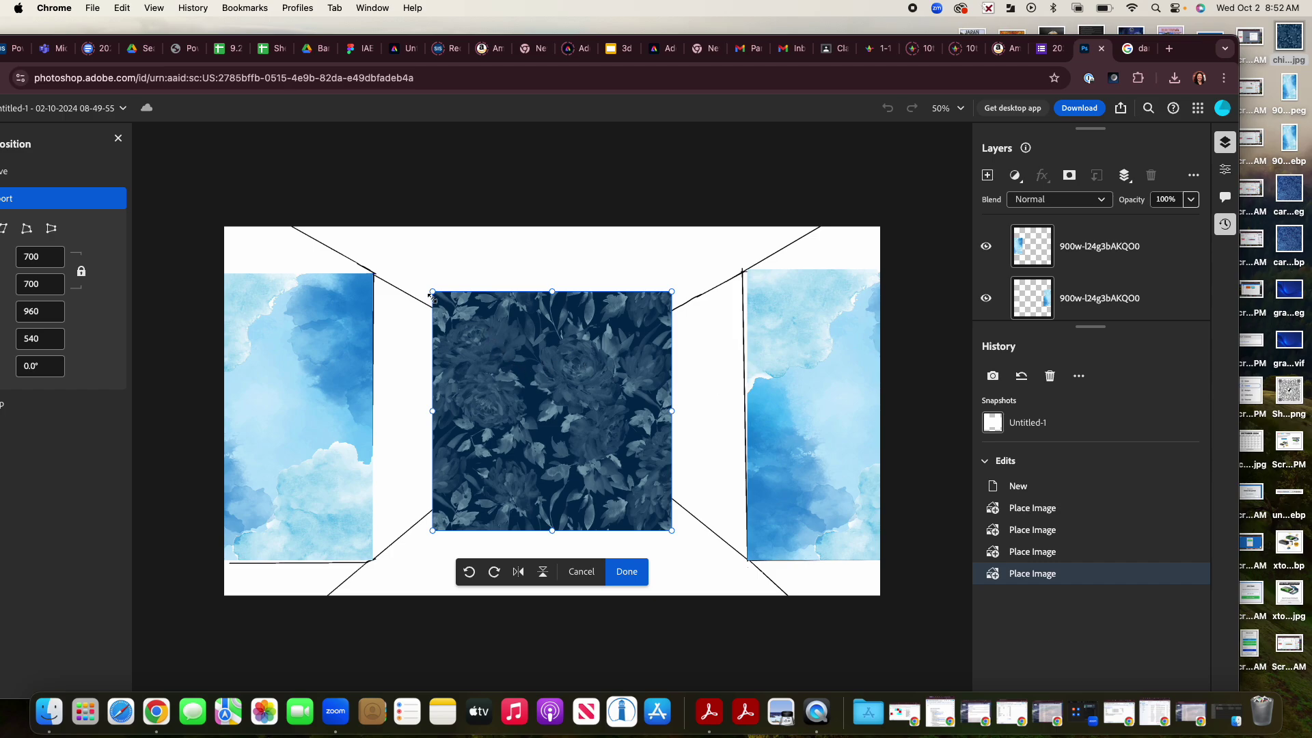
left_click_drag(431, 292, 521, 371)
left_click_drag(571, 439, 694, 404)
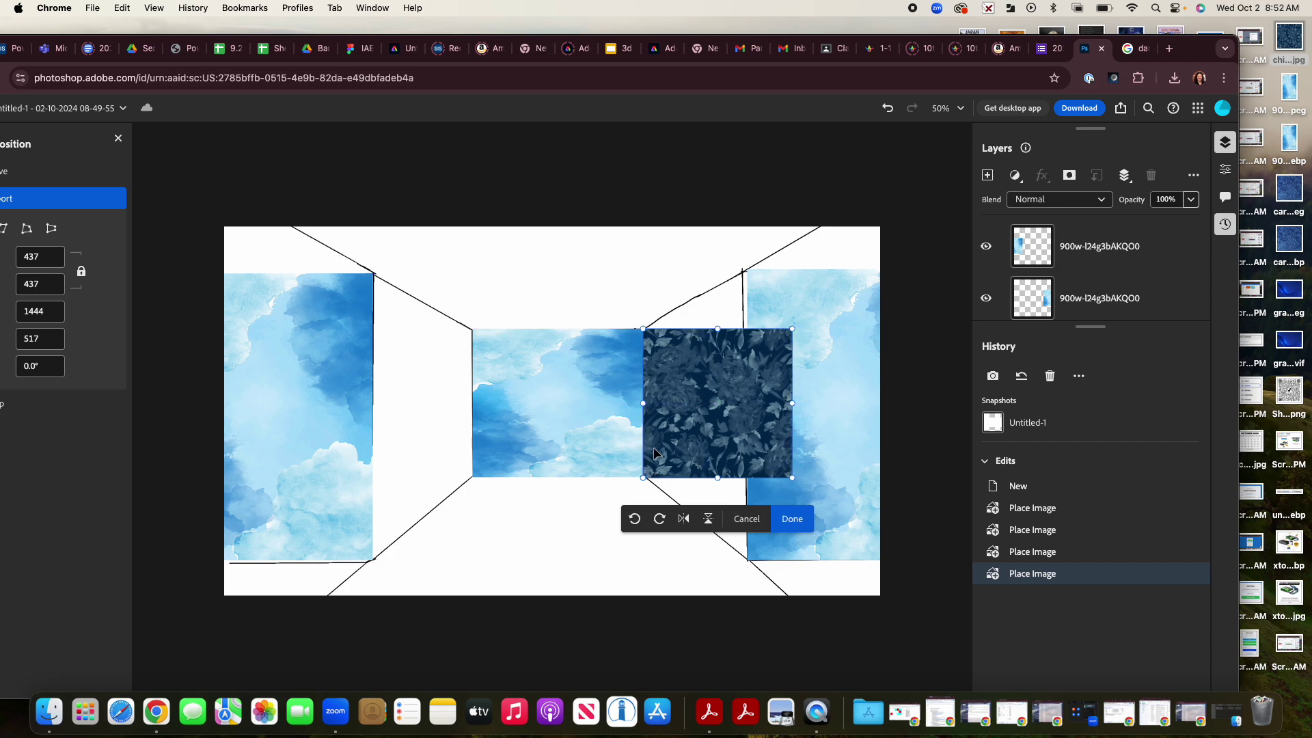
left_click_drag(791, 400, 749, 396)
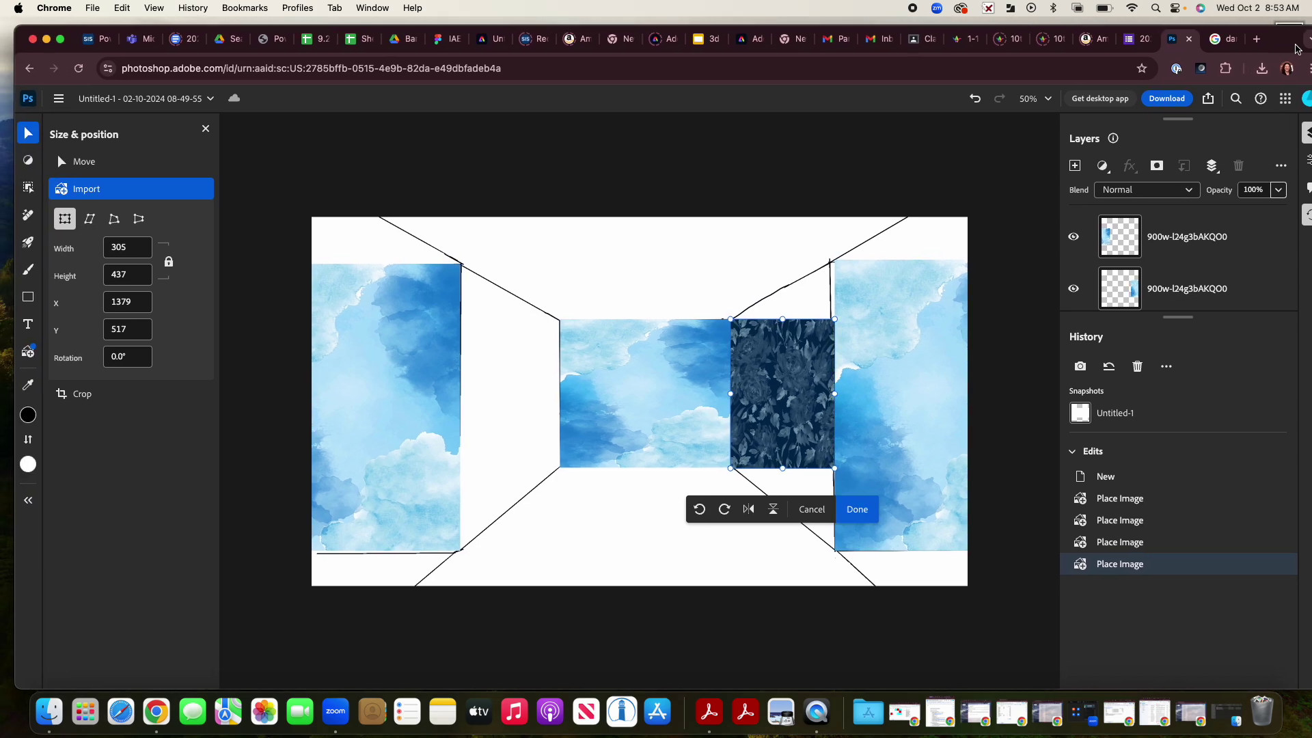
Step: Distort the navy floral image's outer corners to follow the right side wall's perspective lines, and apply the placement
mouse_move(31, 135)
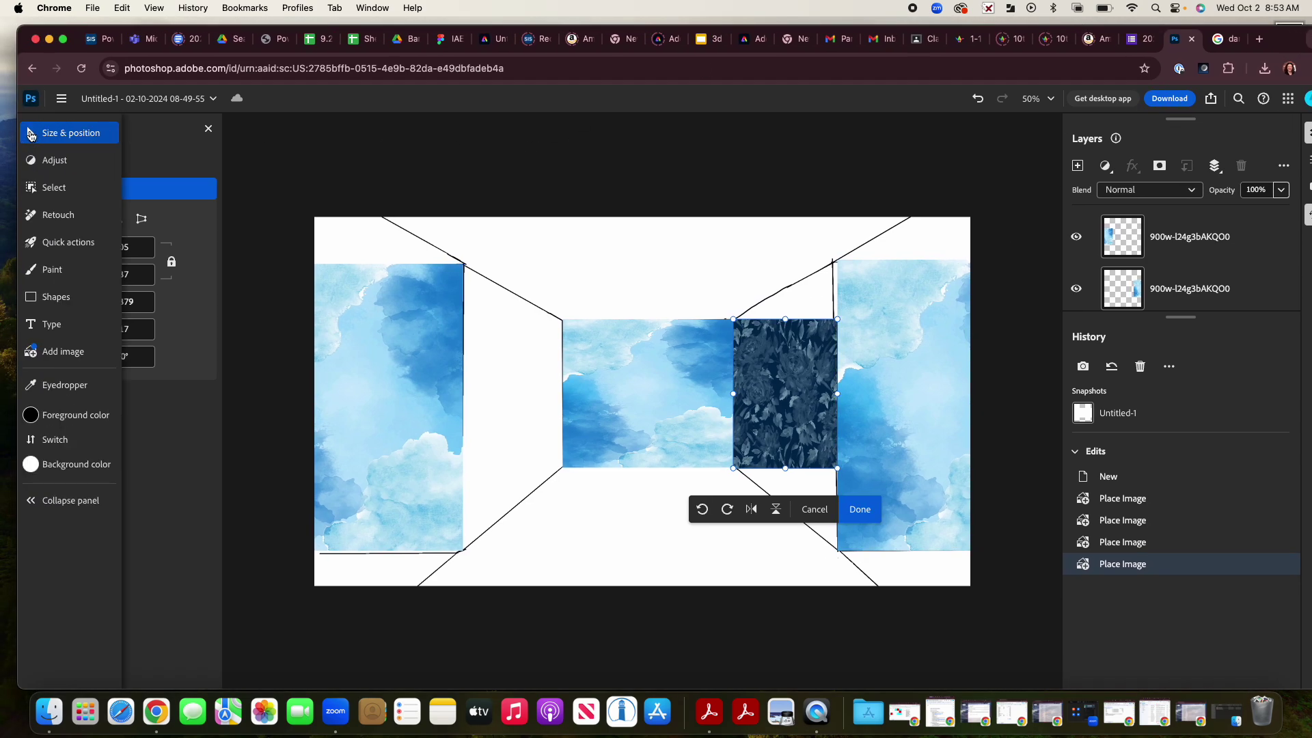
left_click(31, 135)
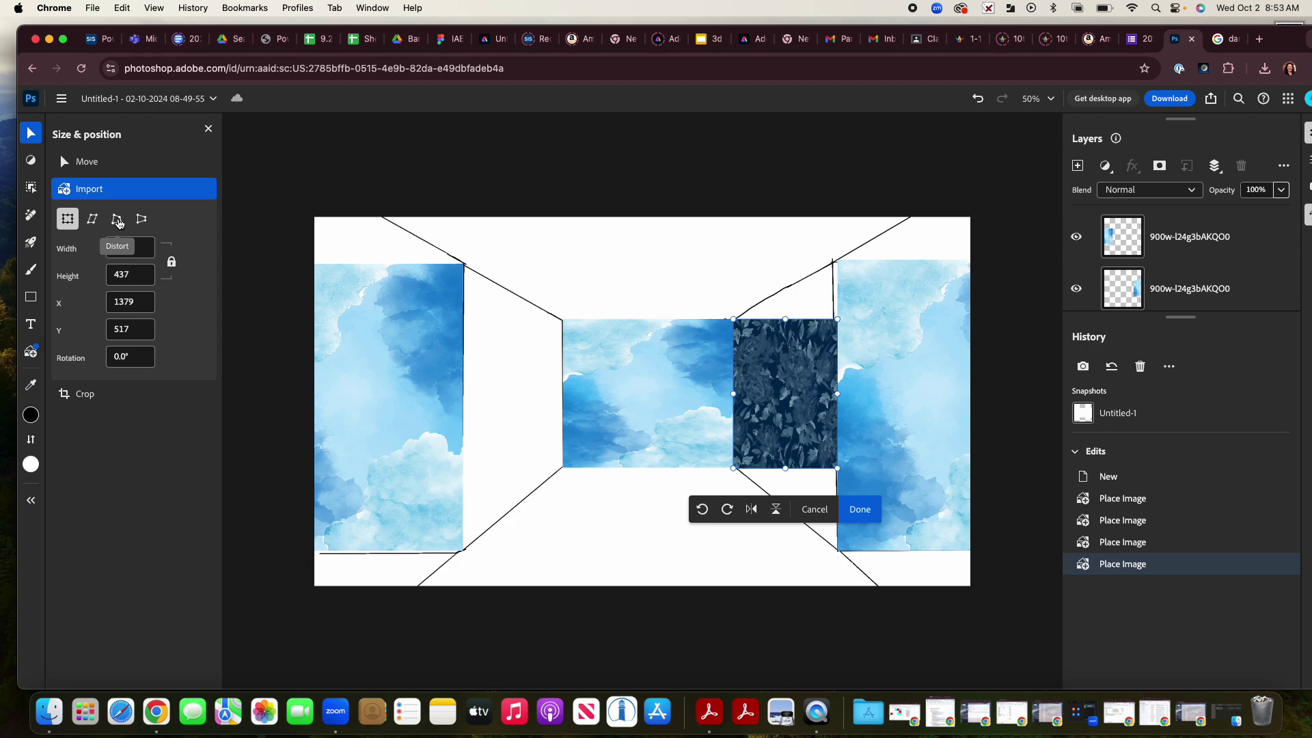
left_click(118, 220)
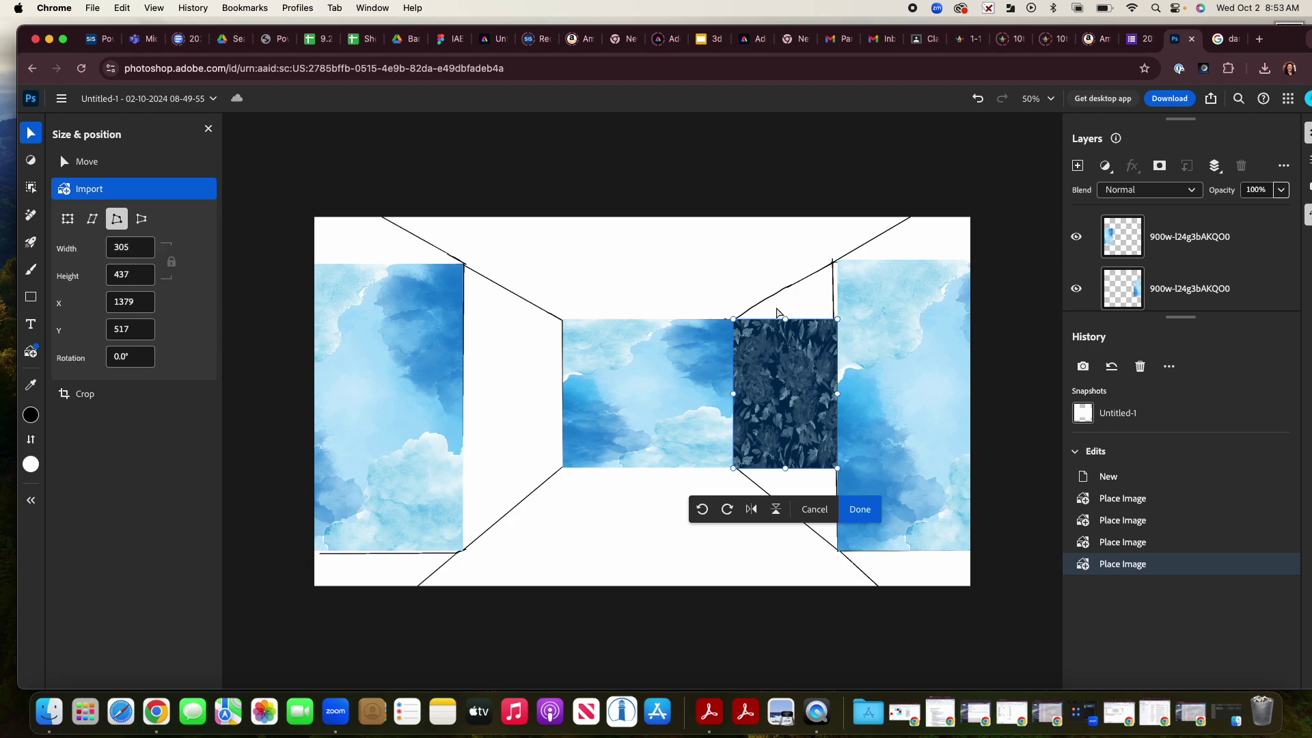
left_click_drag(839, 321, 839, 263)
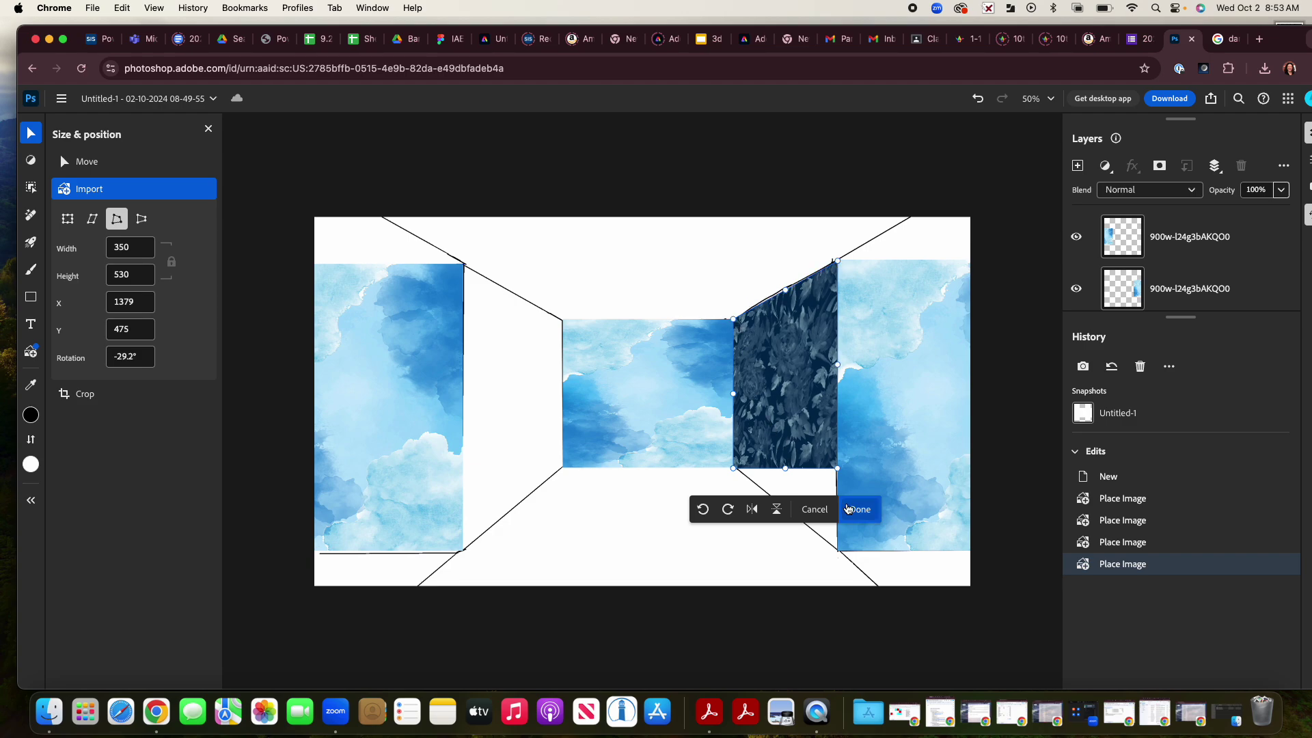
left_click_drag(839, 473, 838, 553)
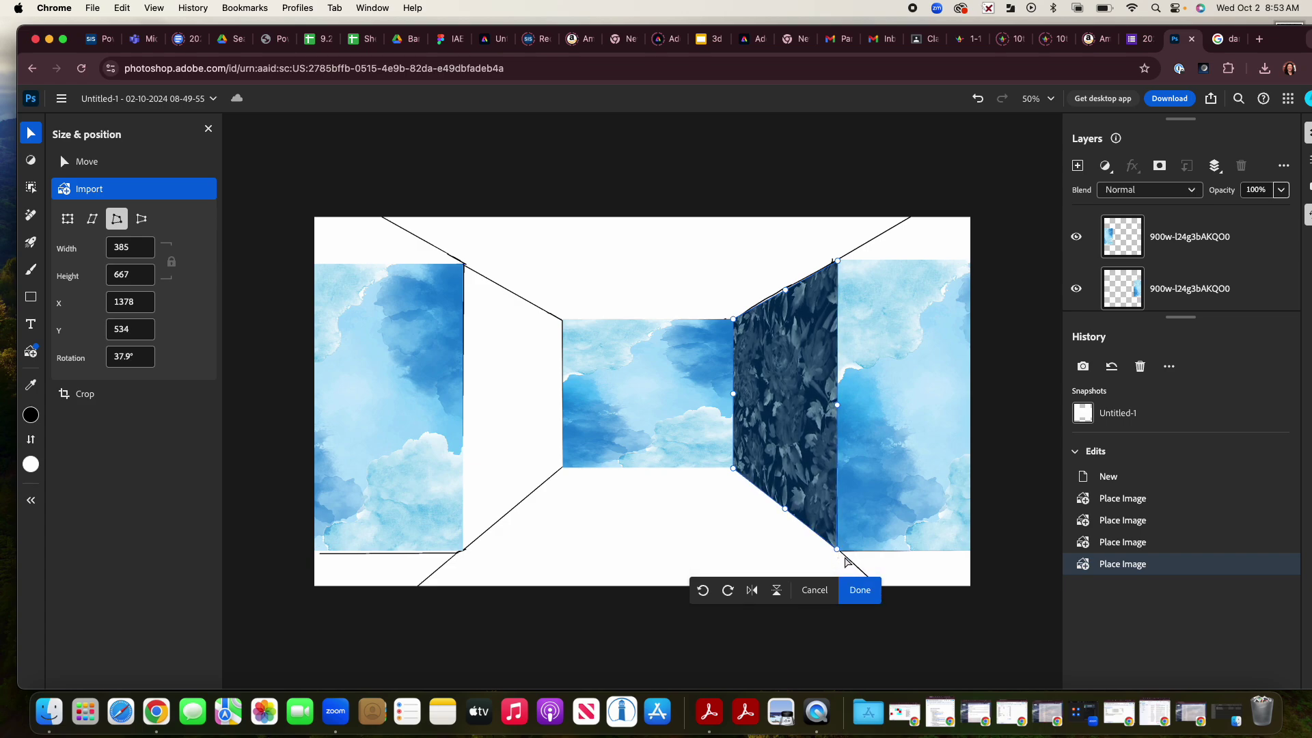
left_click(861, 590)
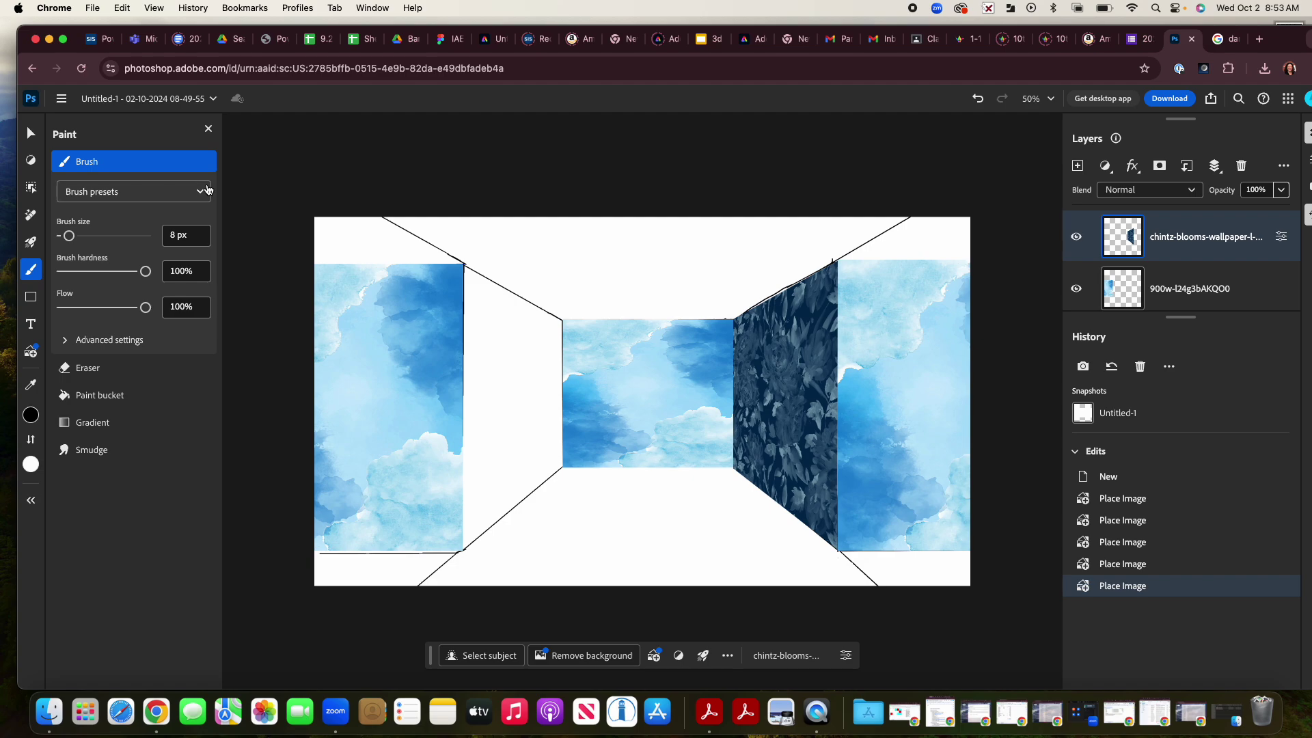
Step: Refine the upper outer corner of the right wall's floral layer with a distort transform, making it about 308 by 848 px
left_click(30, 133)
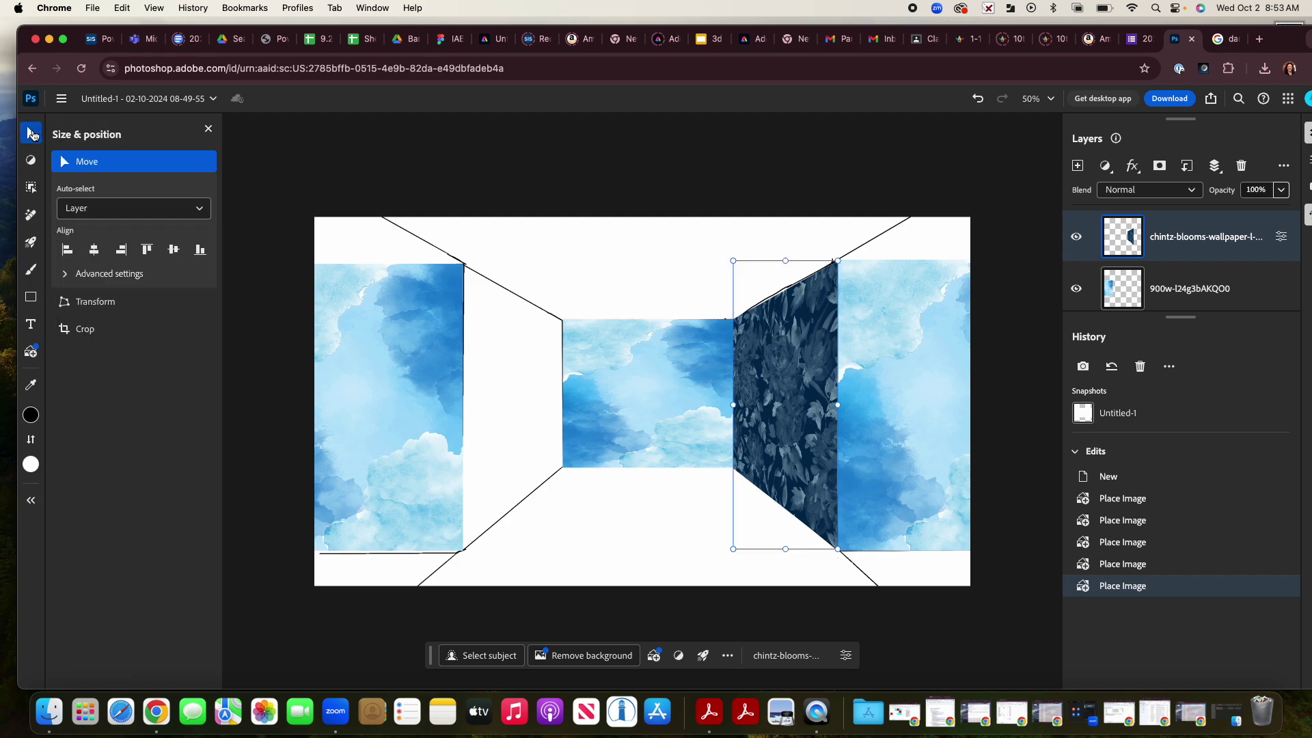
left_click(208, 129)
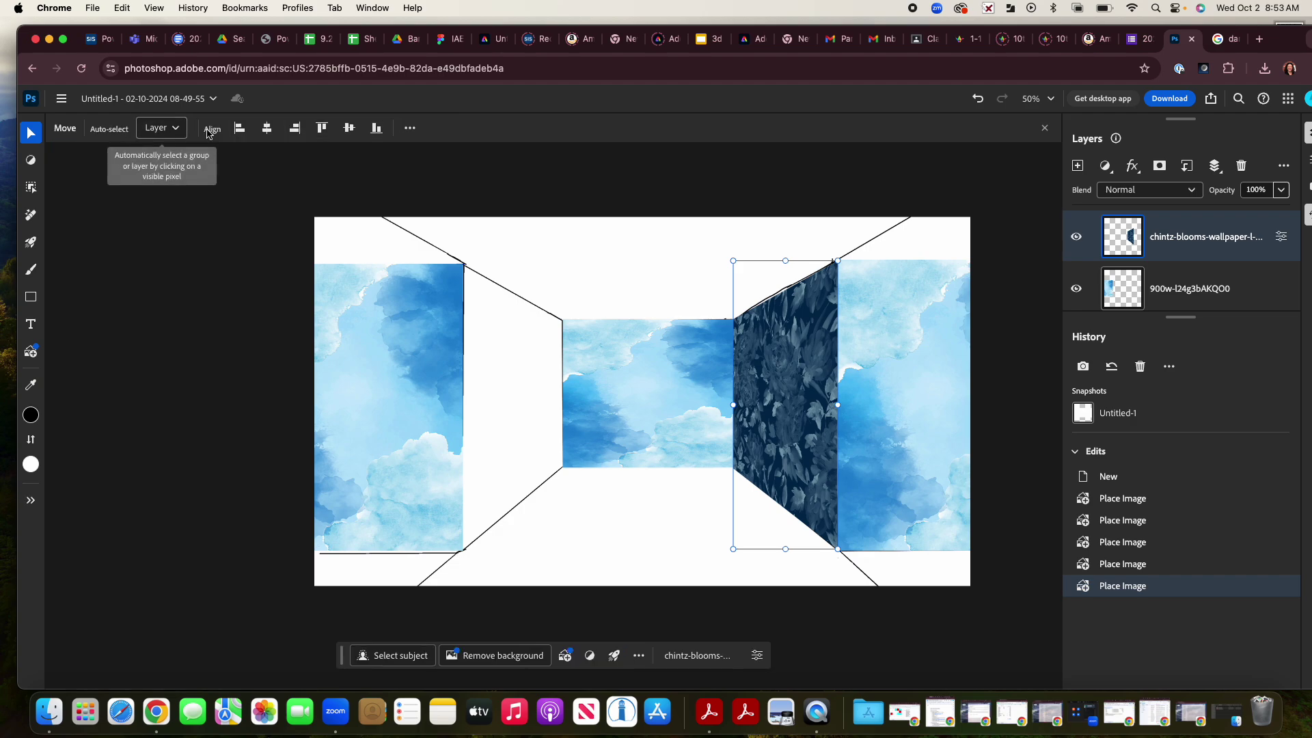
mouse_move(36, 135)
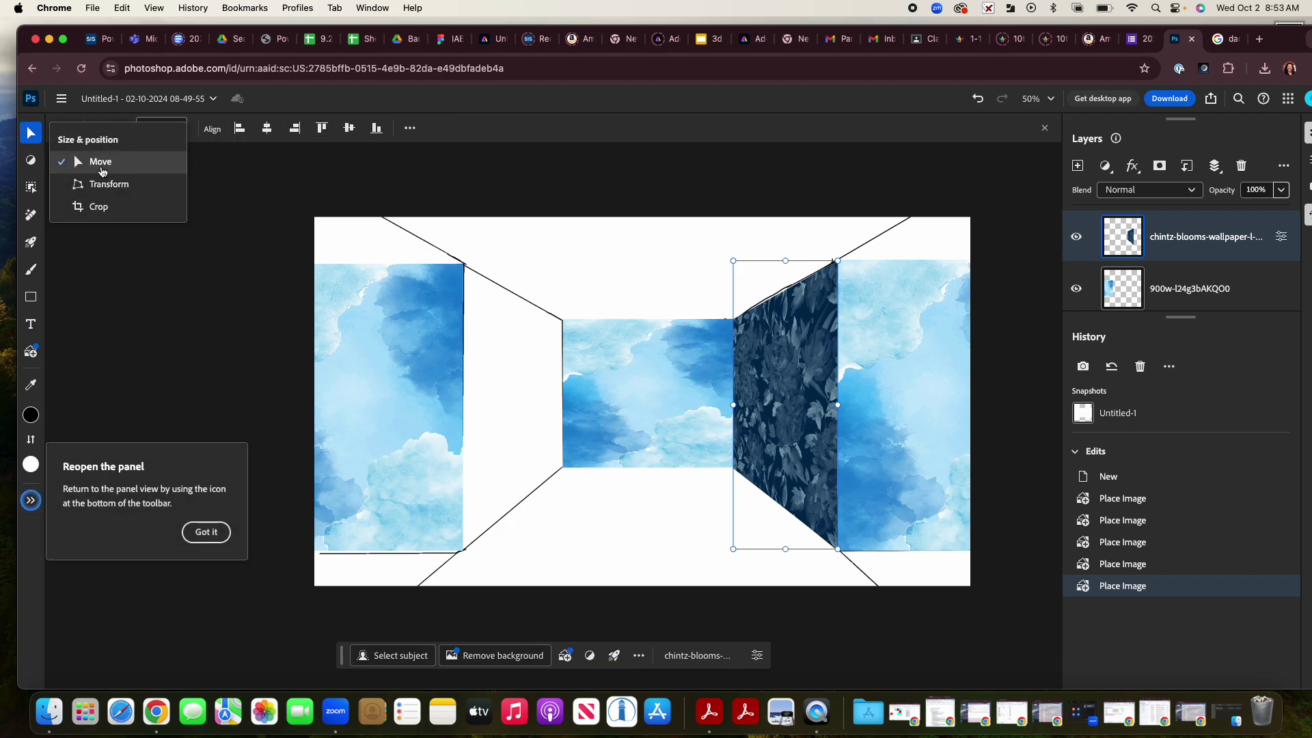
left_click(110, 186)
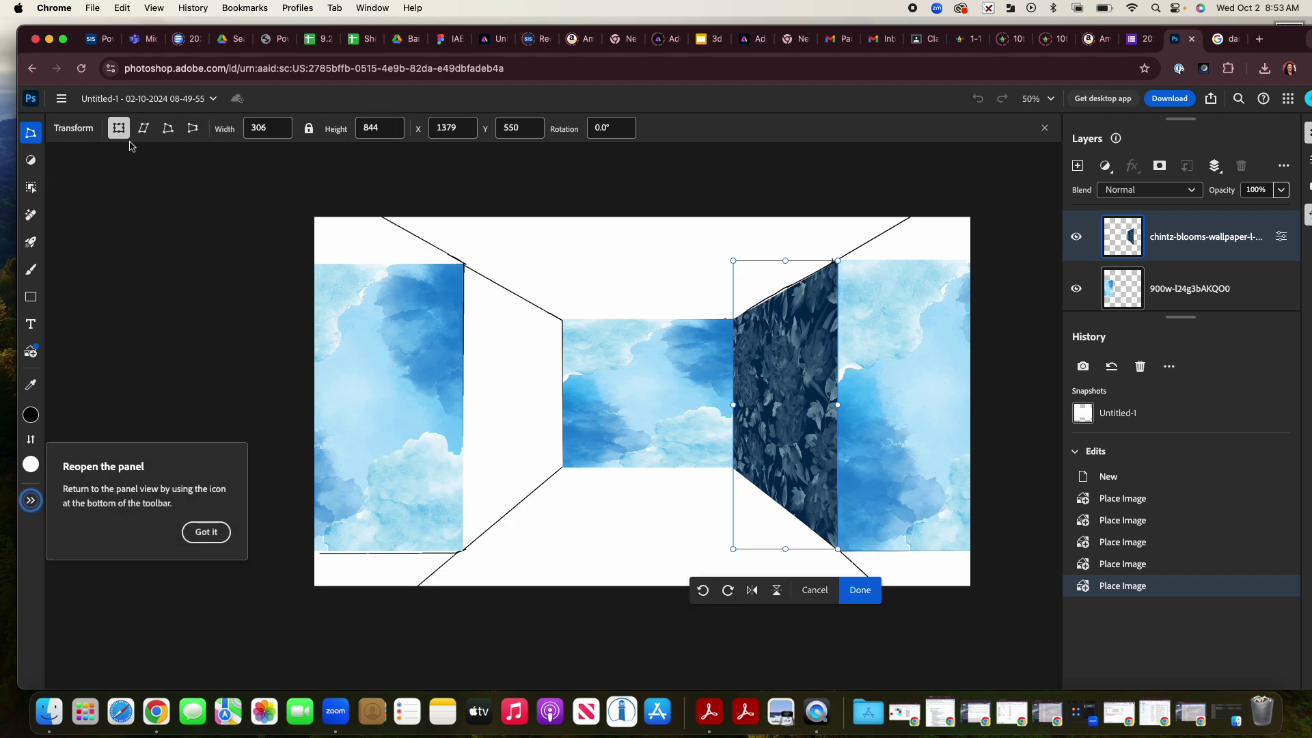
left_click(170, 132)
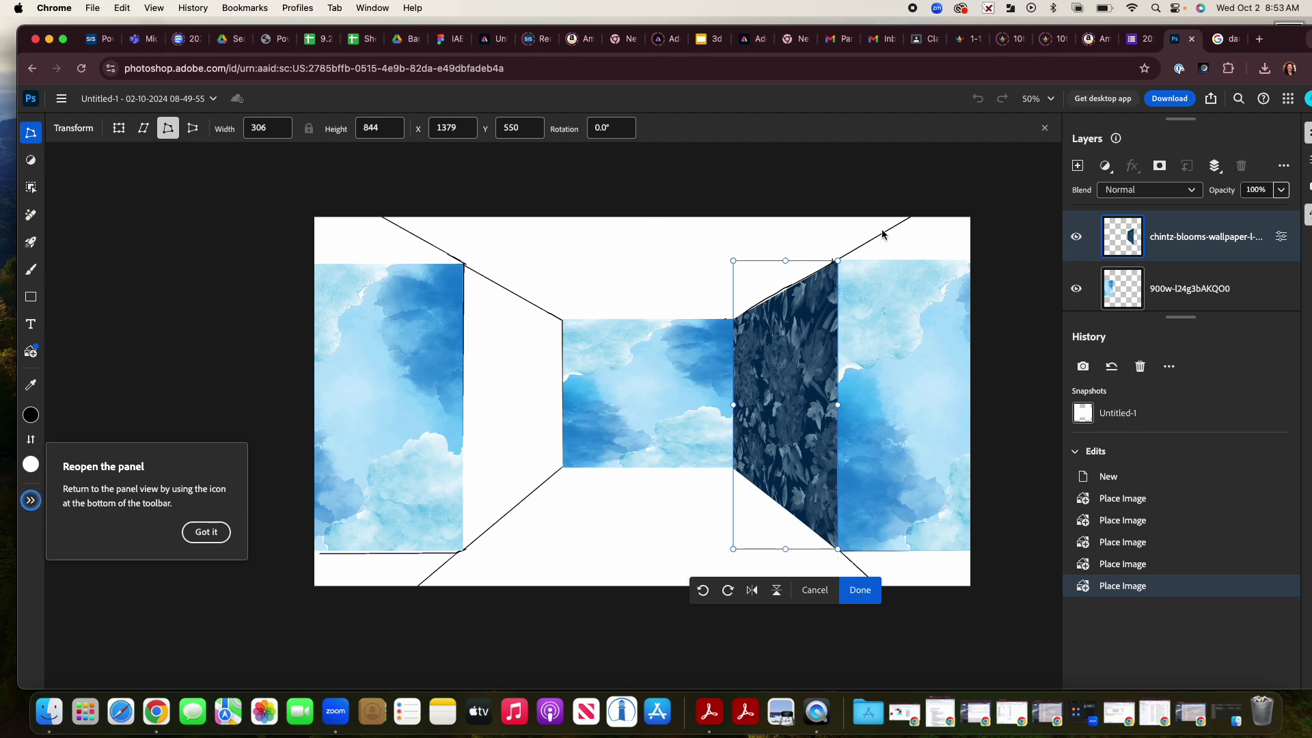
left_click_drag(836, 262, 839, 259)
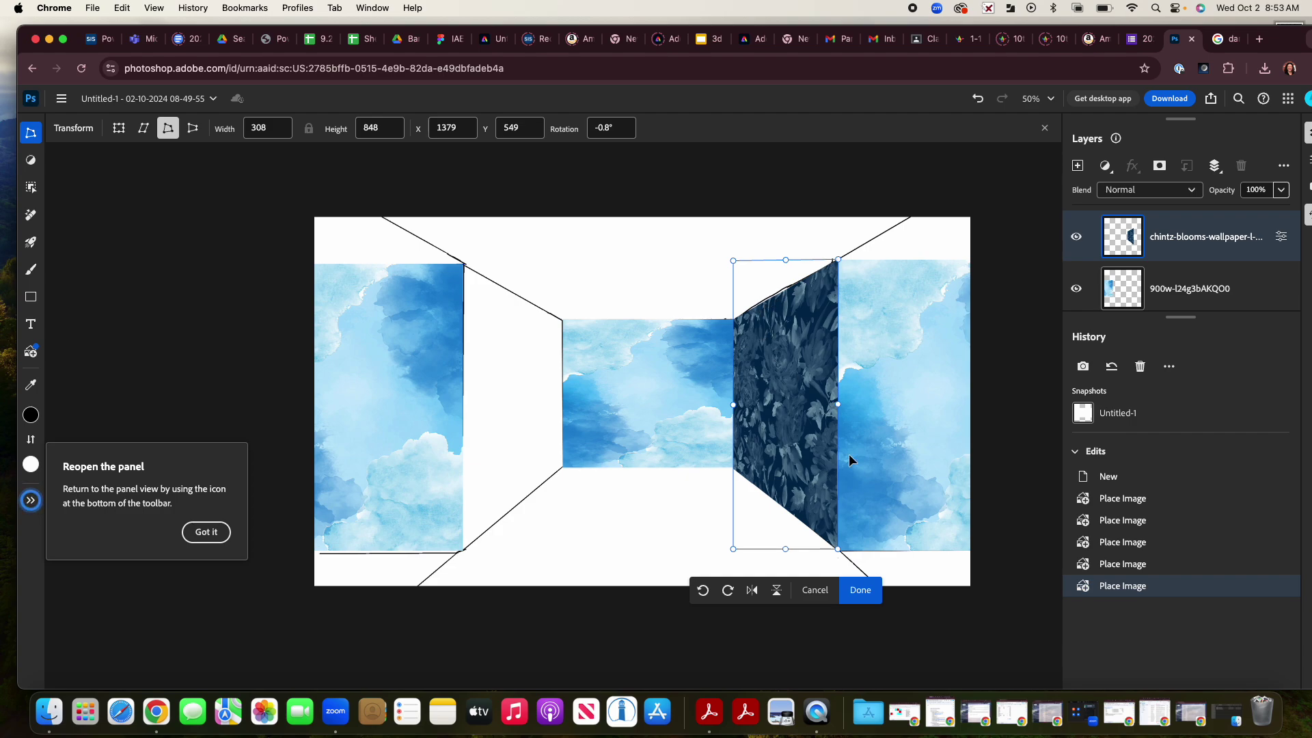
left_click(864, 592)
Step: Place a second navy floral image and size it to about 292 by 435 px between the left front panel and back wall
left_click_drag(1272, 28, 1189, 27)
left_click_drag(1293, 39, 447, 420)
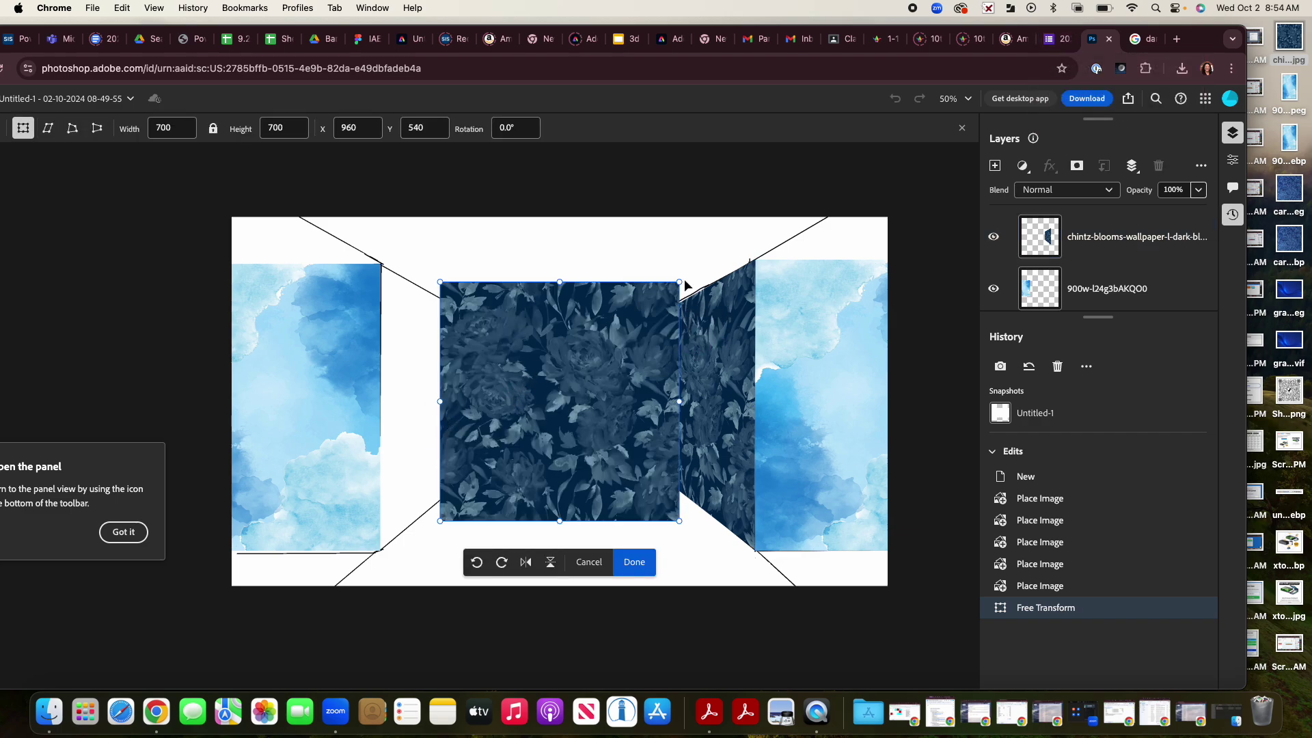
left_click_drag(681, 279, 556, 410)
left_click_drag(510, 463, 437, 366)
left_click_drag(424, 431, 424, 468)
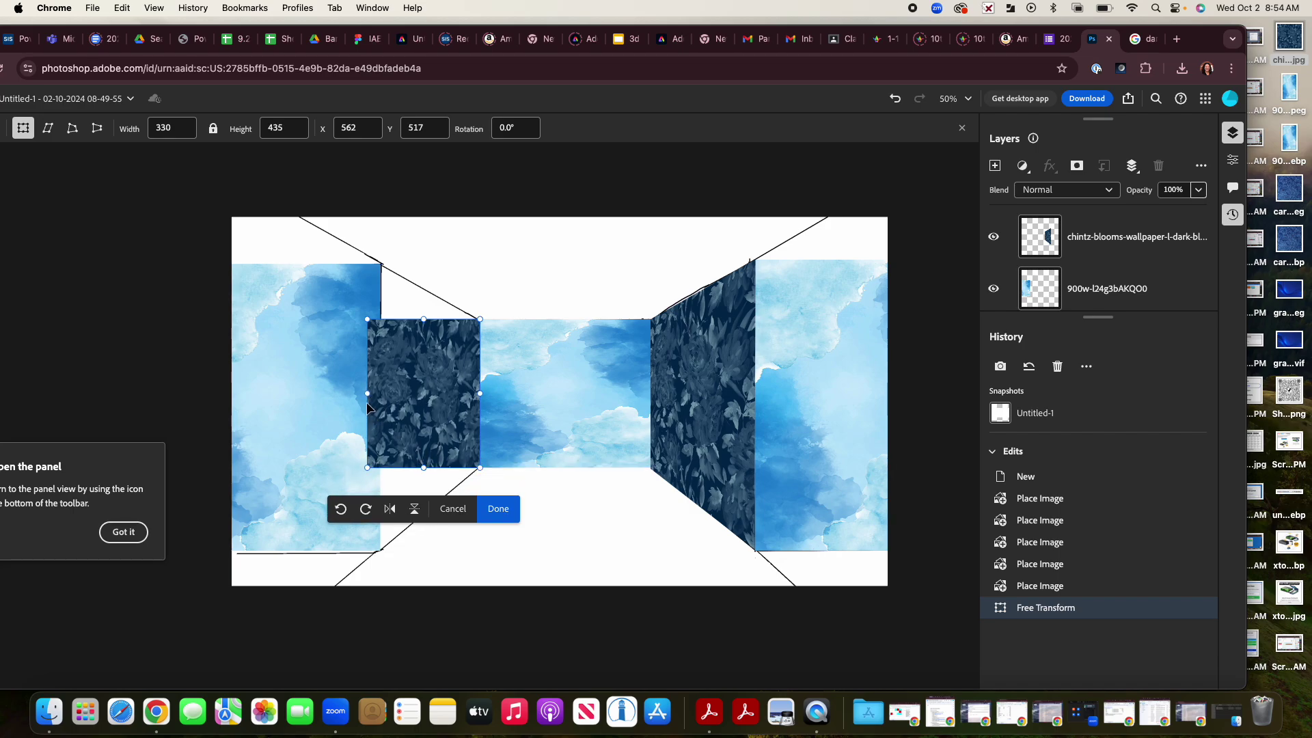
left_click_drag(364, 395, 381, 395)
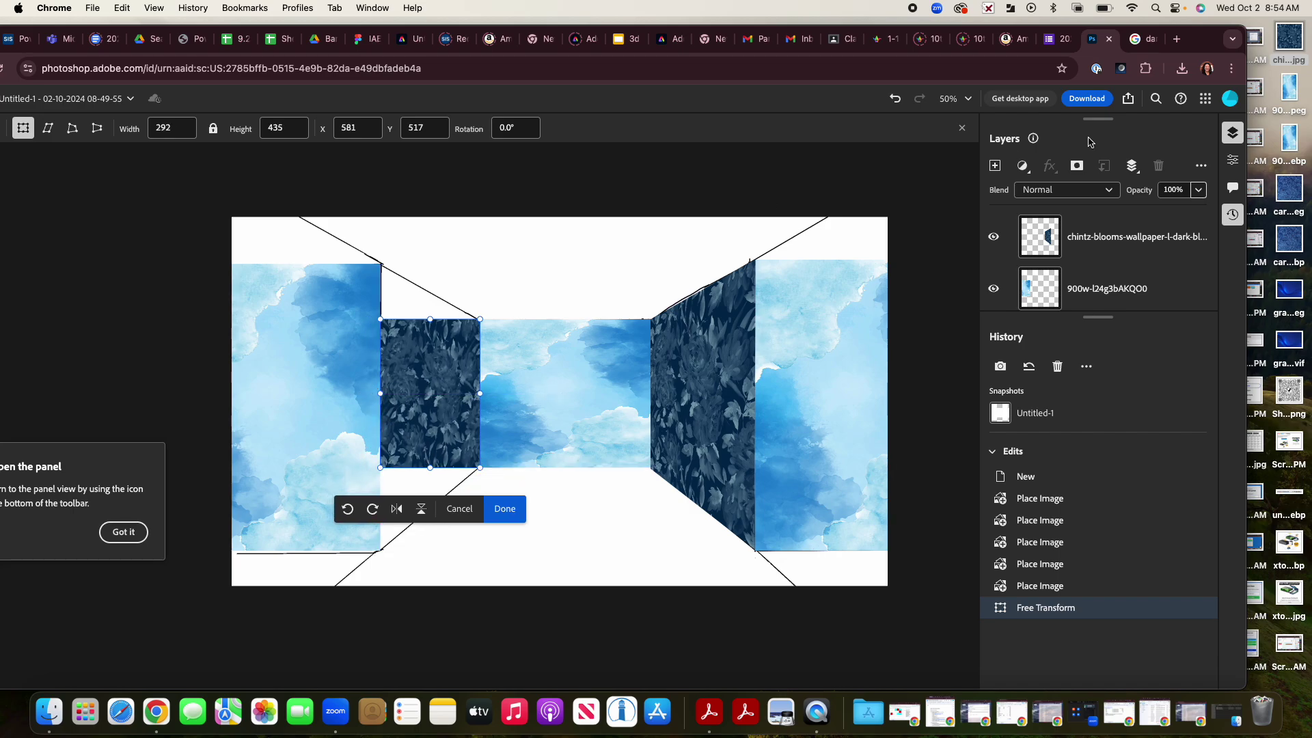
Step: Distort the second floral image's outer corners to match the left side wall's ceiling and floor lines
left_click_drag(1200, 42, 1286, 41)
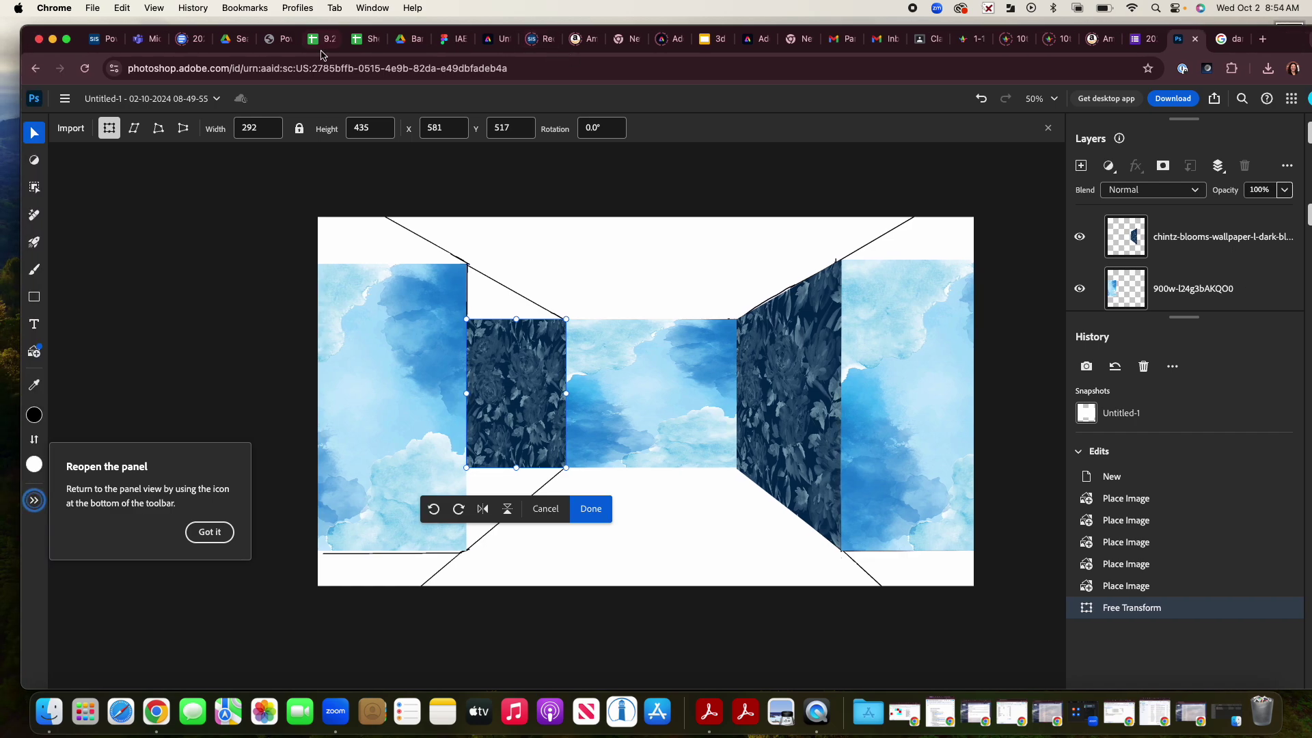
left_click(160, 129)
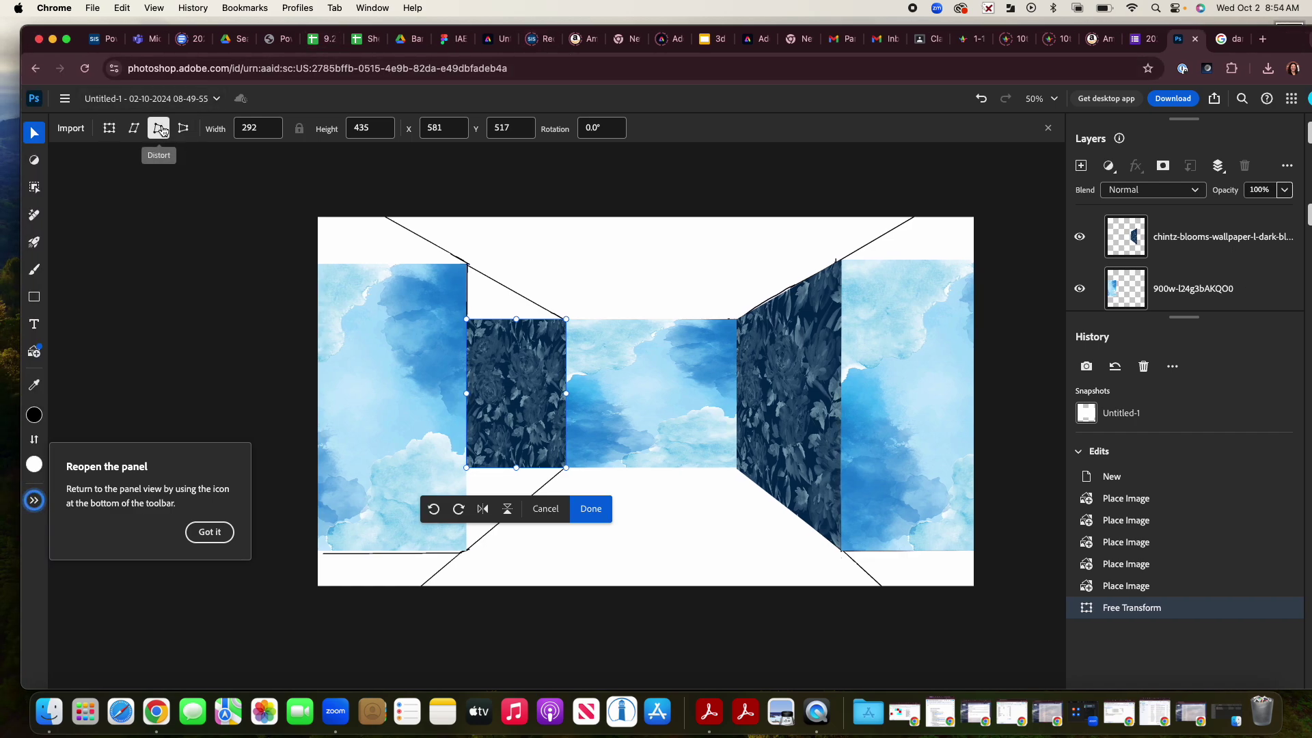
left_click_drag(468, 321, 469, 267)
left_click_drag(466, 469, 466, 551)
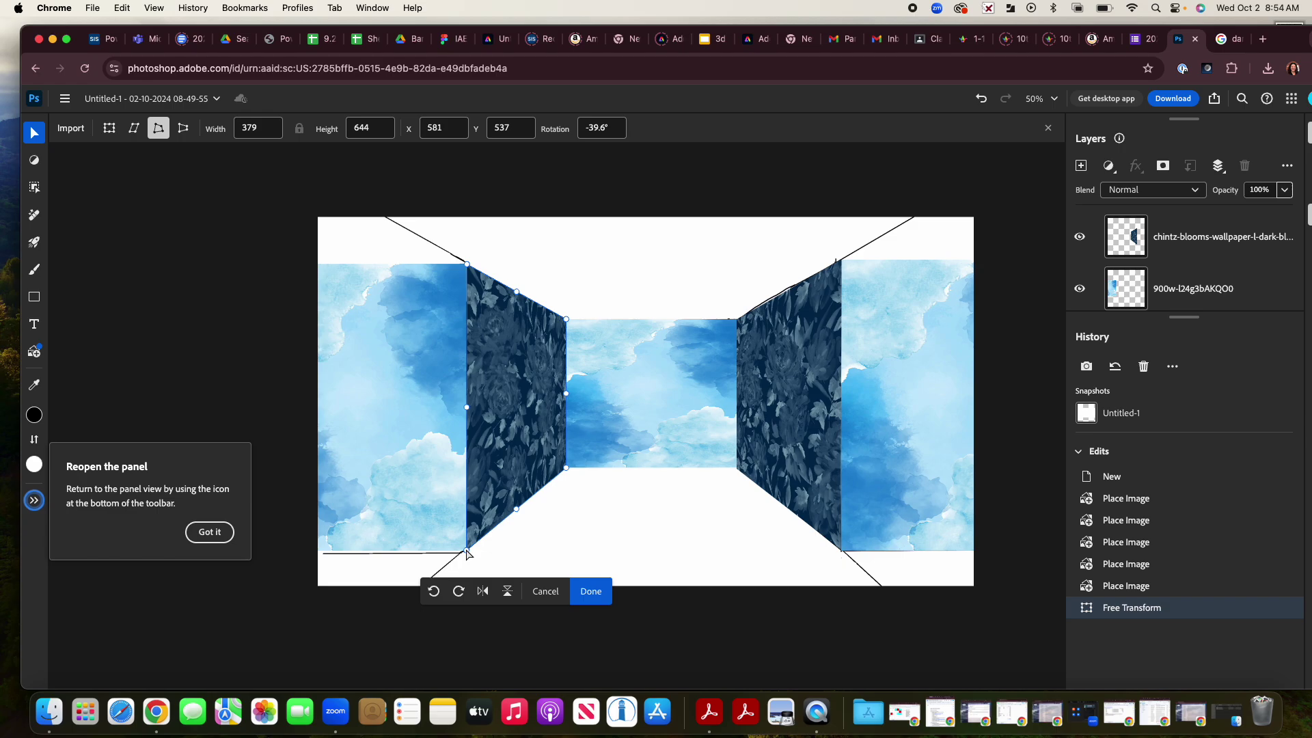
Step: Switch to the Google results, dismiss the image search prompt, and search for "wood floor"
left_click(1229, 39)
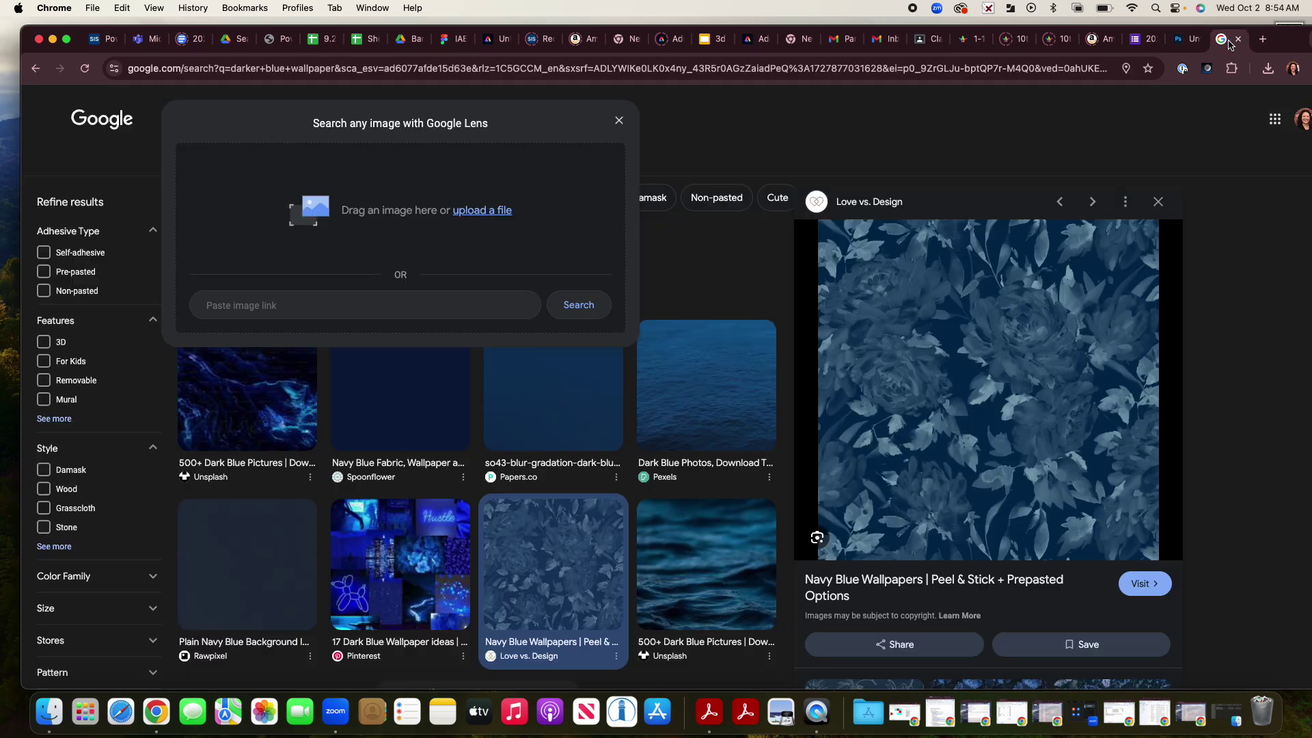
left_click(567, 68)
left_click(622, 120)
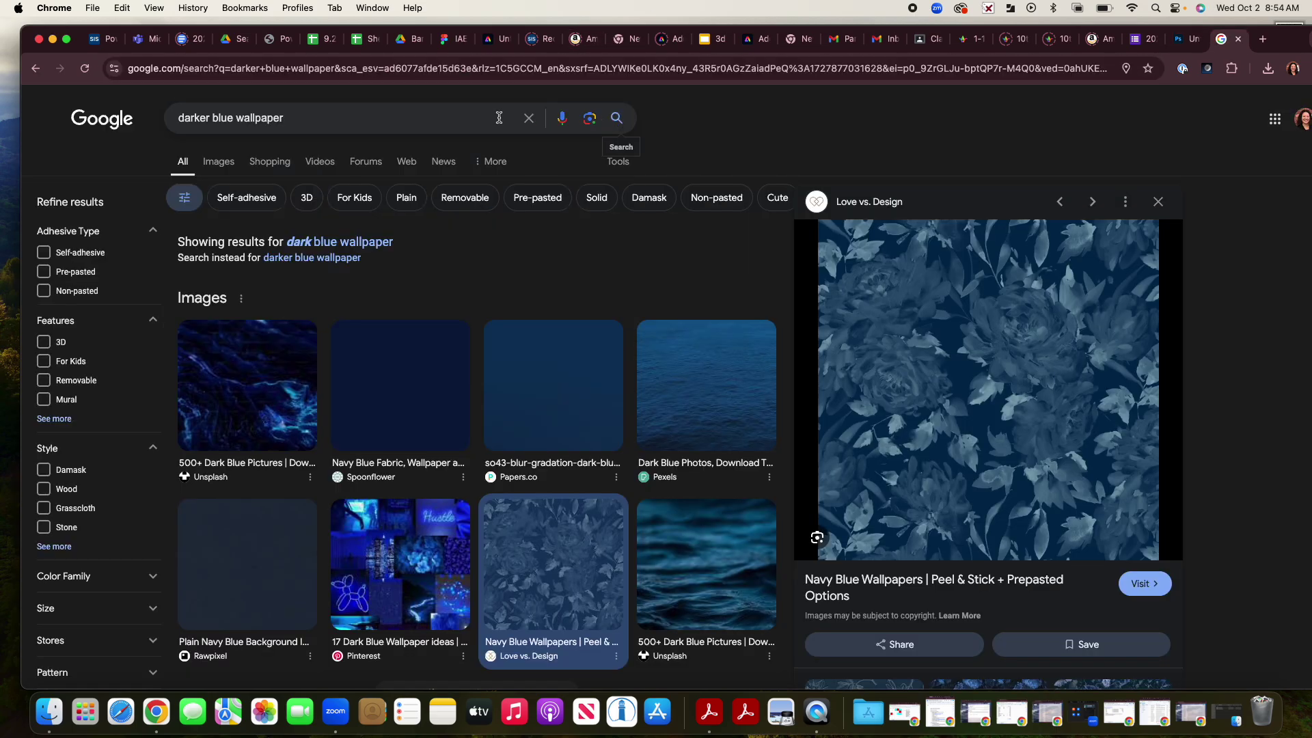
left_click(440, 110)
type("wood floor")
key("Return")
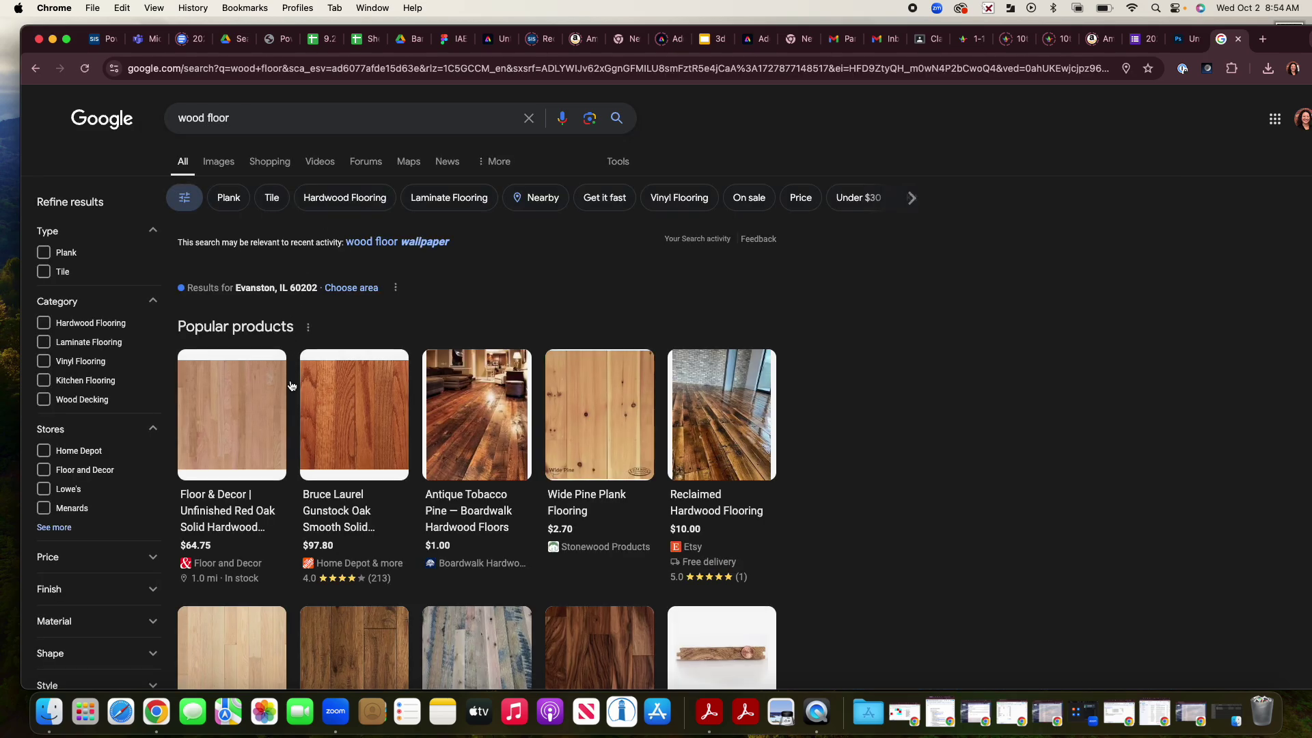
Step: Browse the flooring results, open the American Spirit Rivers Edge White Oak product, and save its image to the desktop
mouse_move(209, 380)
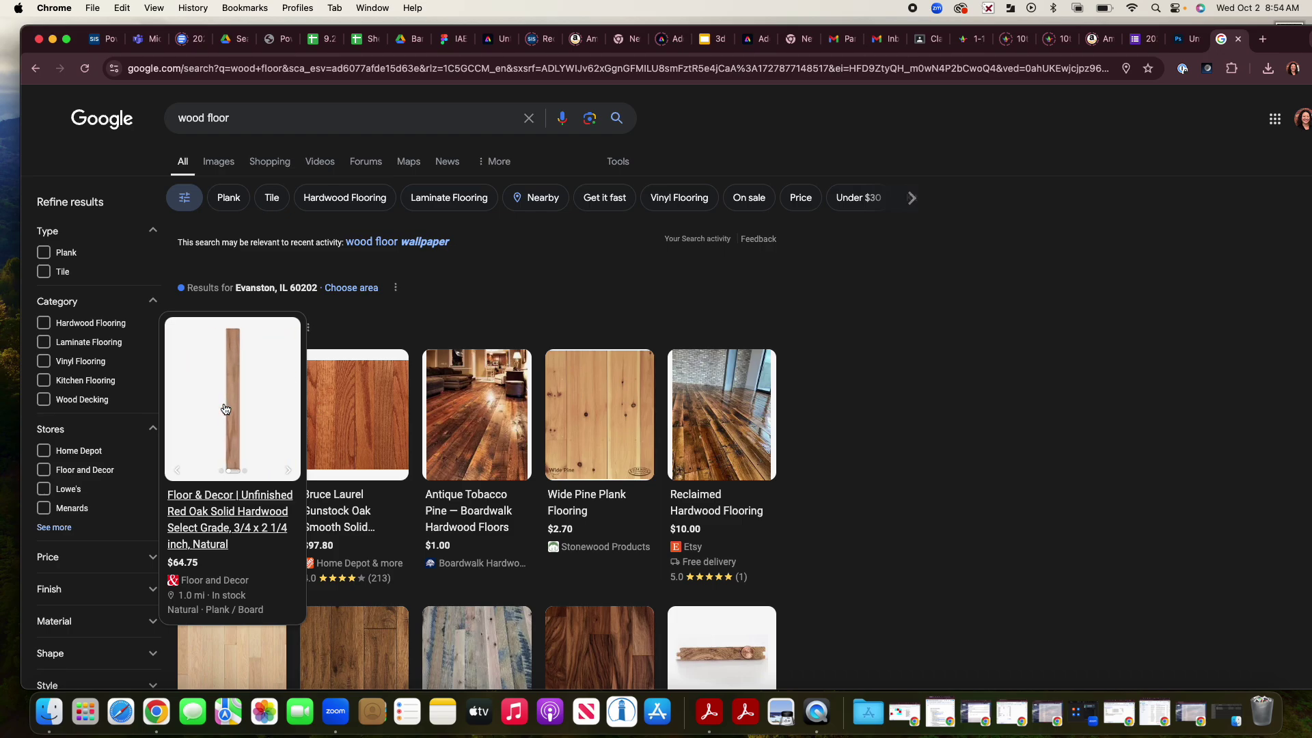
mouse_move(691, 438)
scroll(864, 548, "down", 3)
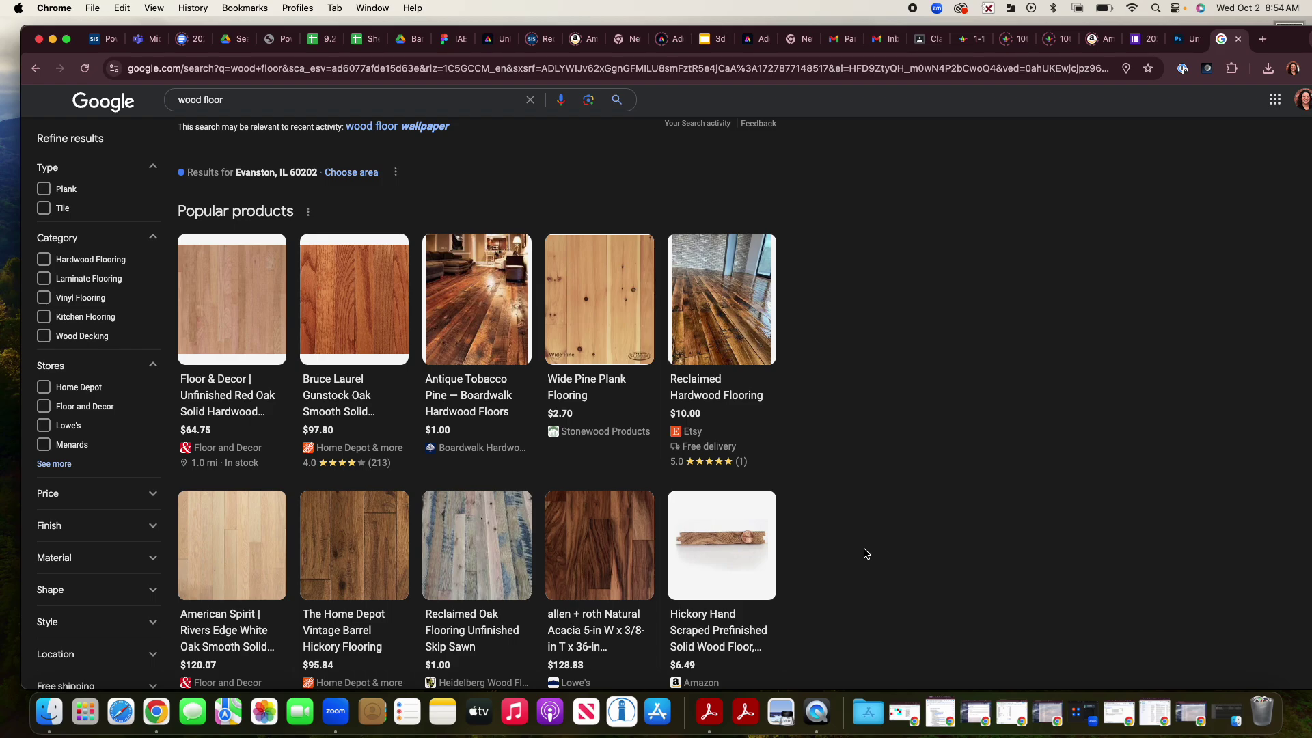
scroll(865, 554, "down", 3)
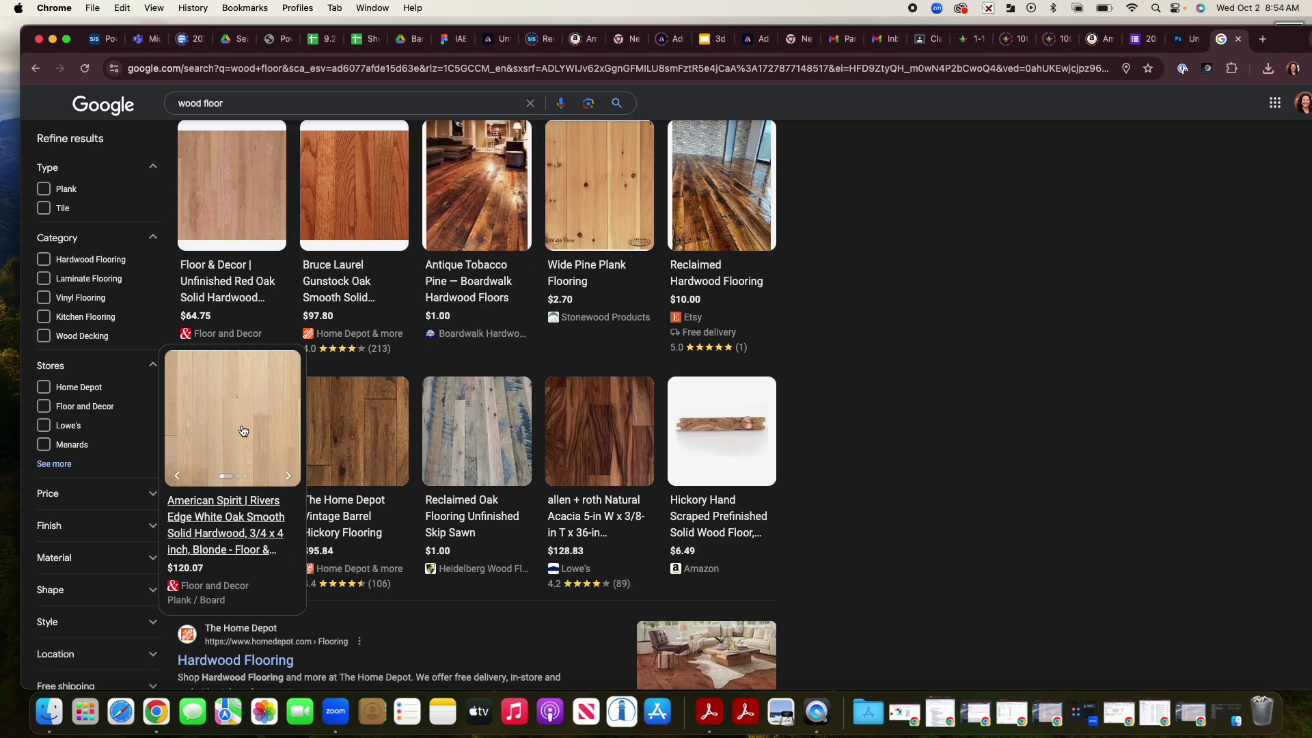
left_click(243, 431)
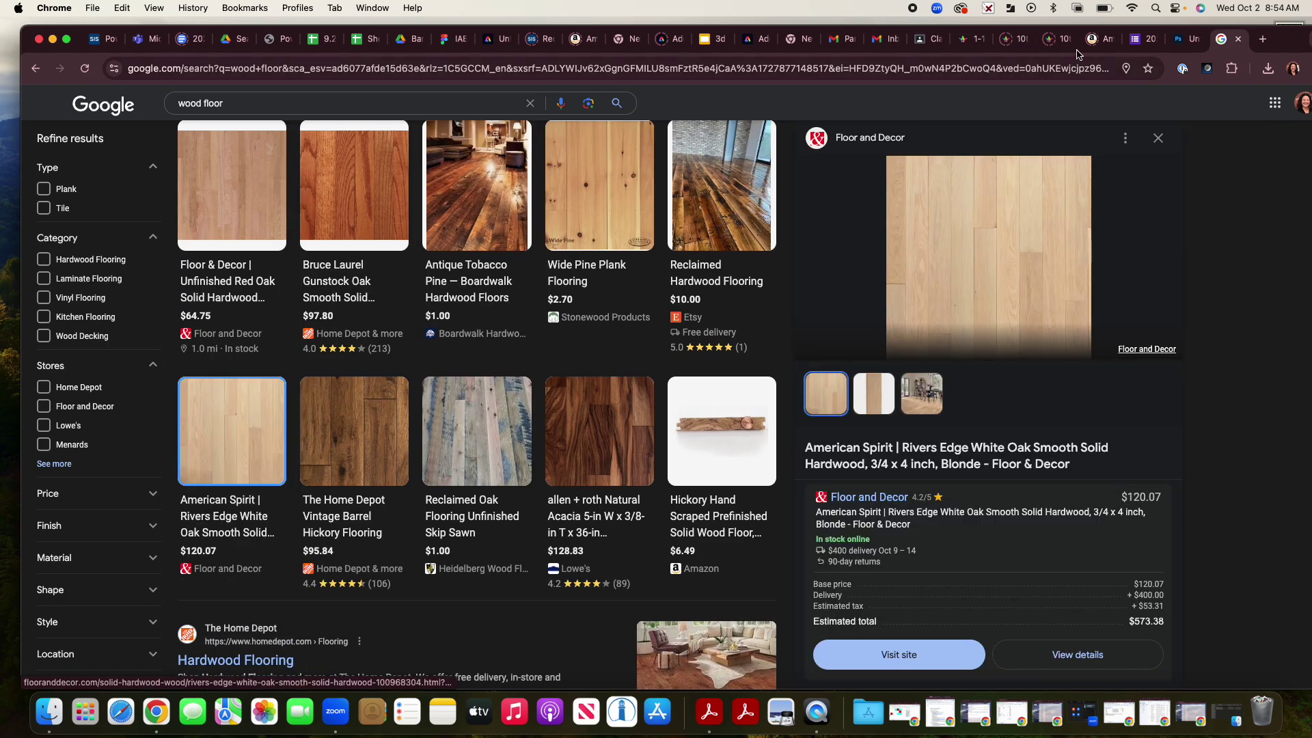
left_click_drag(1295, 44, 960, 162)
left_click_drag(736, 336, 826, 98)
Step: Return to the Photoshop document and convert the downloaded shopping.webp desktop file to an actual-size JPEG
left_click(857, 156)
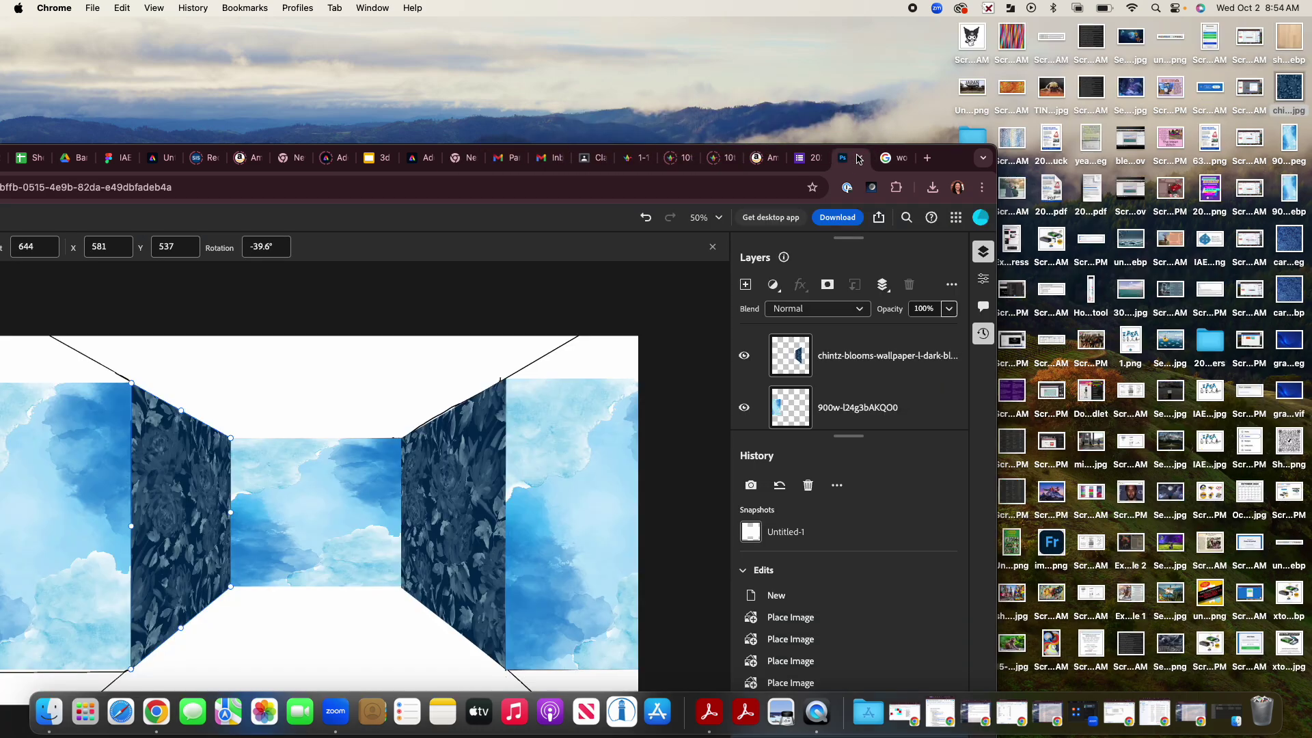
left_click_drag(952, 161, 1184, 44)
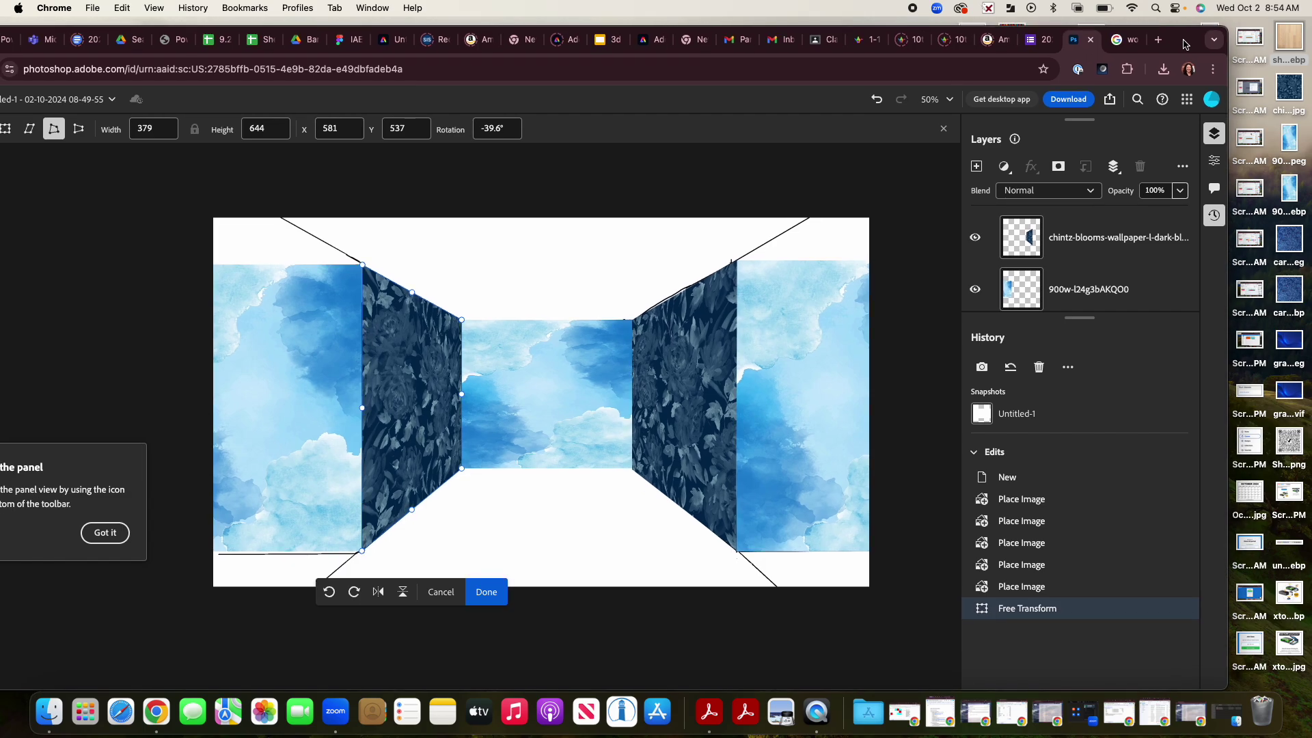
right_click(1298, 46)
mouse_move(1208, 288)
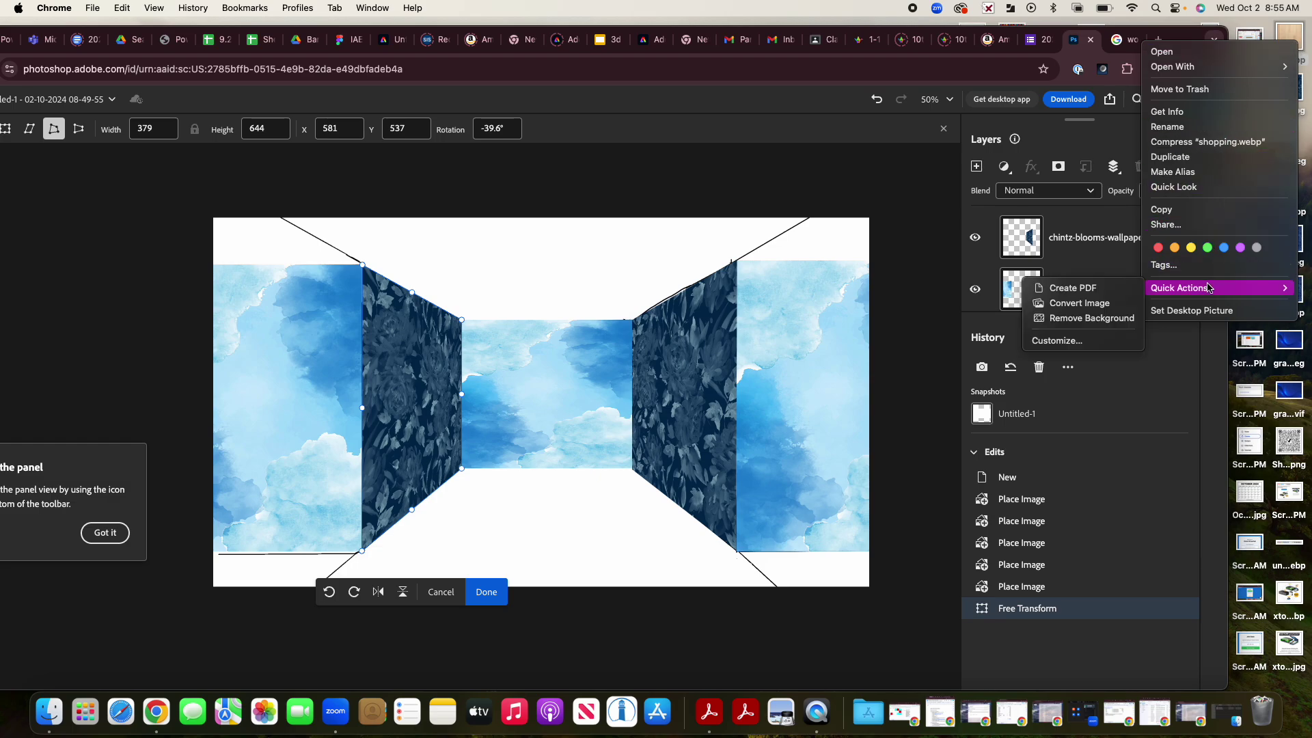
left_click(1110, 304)
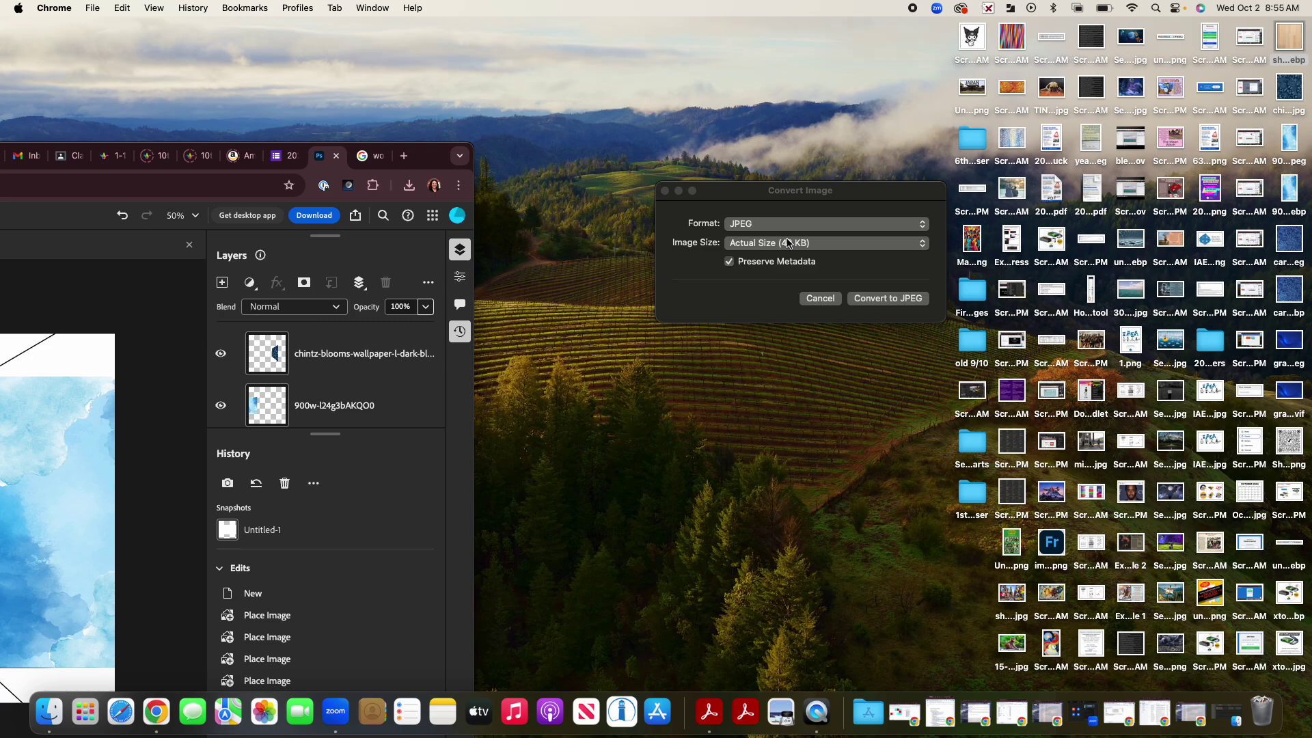
key("Return")
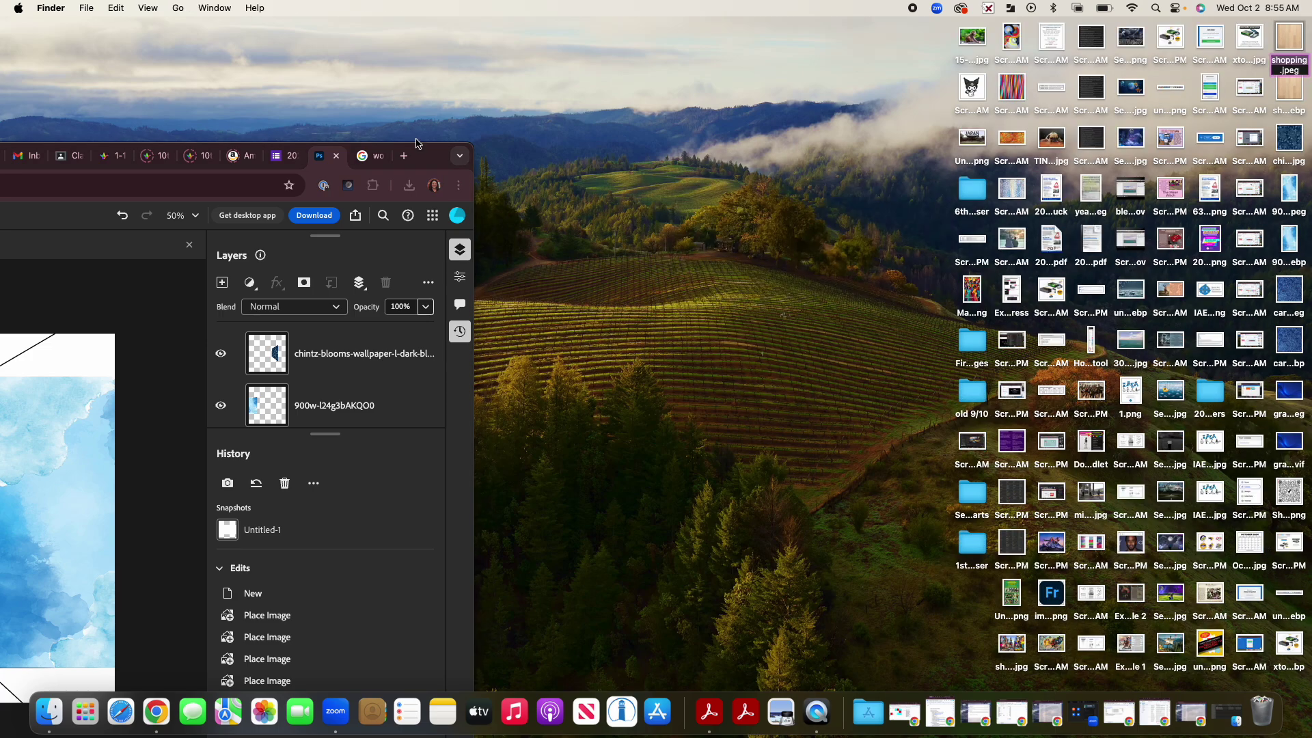
Step: Bring the Photoshop window back and apply the pending placement of the left wall's navy floral image
left_click(415, 143)
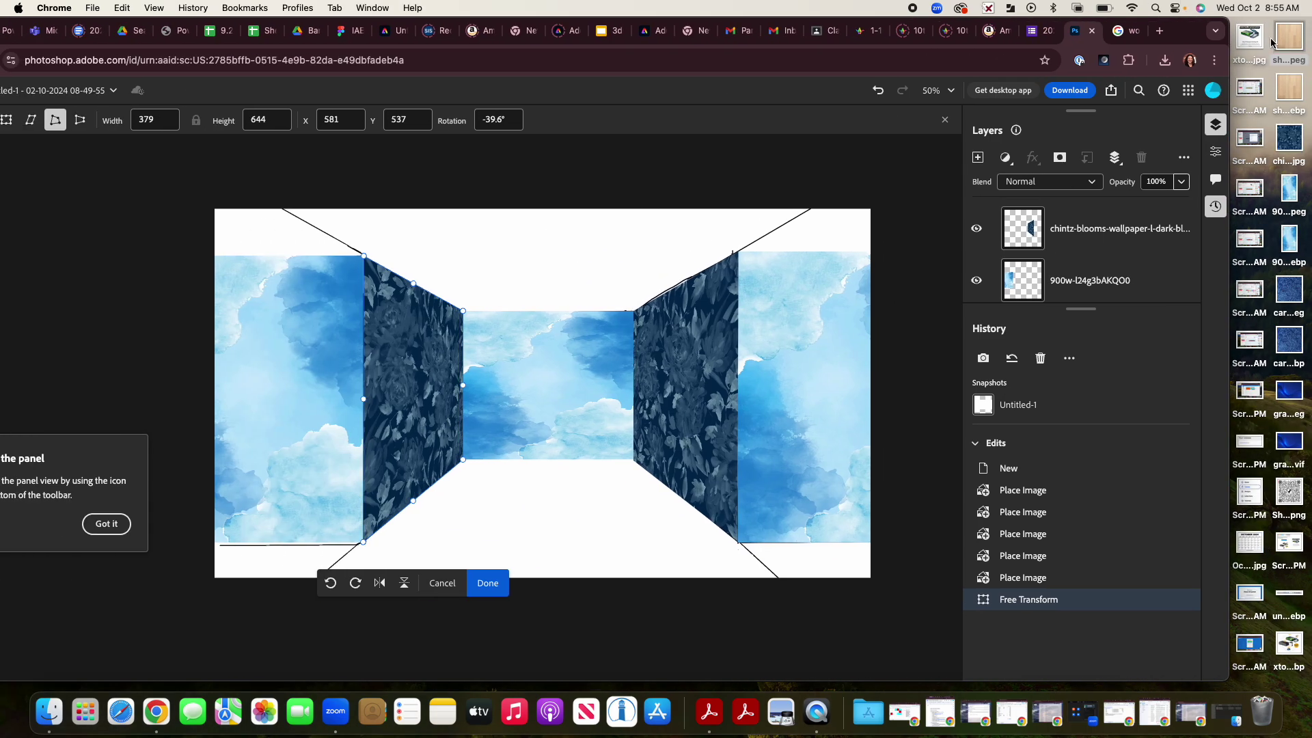
left_click_drag(1286, 44, 552, 531)
left_click(487, 583)
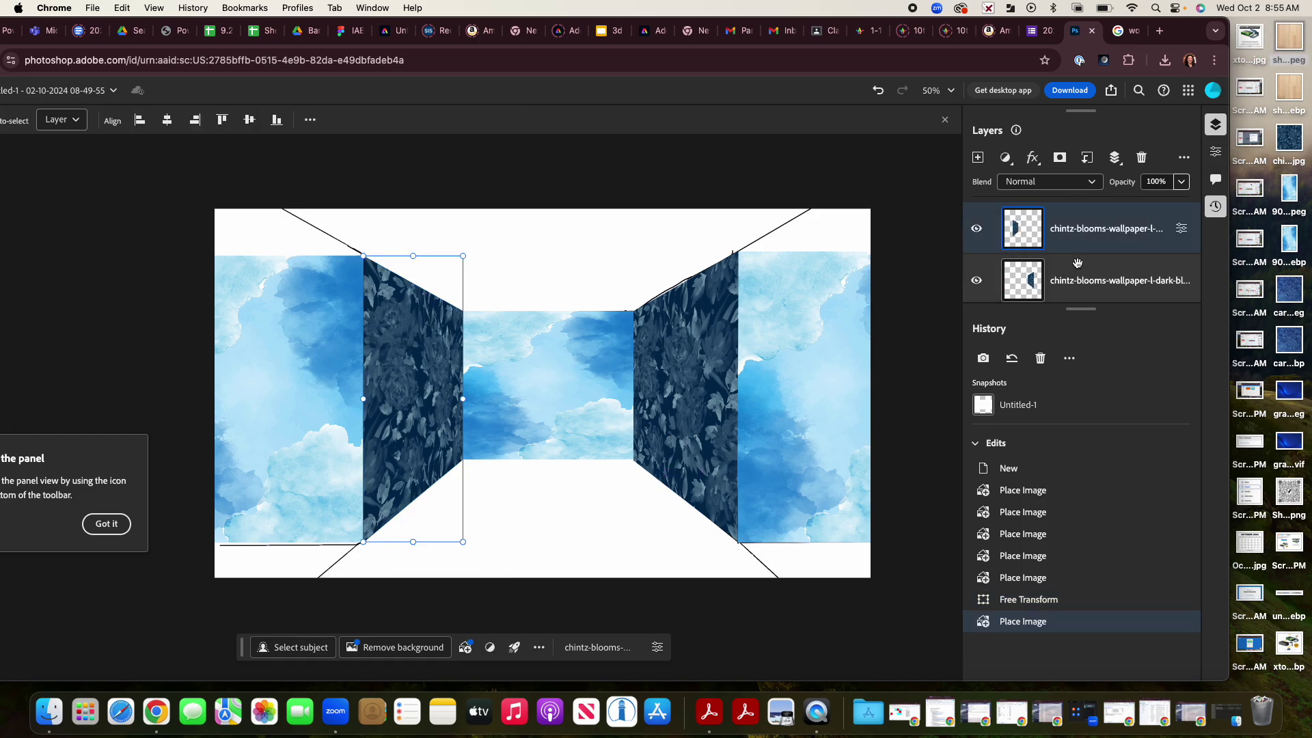
Step: Place the shopping JPEG wood image directly below the back wall and size it to about 499 by 450 px
left_click_drag(1278, 60, 683, 550)
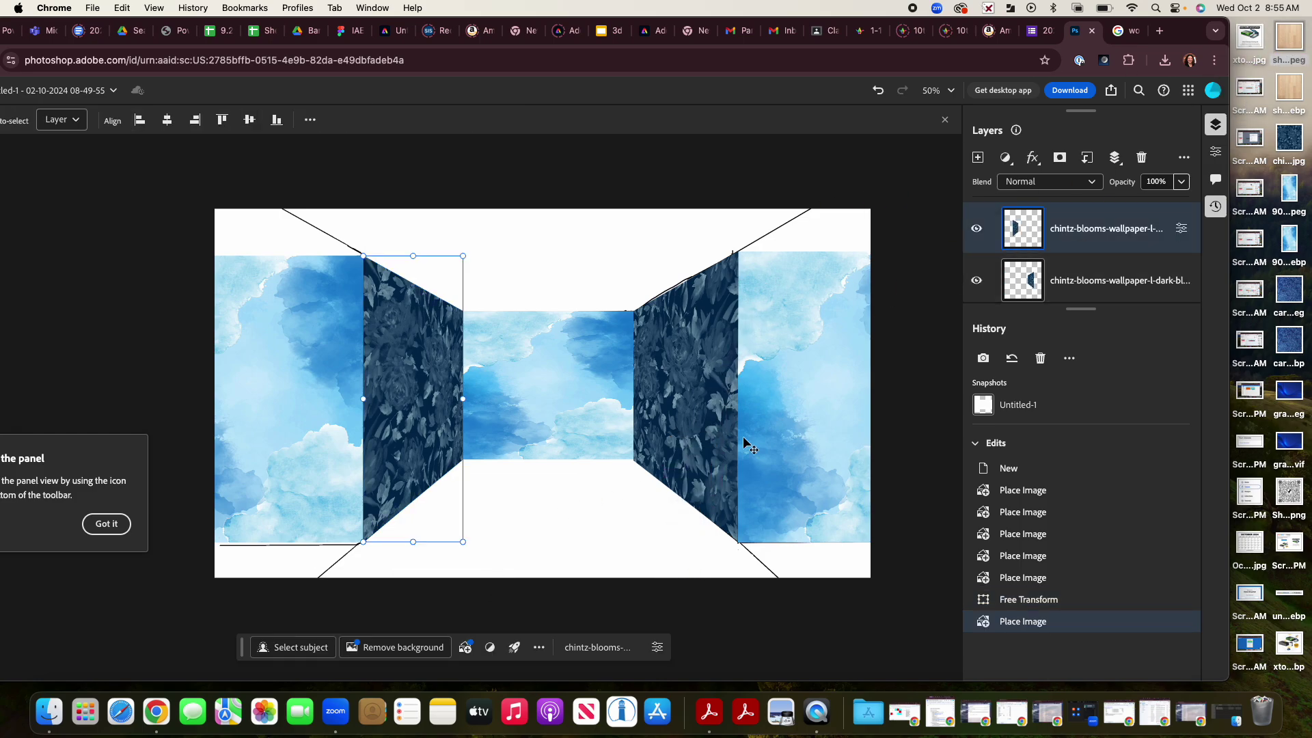
left_click_drag(1187, 37, 1269, 41)
left_click_drag(645, 372, 711, 535)
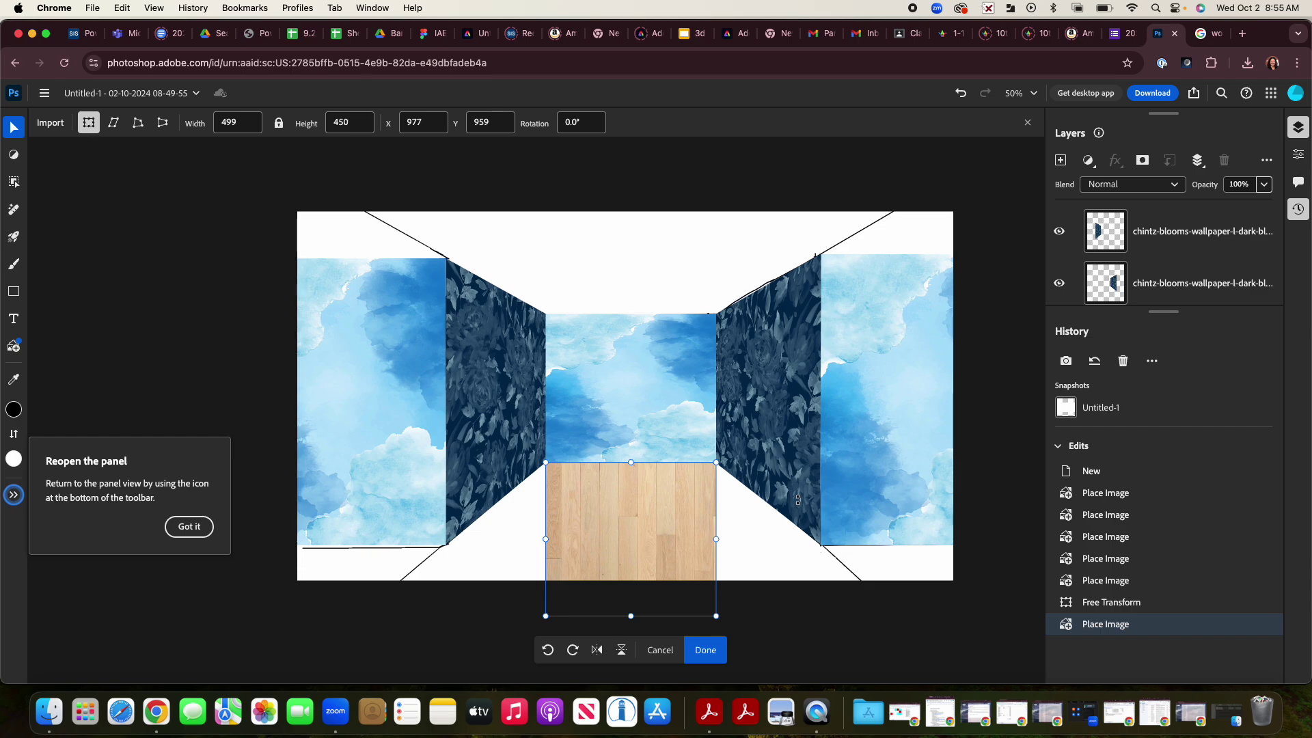
Step: Distort the wood image's lower corners outward along the floor's perspective lines to about 1539 by 421 px, and apply the placement
key("super+minus")
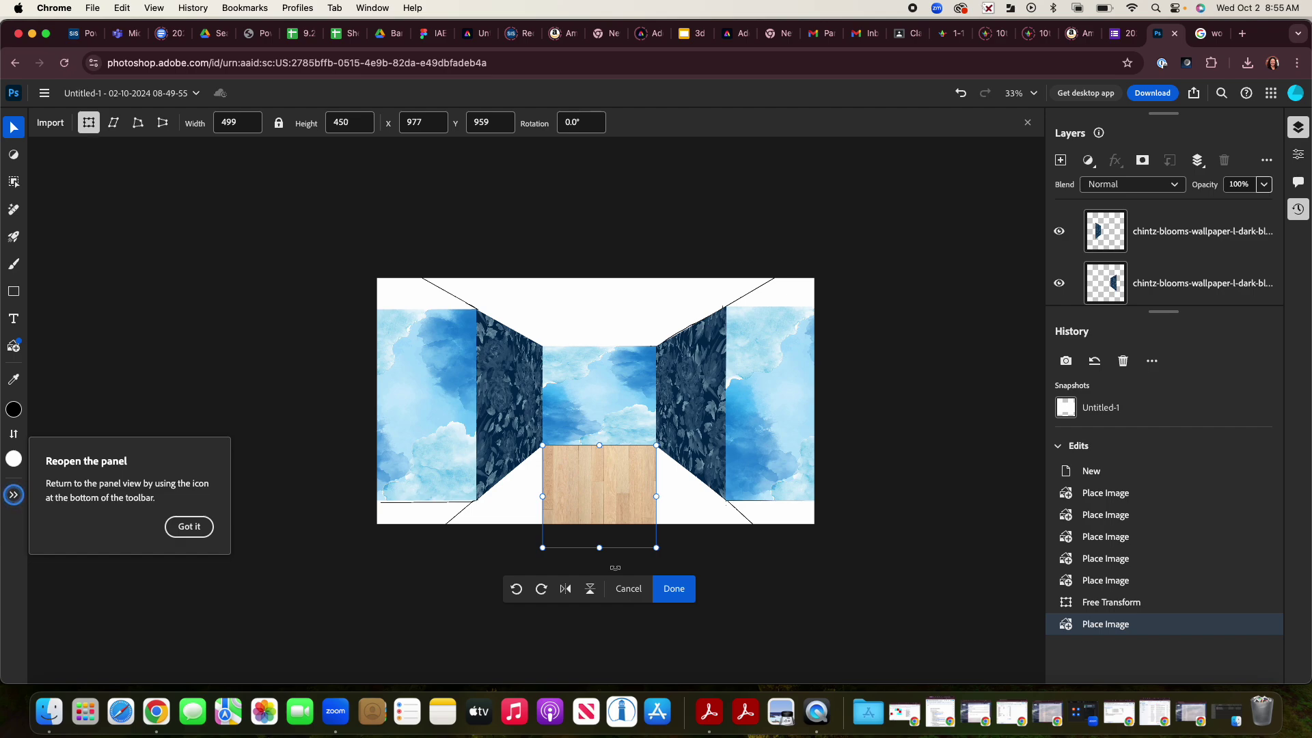
left_click(137, 122)
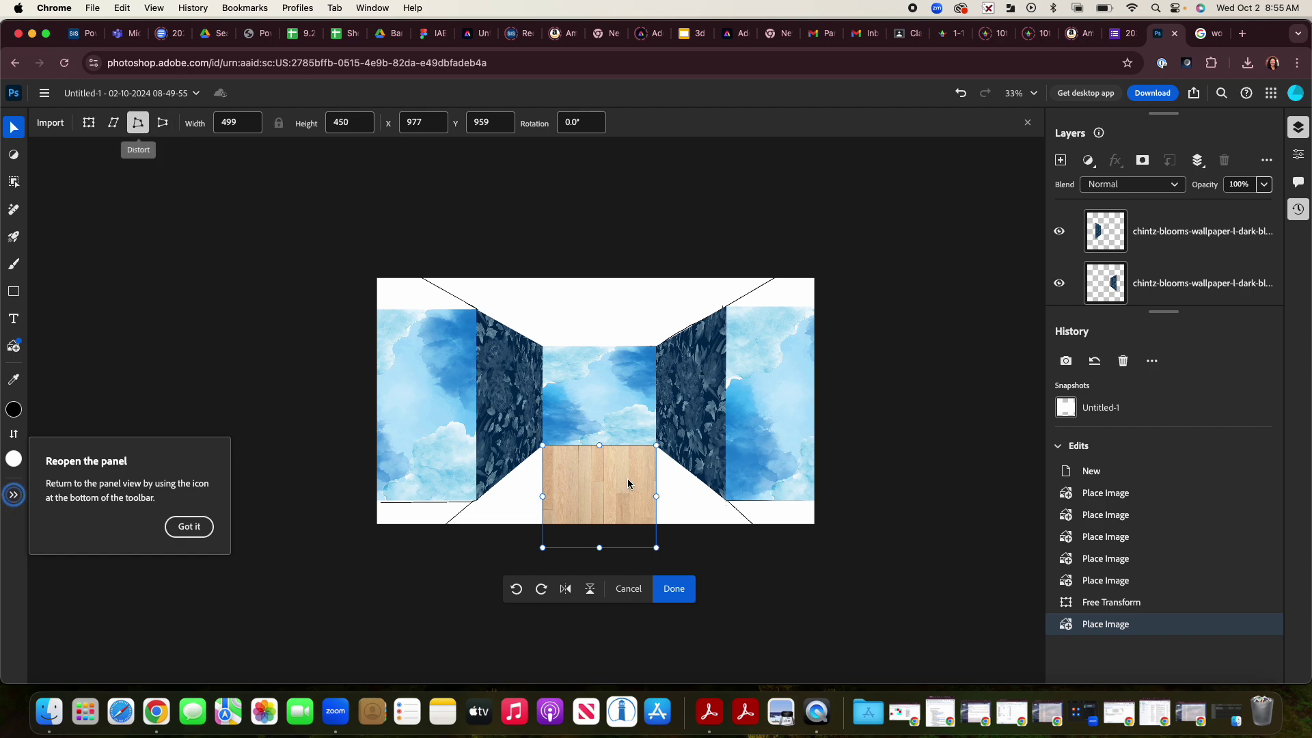
left_click_drag(656, 547, 776, 545)
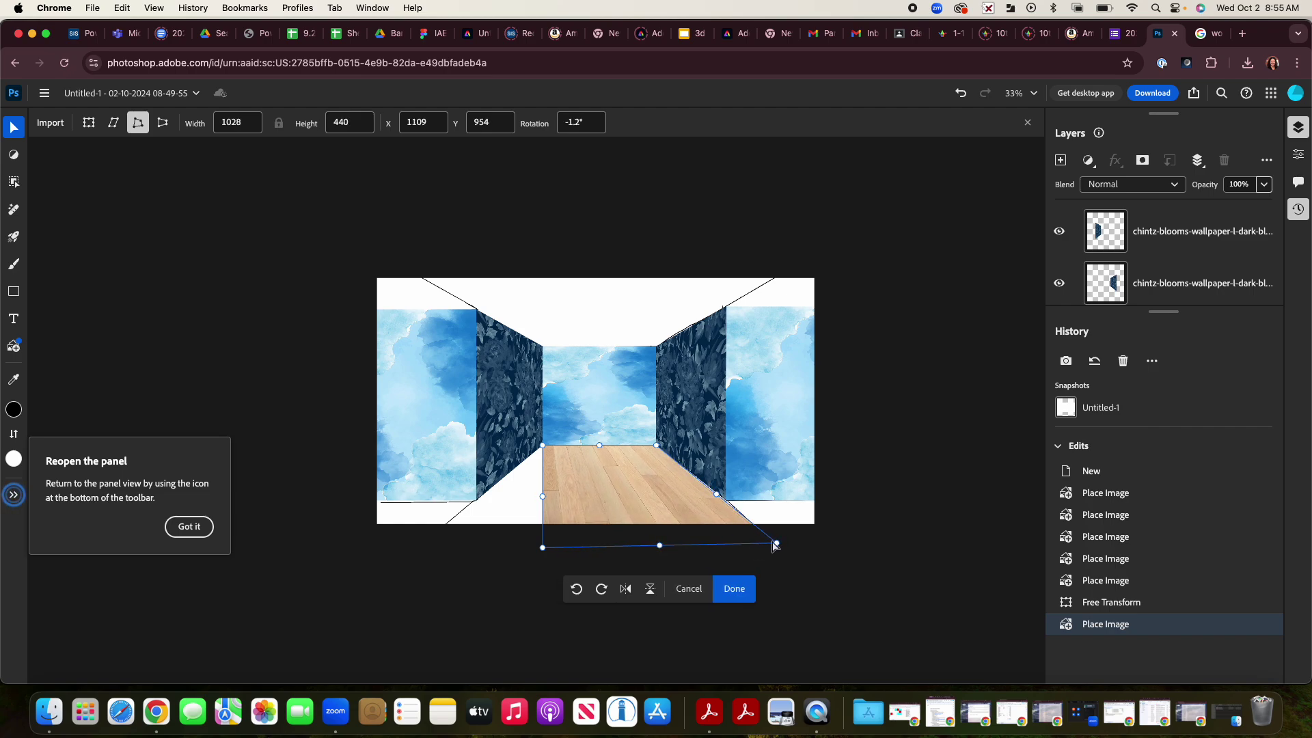
left_click_drag(543, 552, 448, 538)
left_click_drag(439, 539, 425, 546)
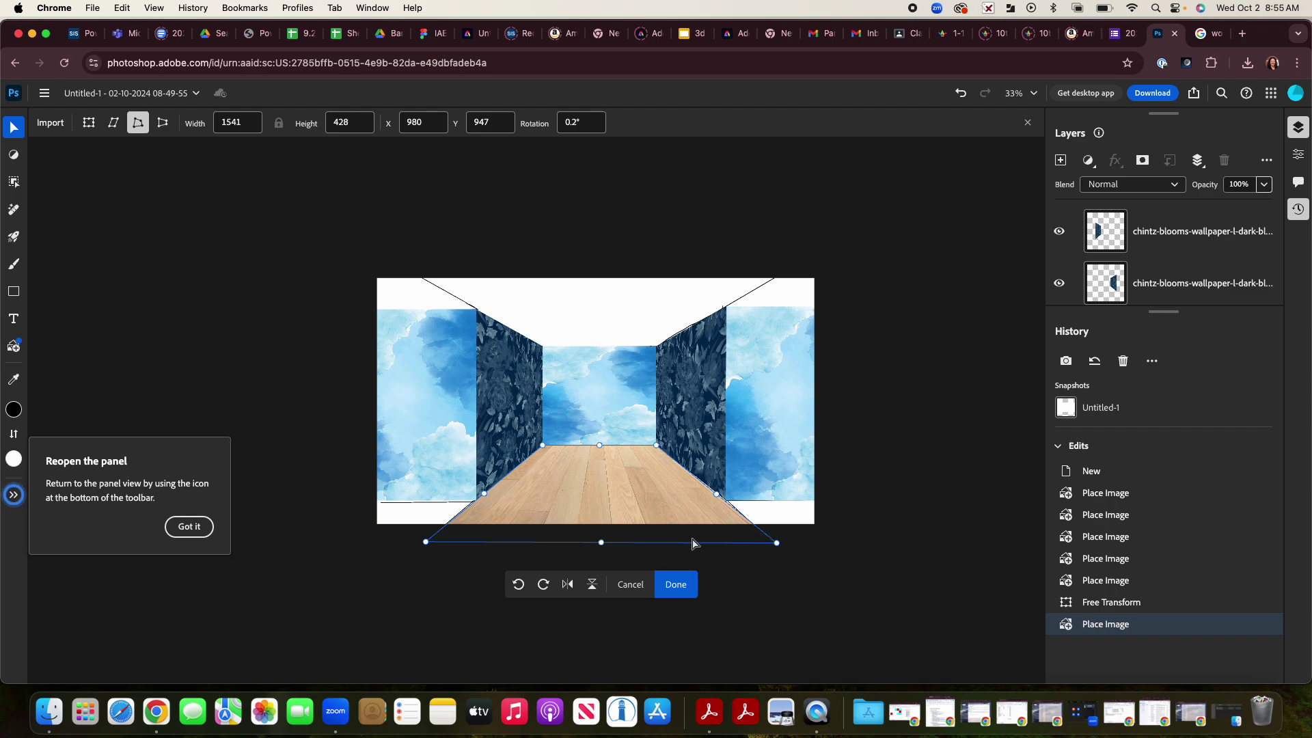
left_click_drag(778, 545, 778, 543)
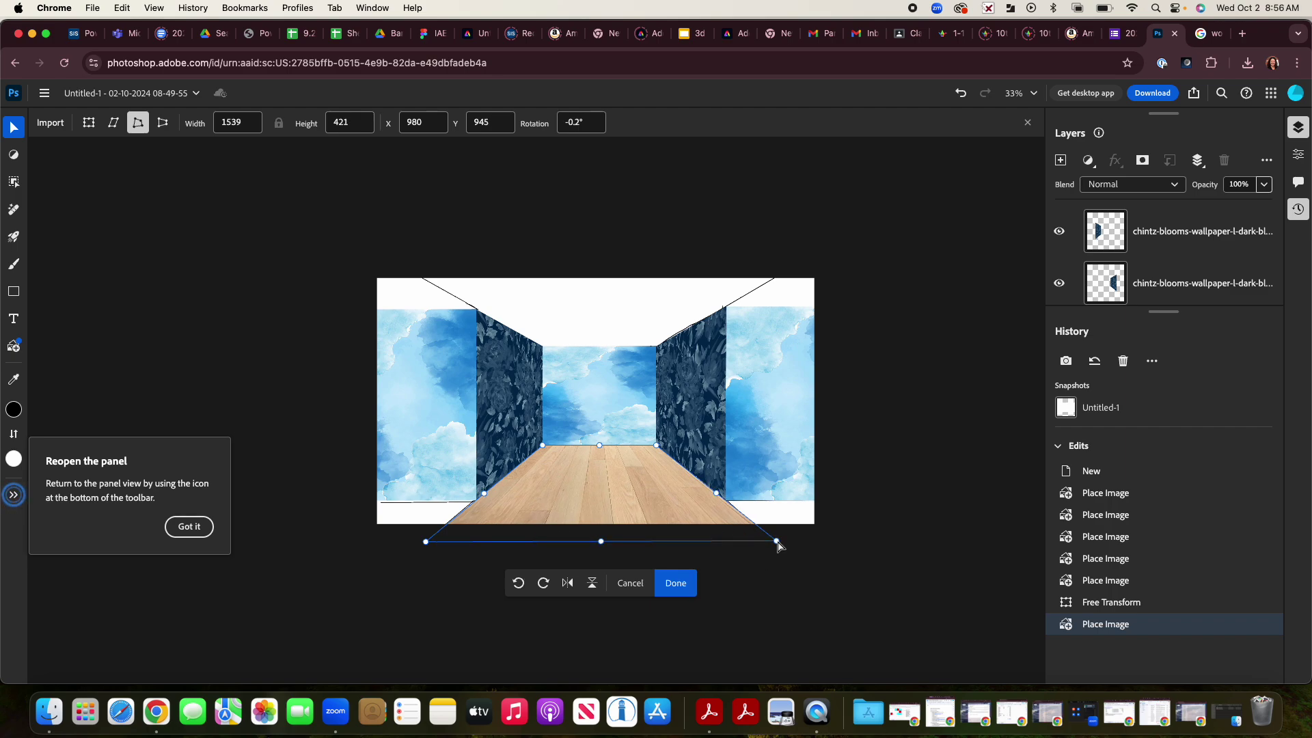
left_click(691, 581)
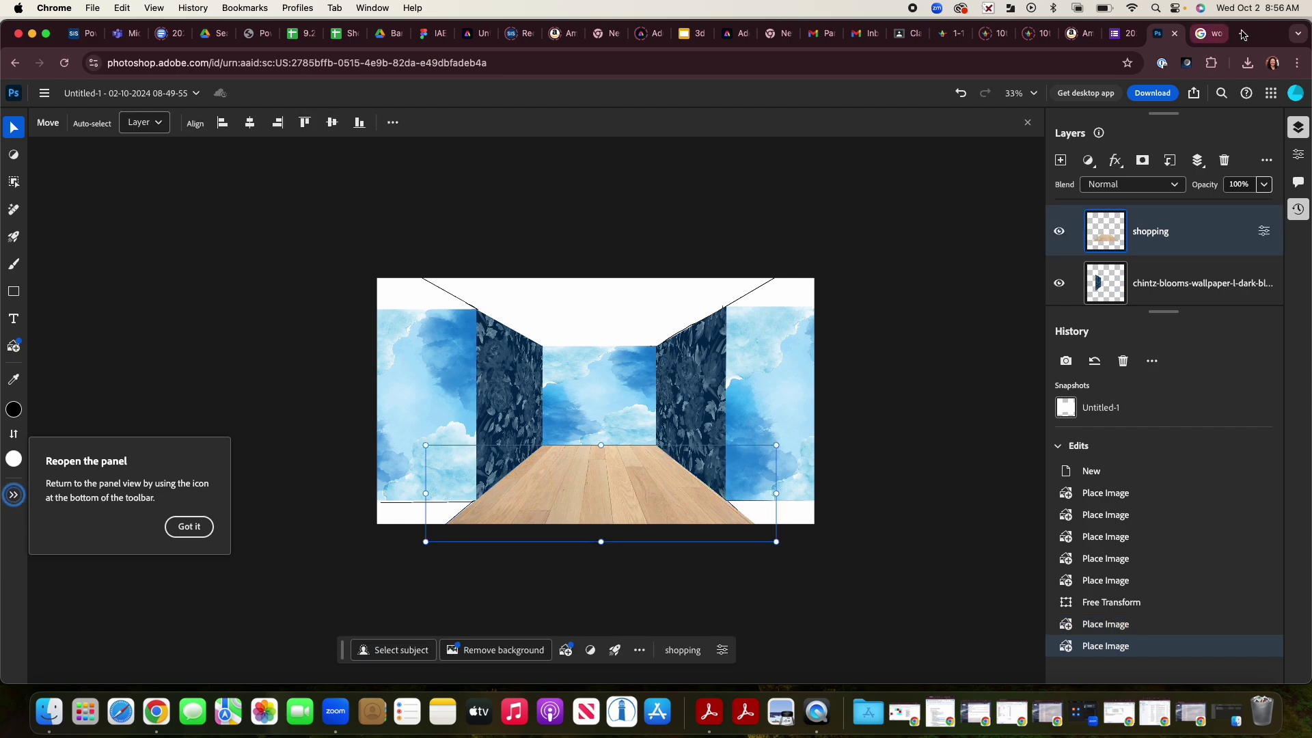
Step: Place a second 450 by 450 px copy of the wood image under the right front cloud panel
left_click_drag(1263, 32, 1171, 30)
left_click_drag(1283, 40, 717, 538)
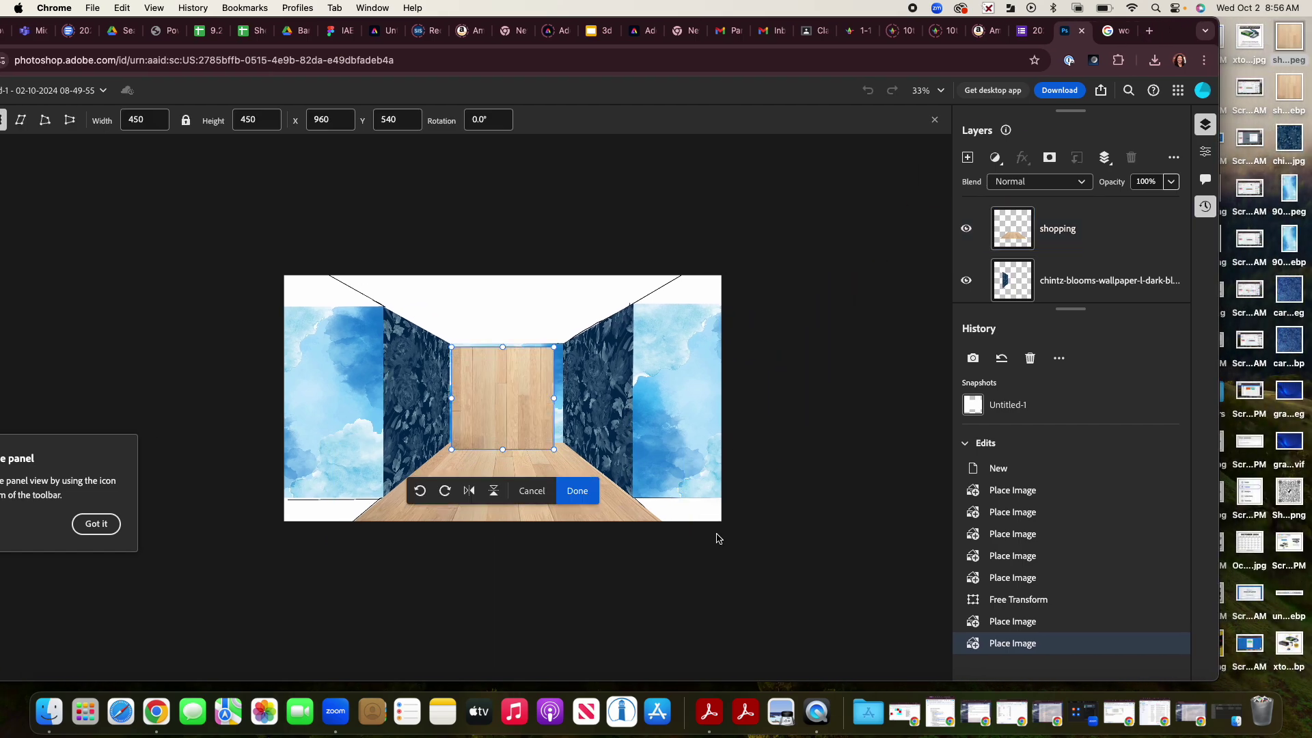
left_click_drag(532, 400, 716, 556)
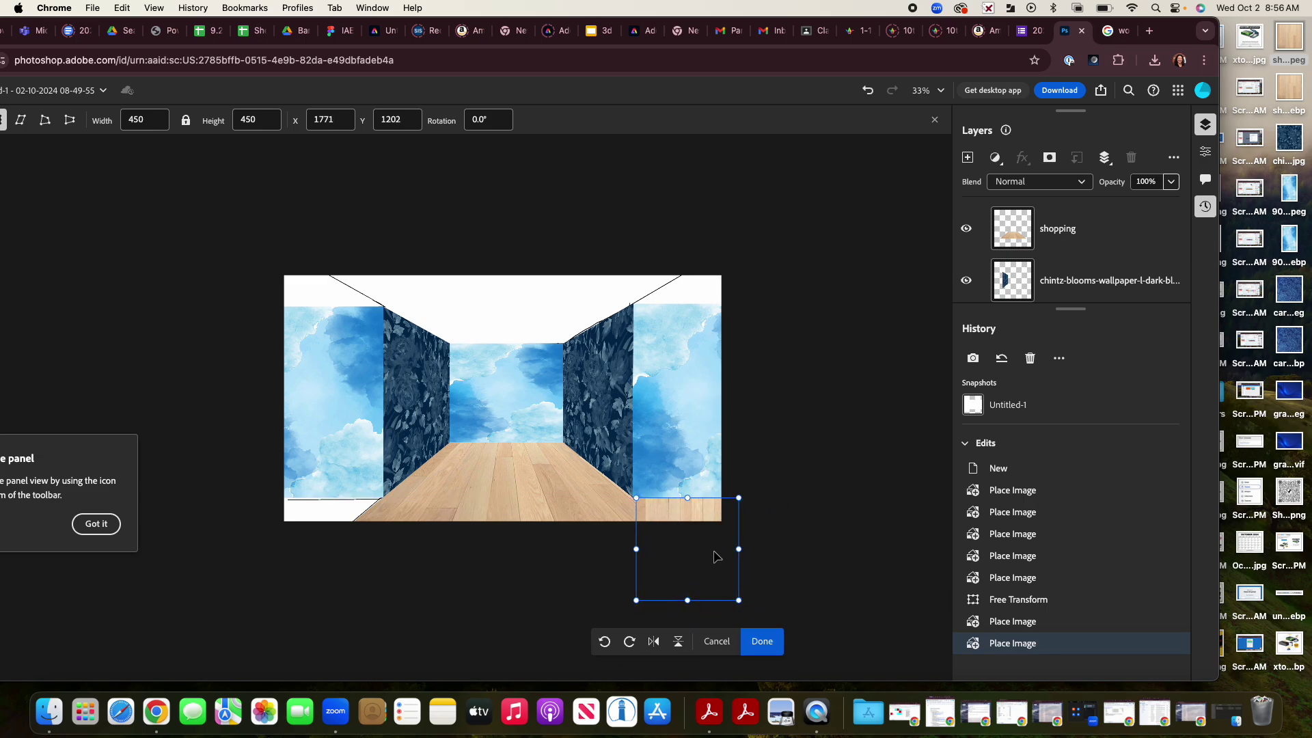
left_click_drag(1178, 44, 1267, 46)
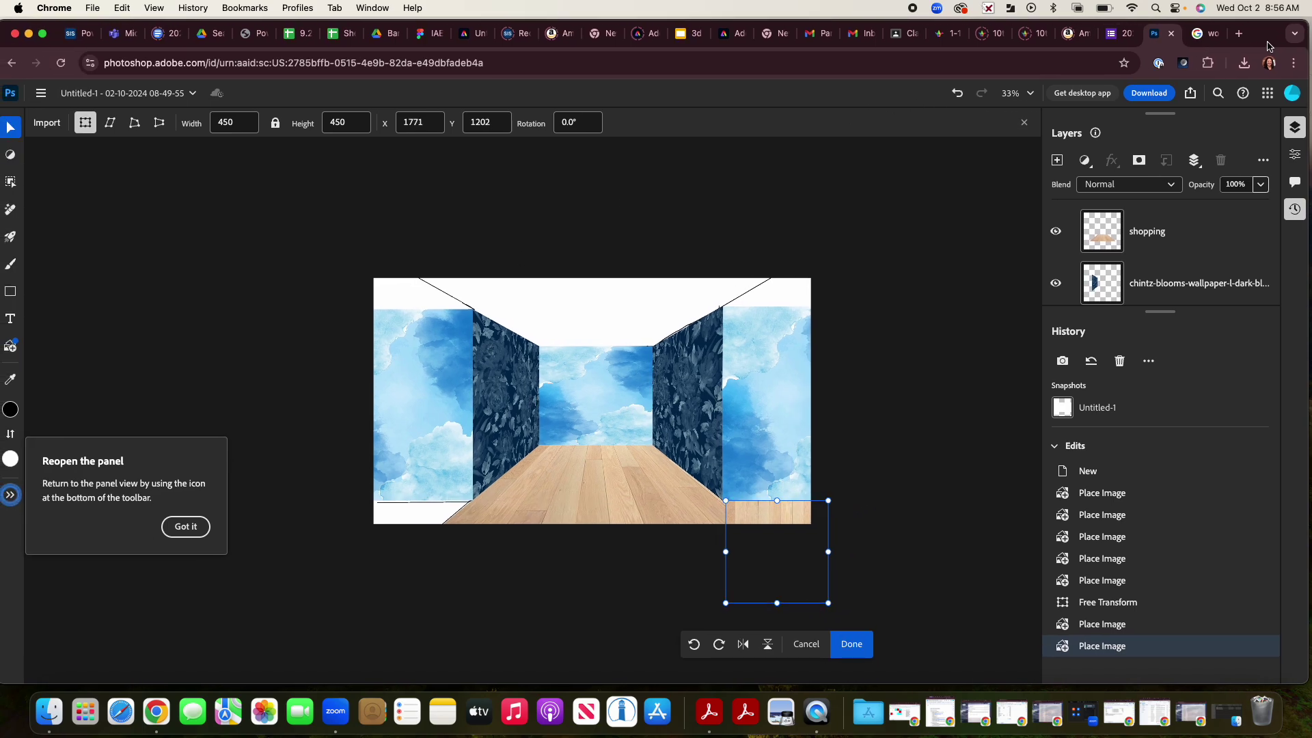
Step: Distort the second wood image's lower corners outward and align its upper inner corner with the right wall's base
left_click(135, 122)
left_click_drag(828, 603, 1029, 603)
left_click_drag(726, 605, 832, 602)
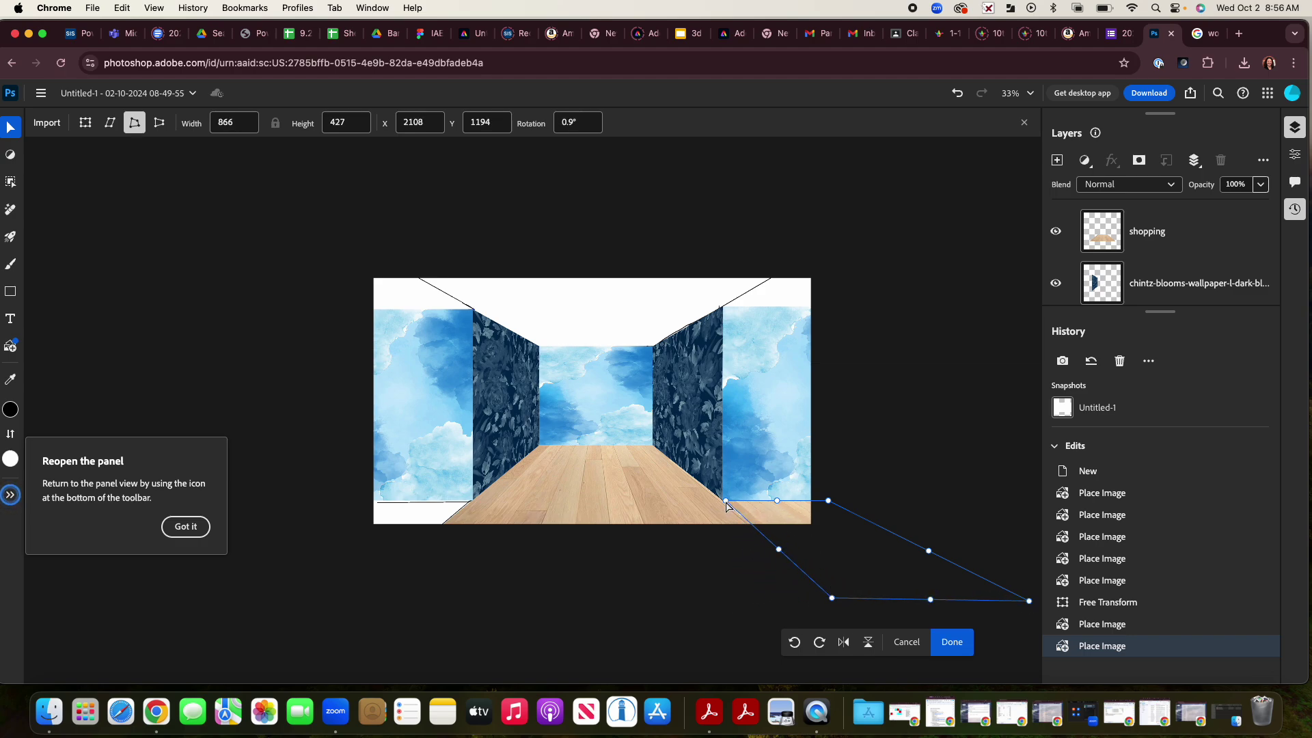
left_click_drag(725, 501, 723, 502)
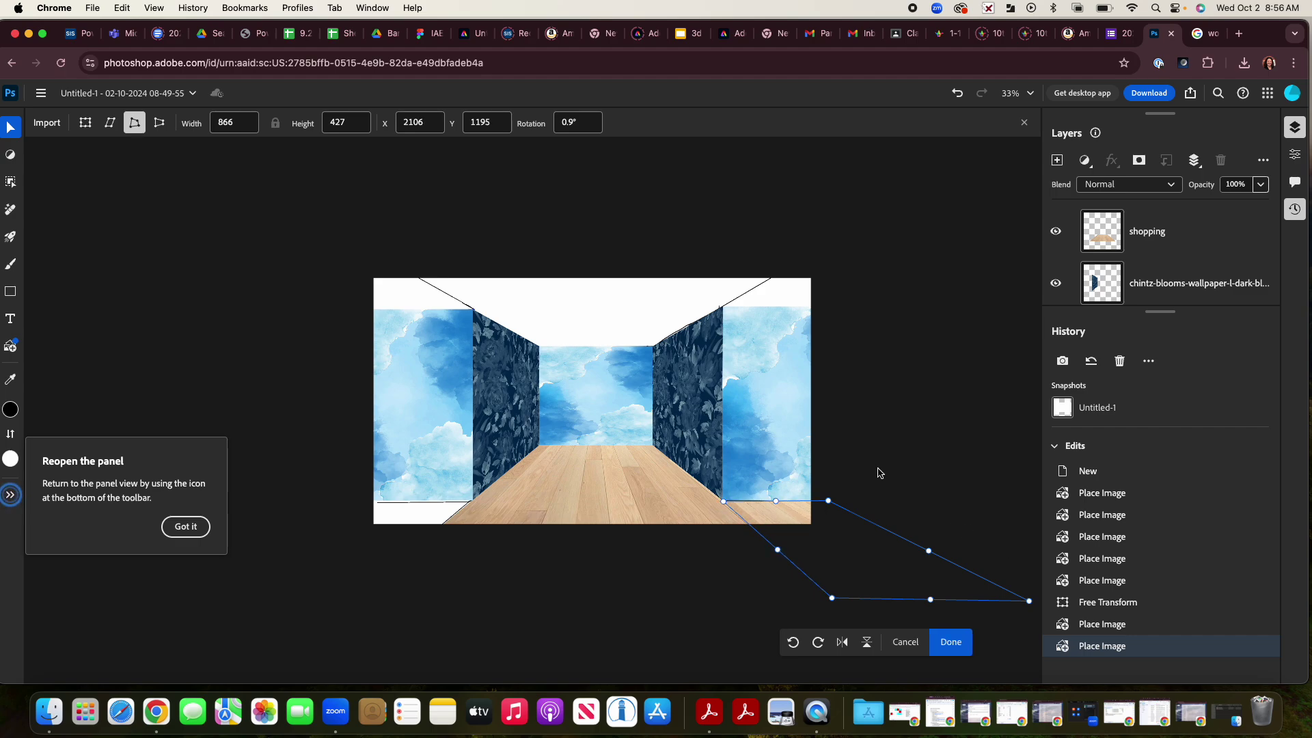
Step: Stretch the second wood image's outer corners past the canvas, adjust its lower inner corner to about 1339 by 411 px overall, and apply
scroll(879, 473, "down", 5)
scroll(879, 472, "right", 5)
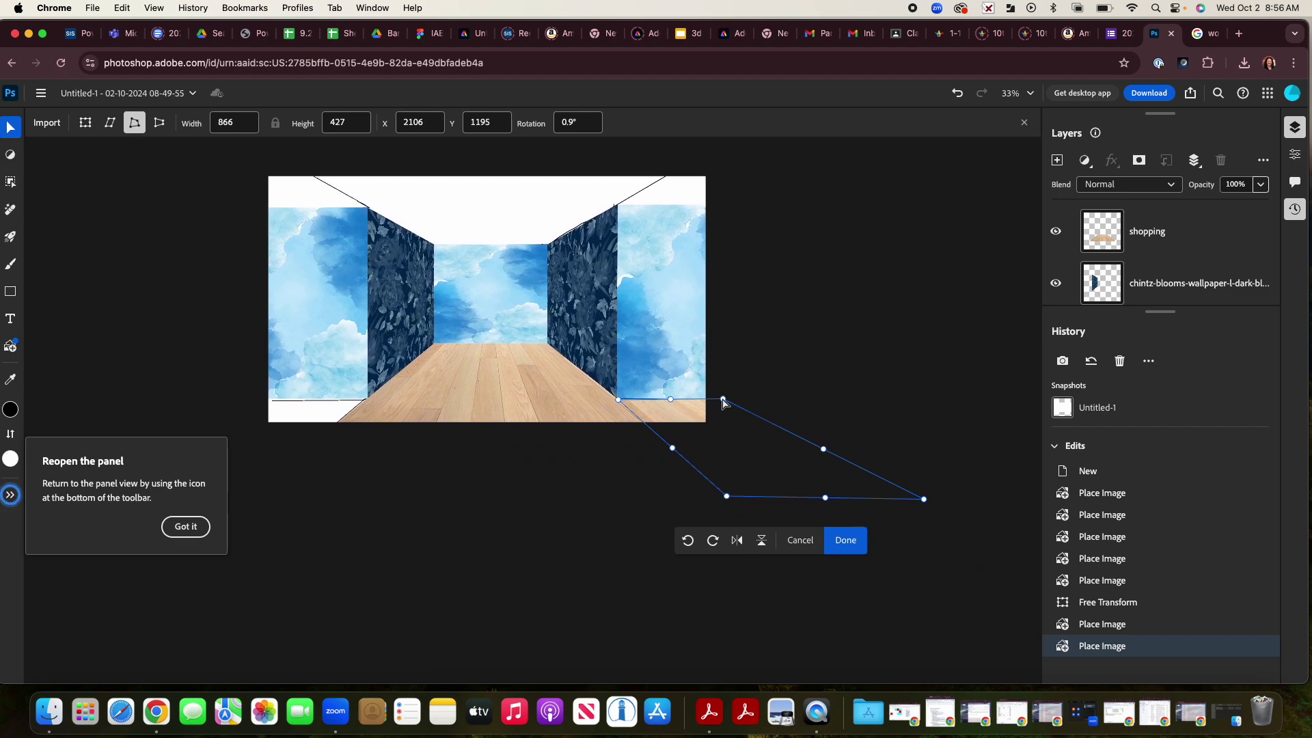
left_click_drag(723, 401, 861, 402)
left_click_drag(924, 501, 1050, 500)
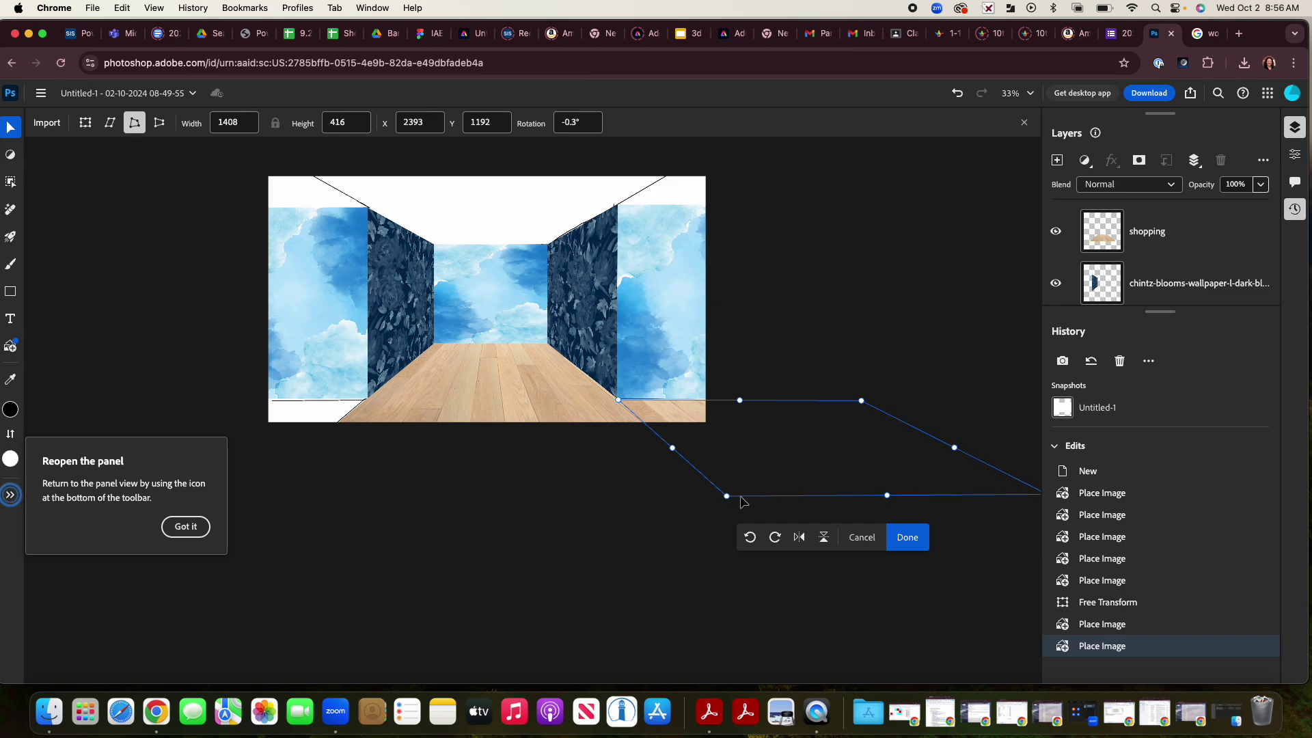
left_click_drag(728, 499, 745, 500)
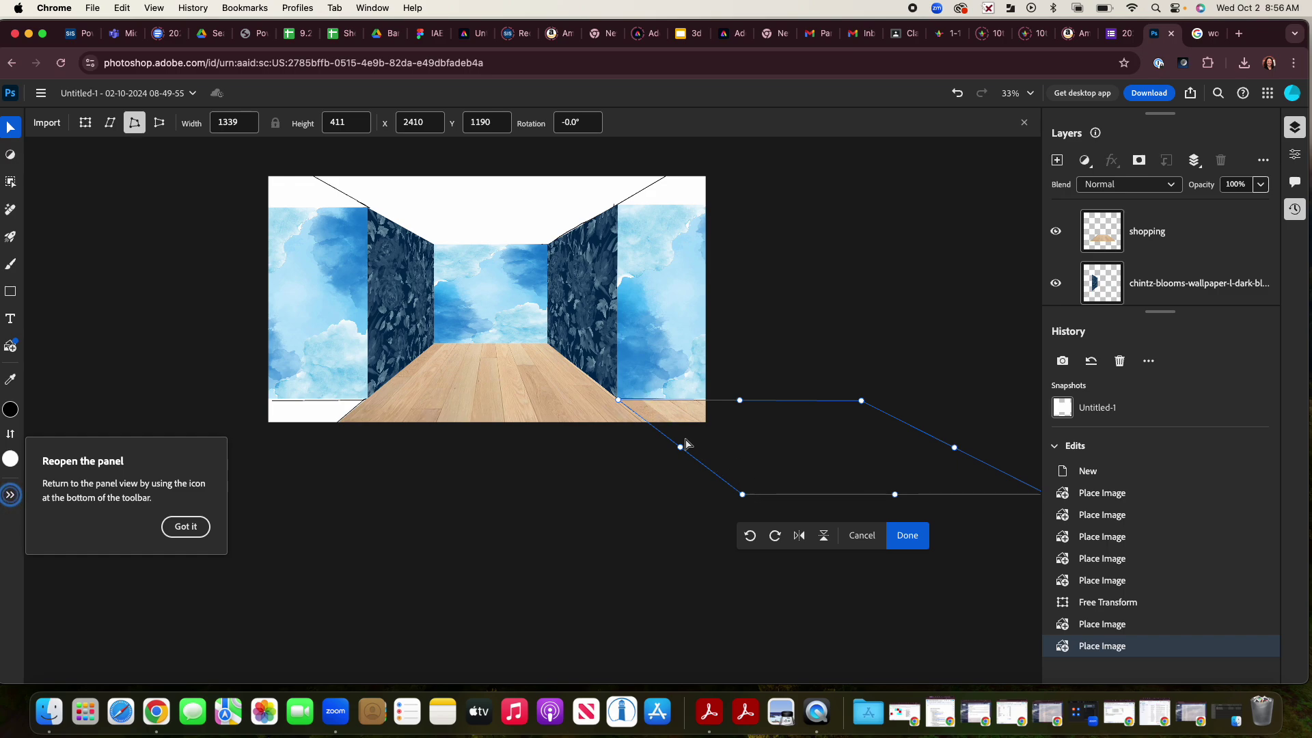
left_click(907, 536)
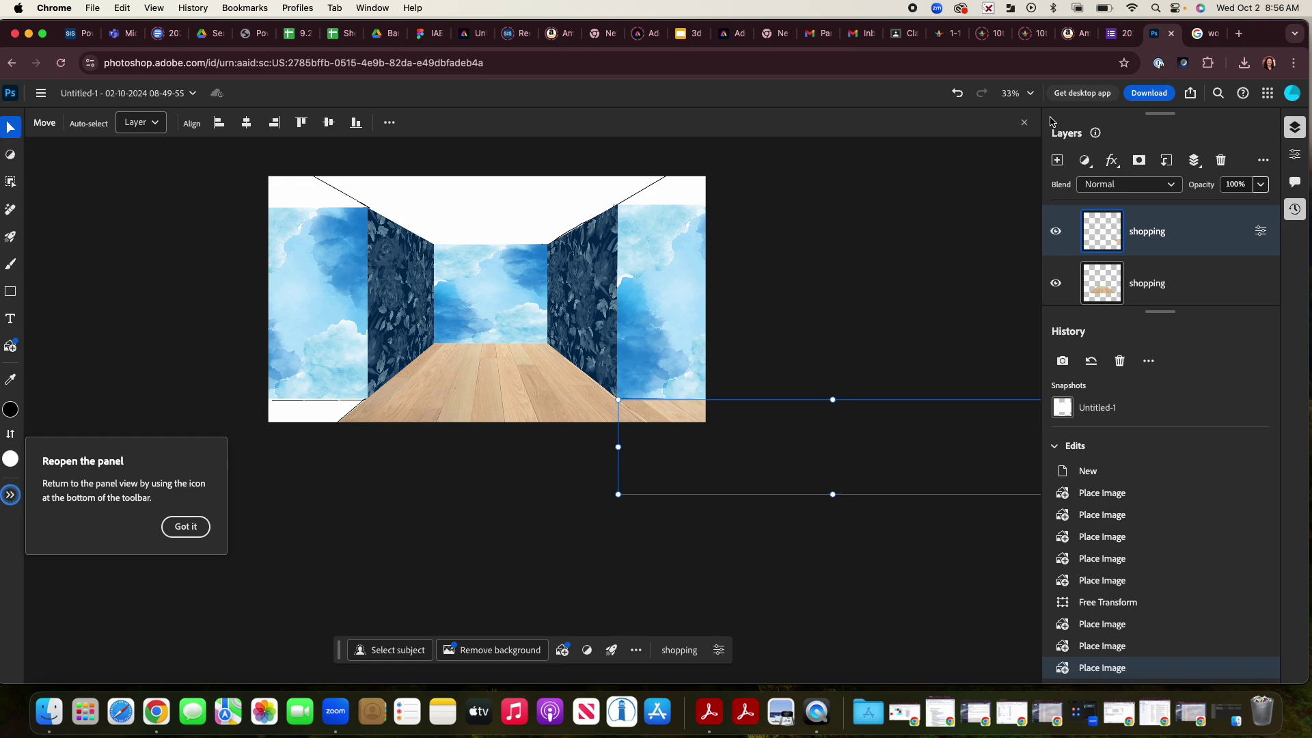
Step: Place a third wood image under the left front cloud panel and stretch it outward to about 1415 by 450 px
left_click_drag(1254, 36, 1283, 100)
left_click_drag(1291, 45, 302, 485)
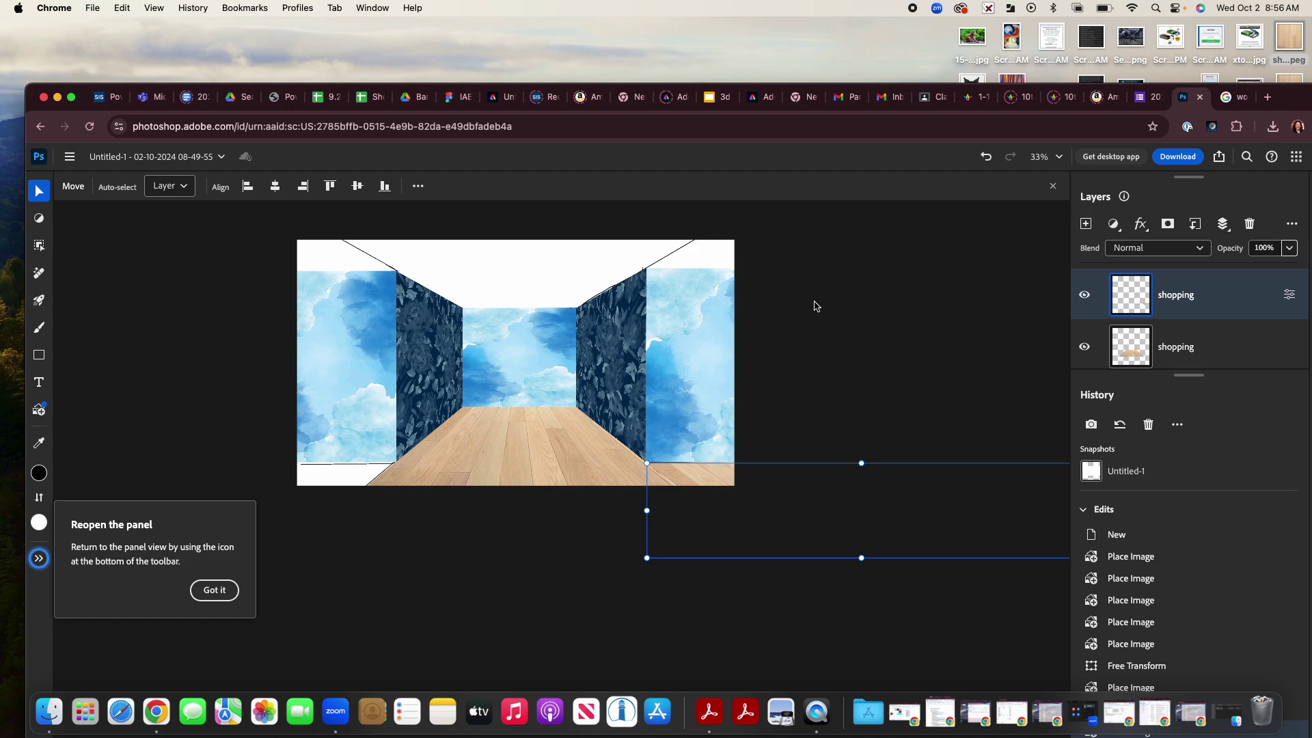
left_click_drag(1292, 93, 1311, 15)
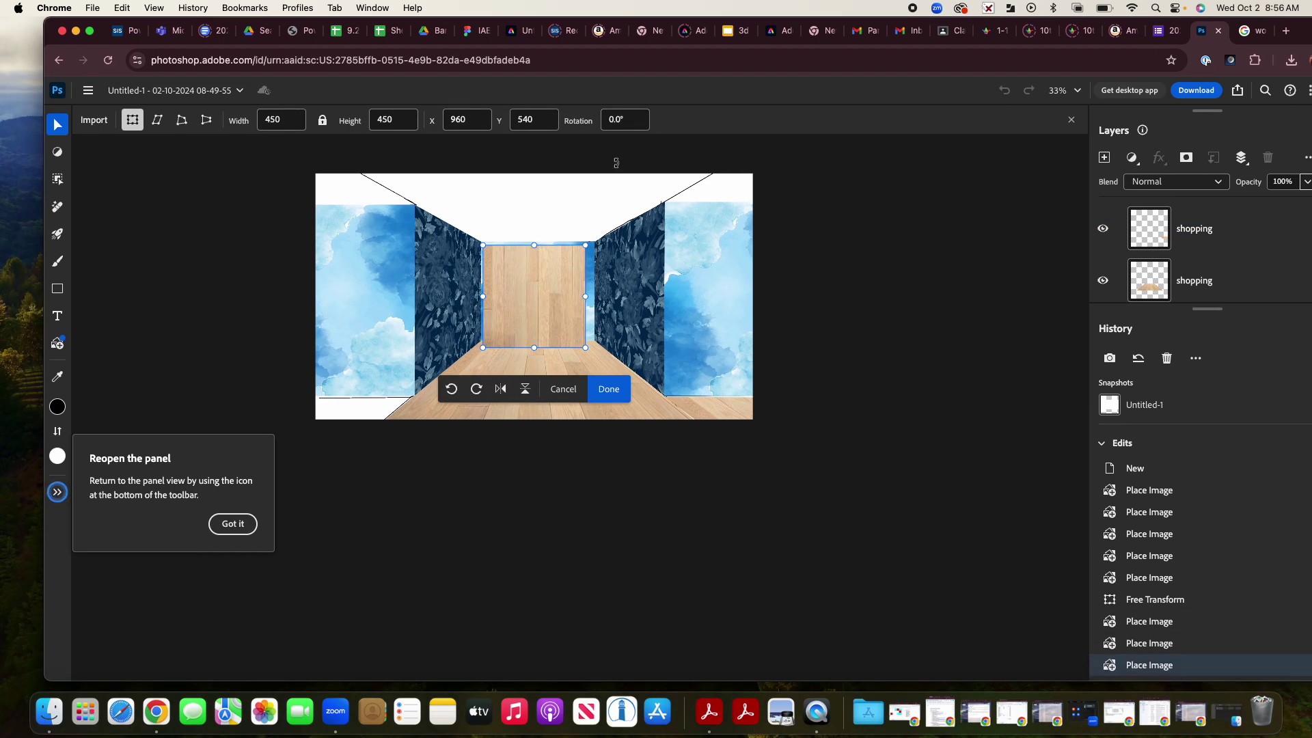
left_click_drag(552, 279, 409, 448)
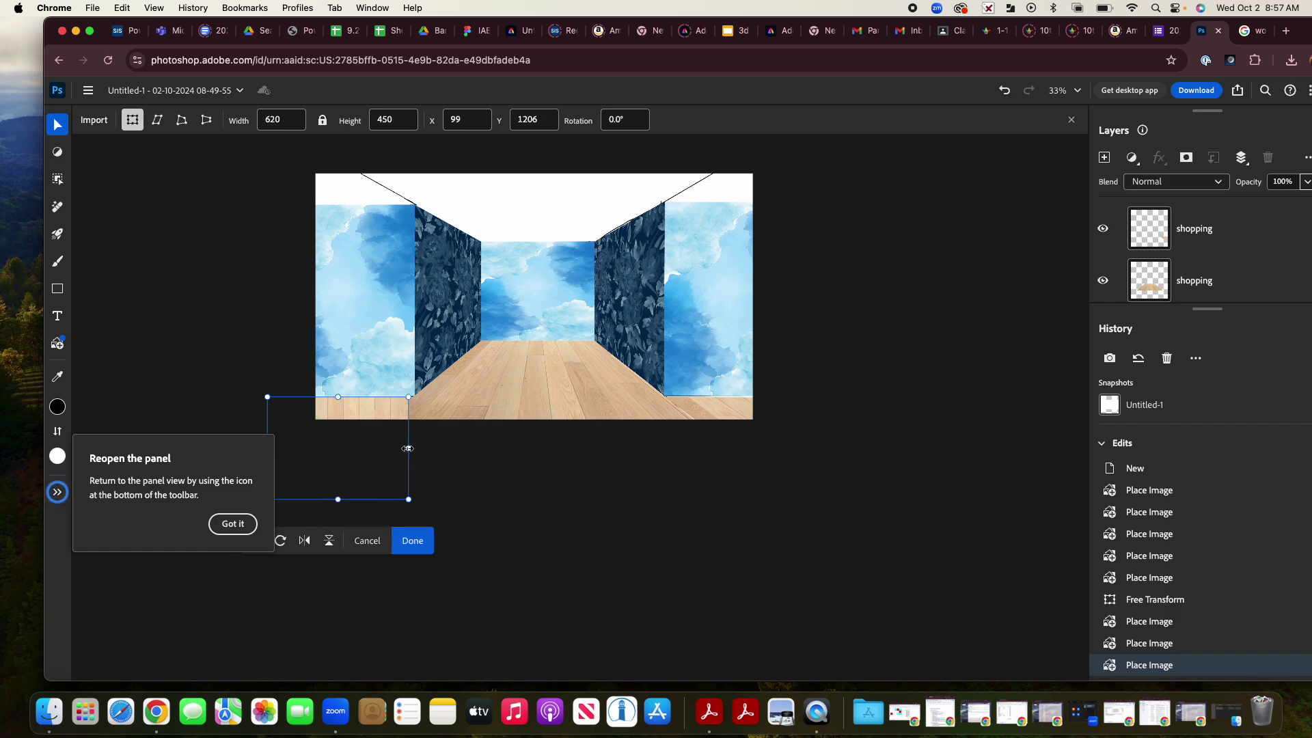
left_click(232, 524)
left_click_drag(270, 453, 88, 423)
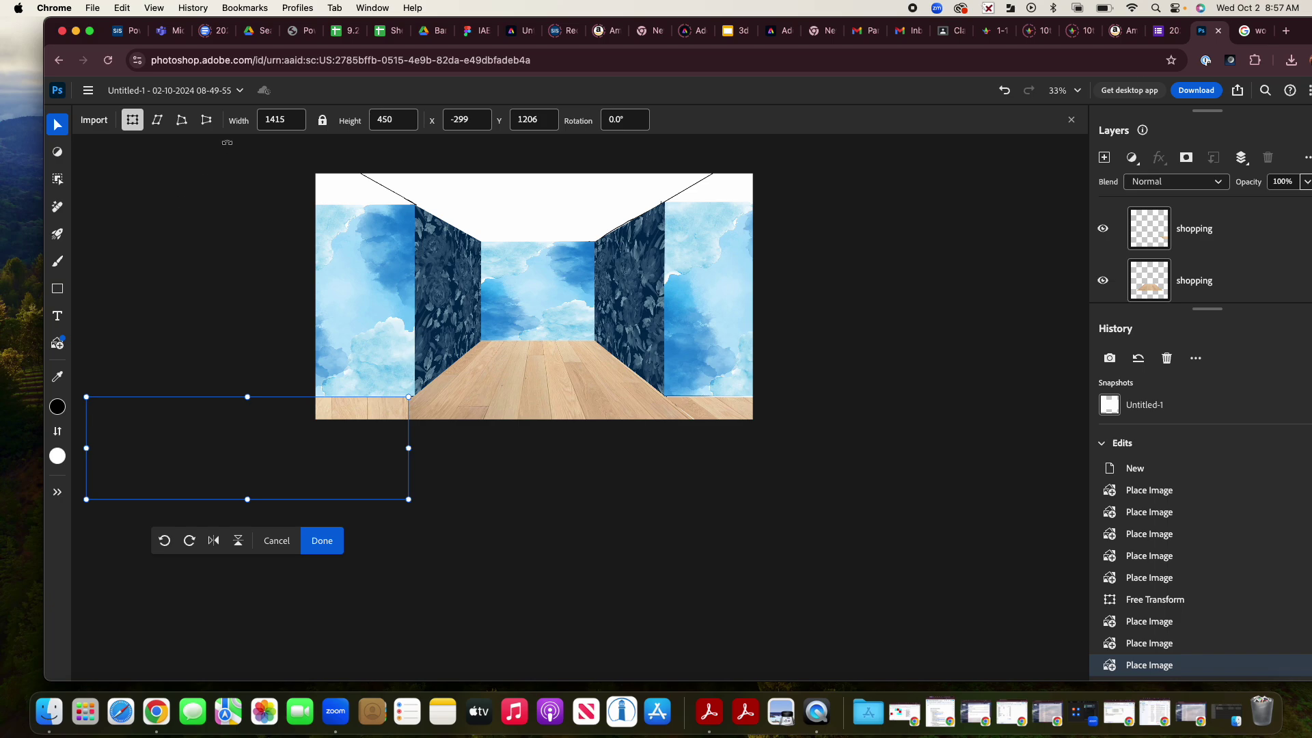
Step: Distort the third wood image's lower corners inward under the left wall and outward past the canvas, about 1767 by 425 px overall, and apply
left_click(181, 120)
left_click_drag(409, 500, 289, 497)
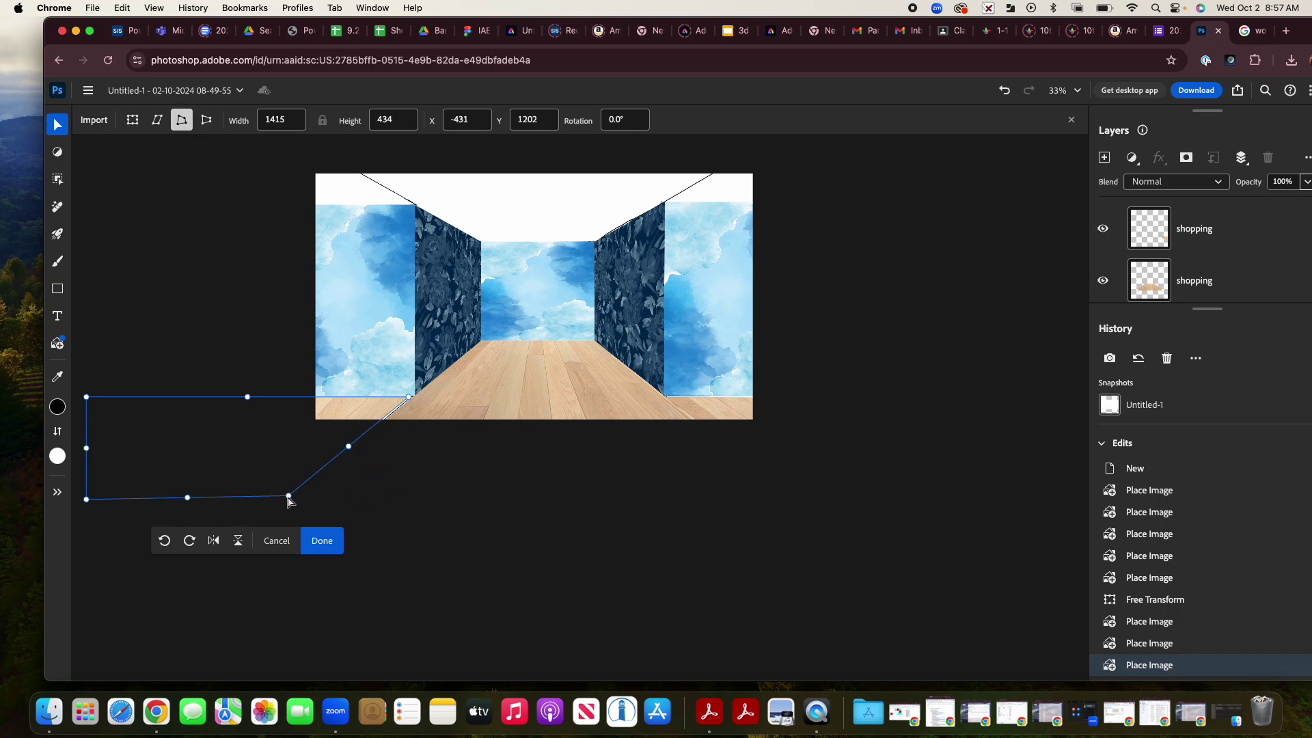
left_click_drag(380, 412, 384, 411)
scroll(509, 480, "left", 5)
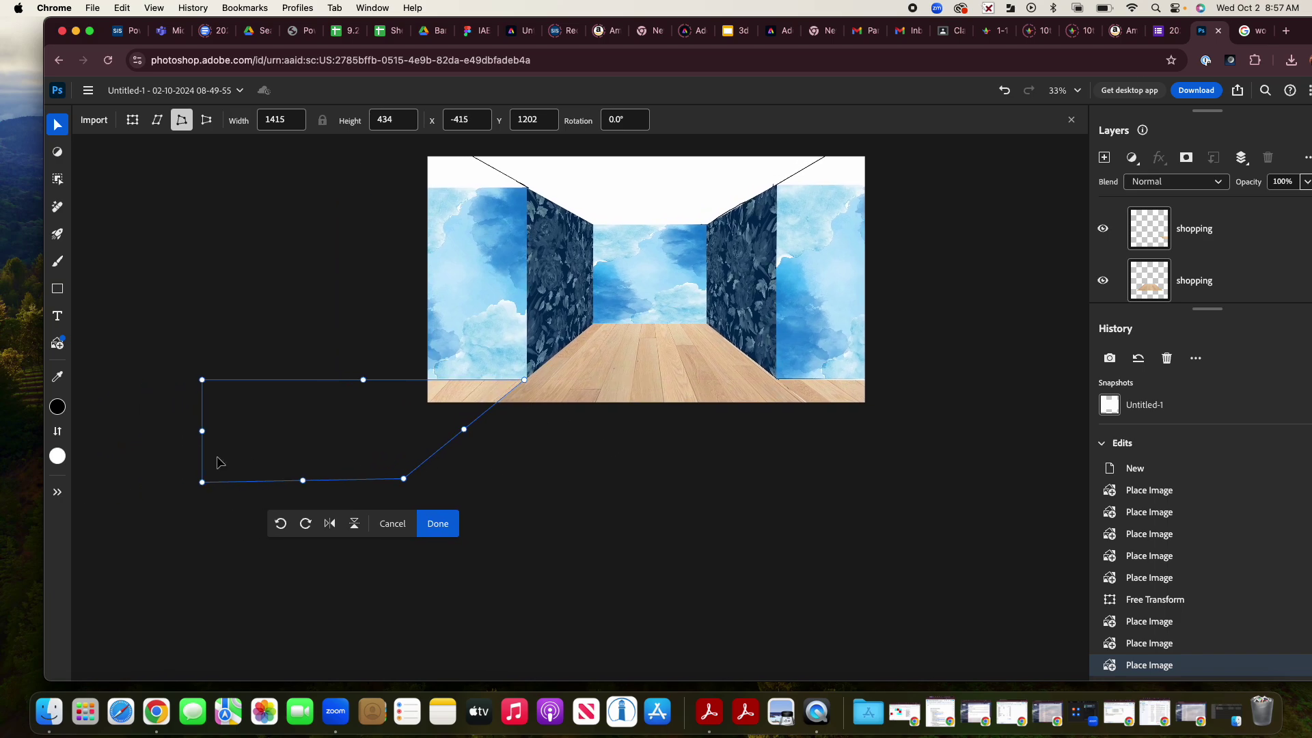
left_click_drag(193, 485, 1, 477)
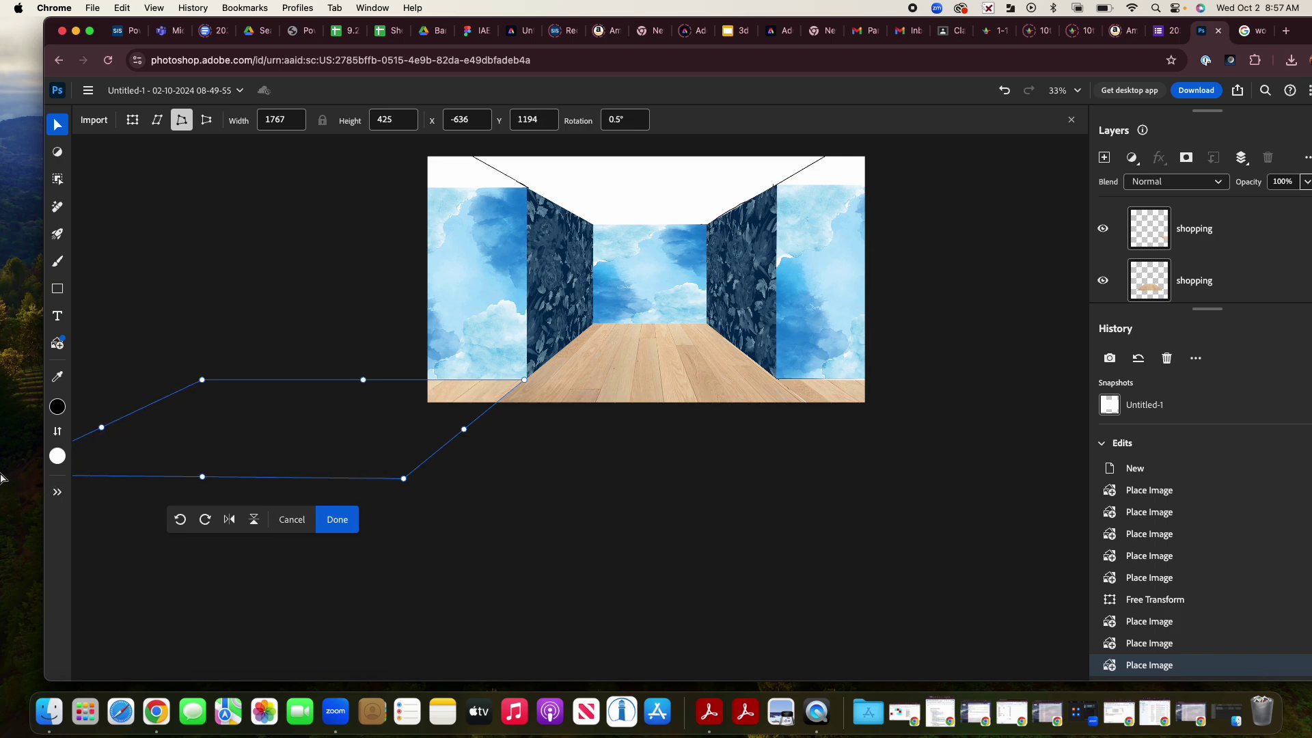
left_click(341, 521)
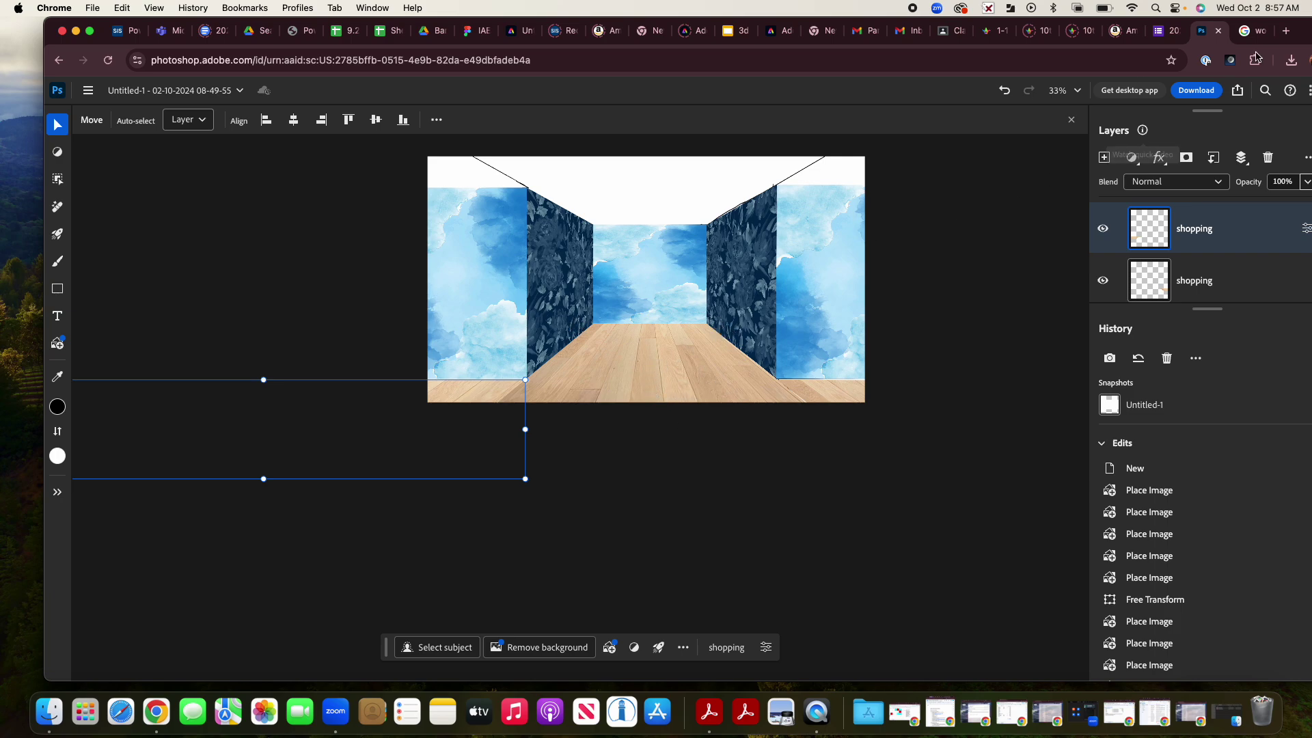
Step: Switch to the wood floor search results in Google, dismiss the image search box, and search for "couch"
left_click_drag(1285, 31, 1211, 41)
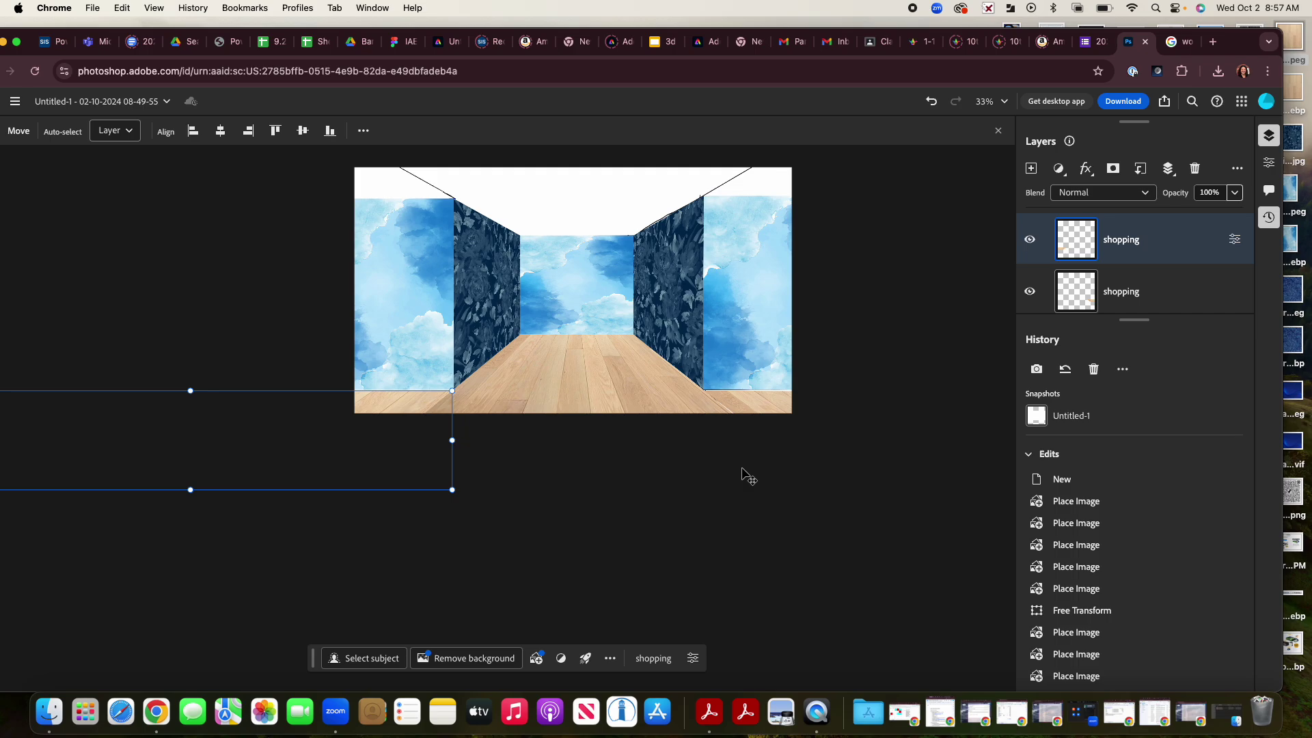
left_click(1179, 42)
left_click_drag(1227, 47, 1309, 61)
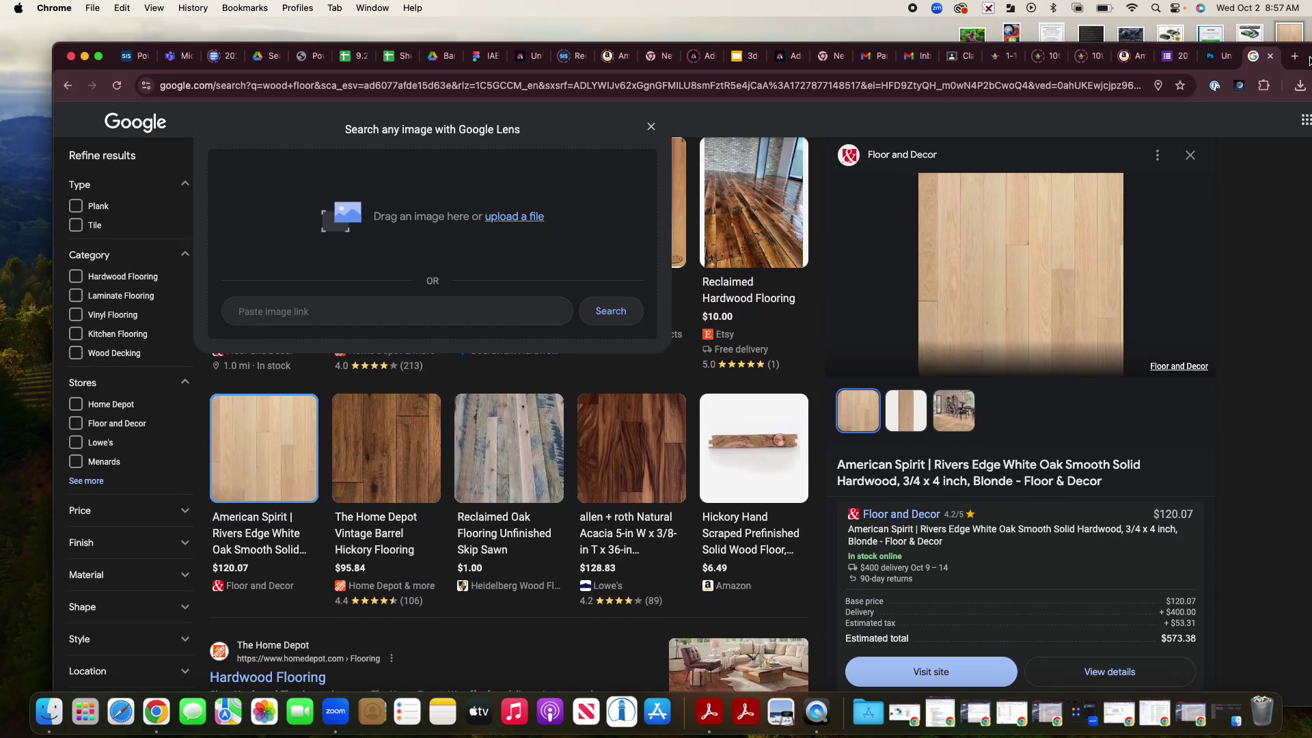
left_click(651, 127)
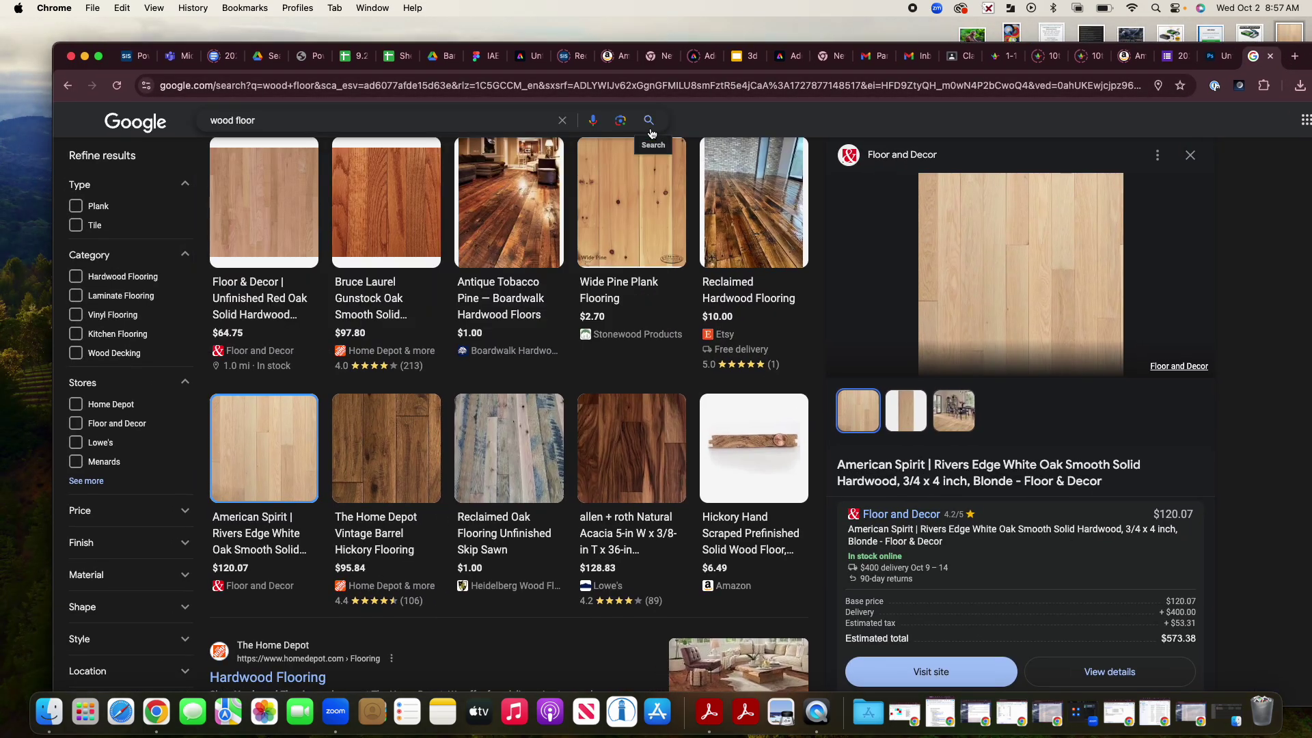
double_click(471, 122)
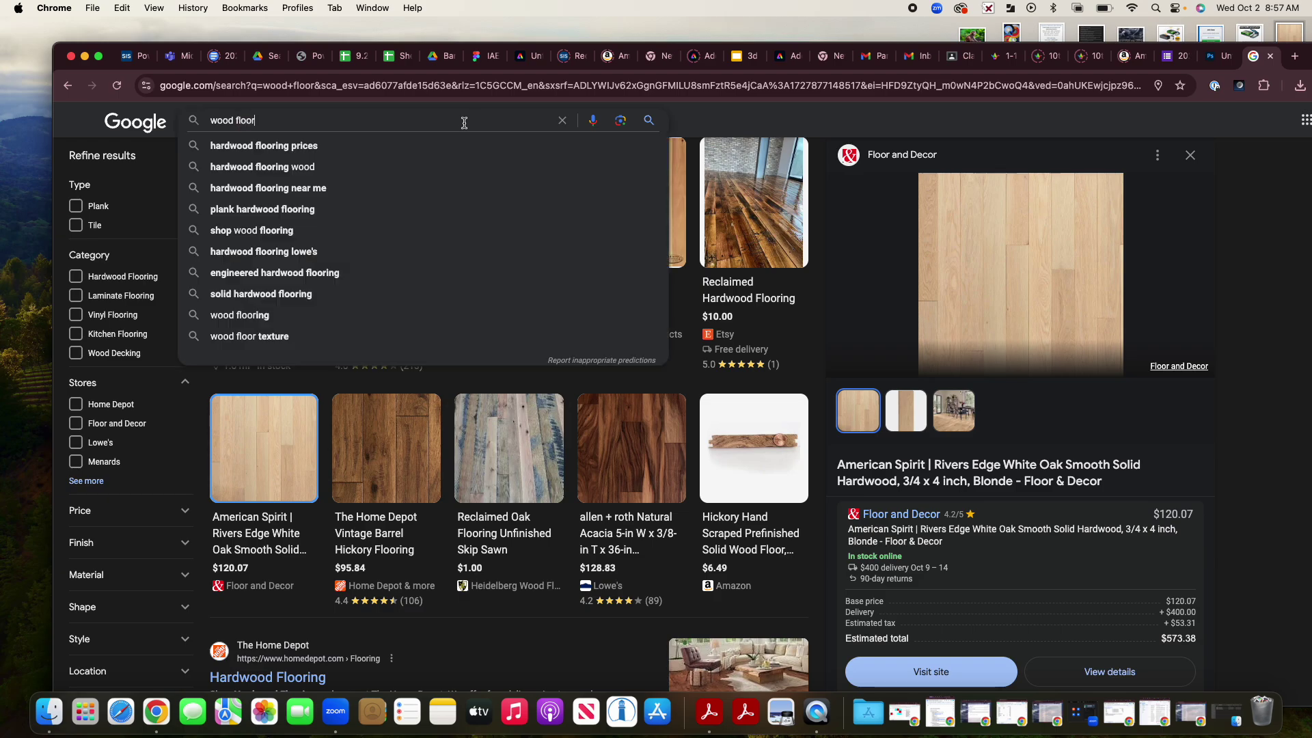
triple_click(470, 122)
type("couch")
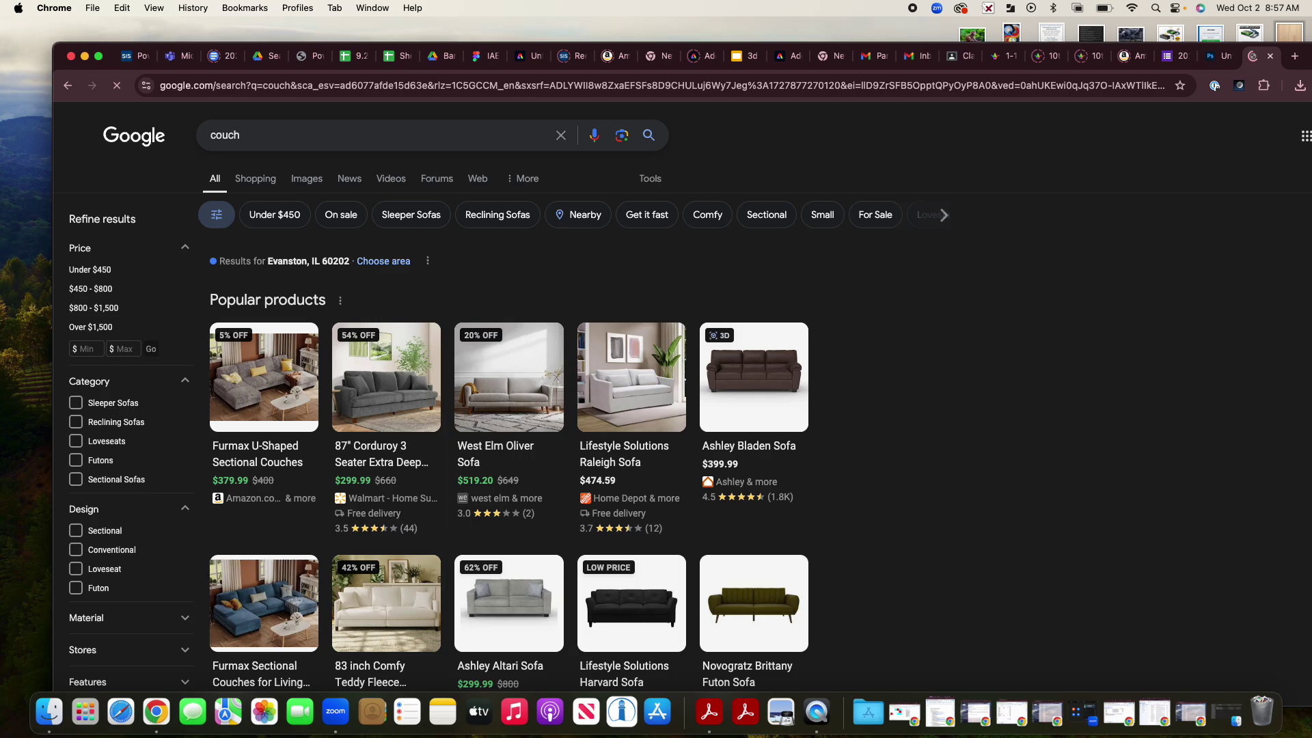
Step: Open the gray 87" Corduroy 3 Seater Extra Deep Seats Sofa result and save its product image to the desktop
mouse_move(728, 351)
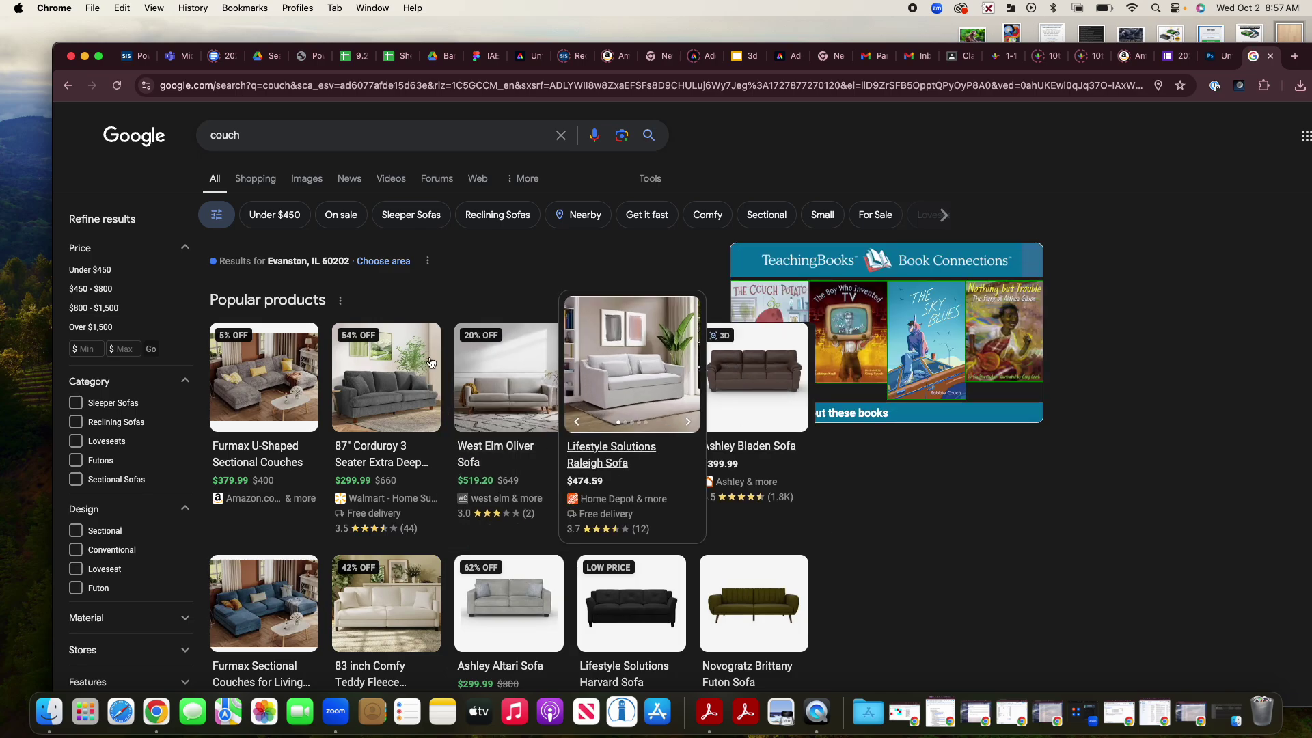
mouse_move(284, 380)
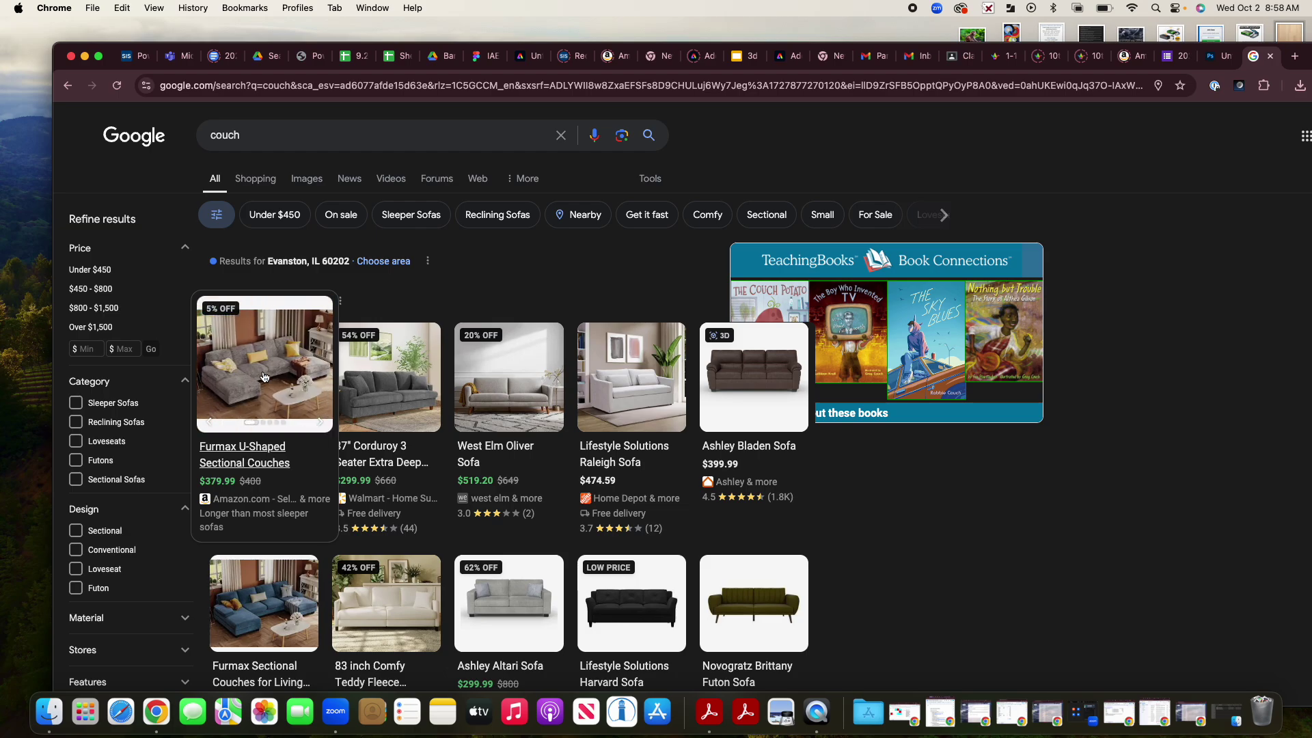
left_click(386, 403)
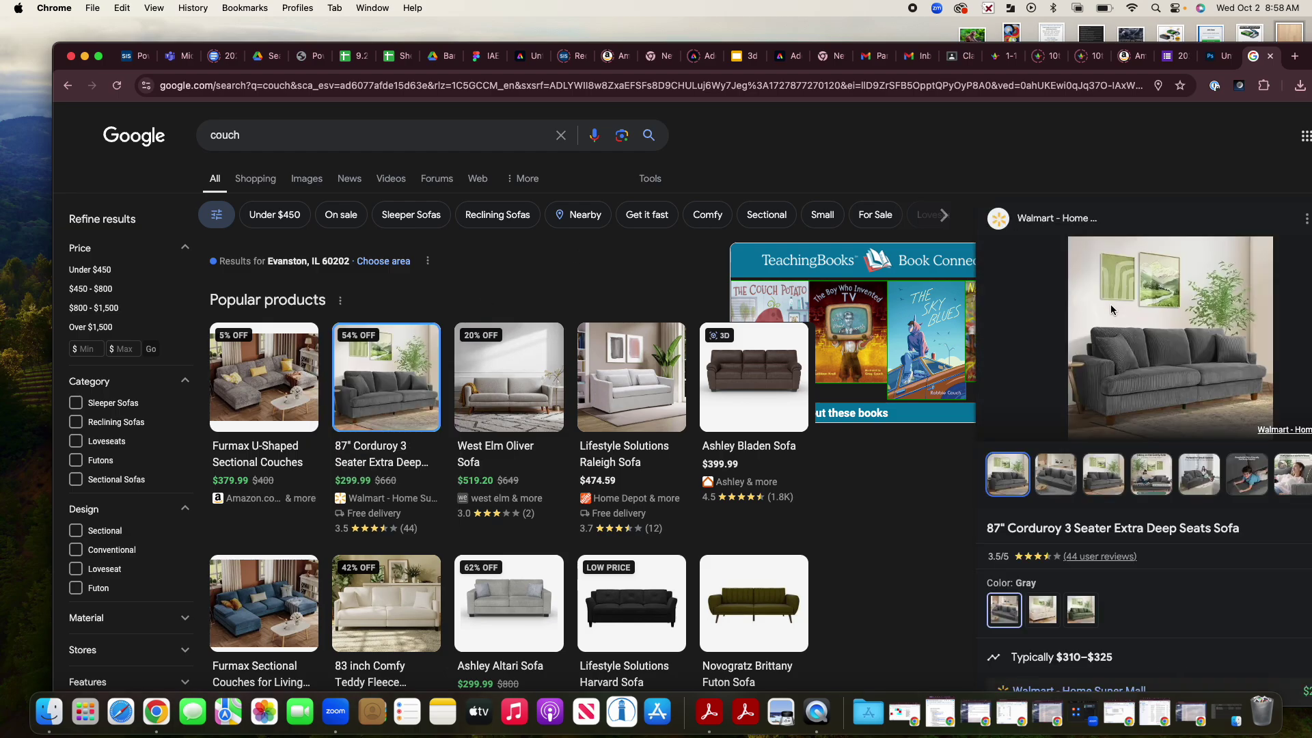
left_click_drag(1166, 326, 929, 28)
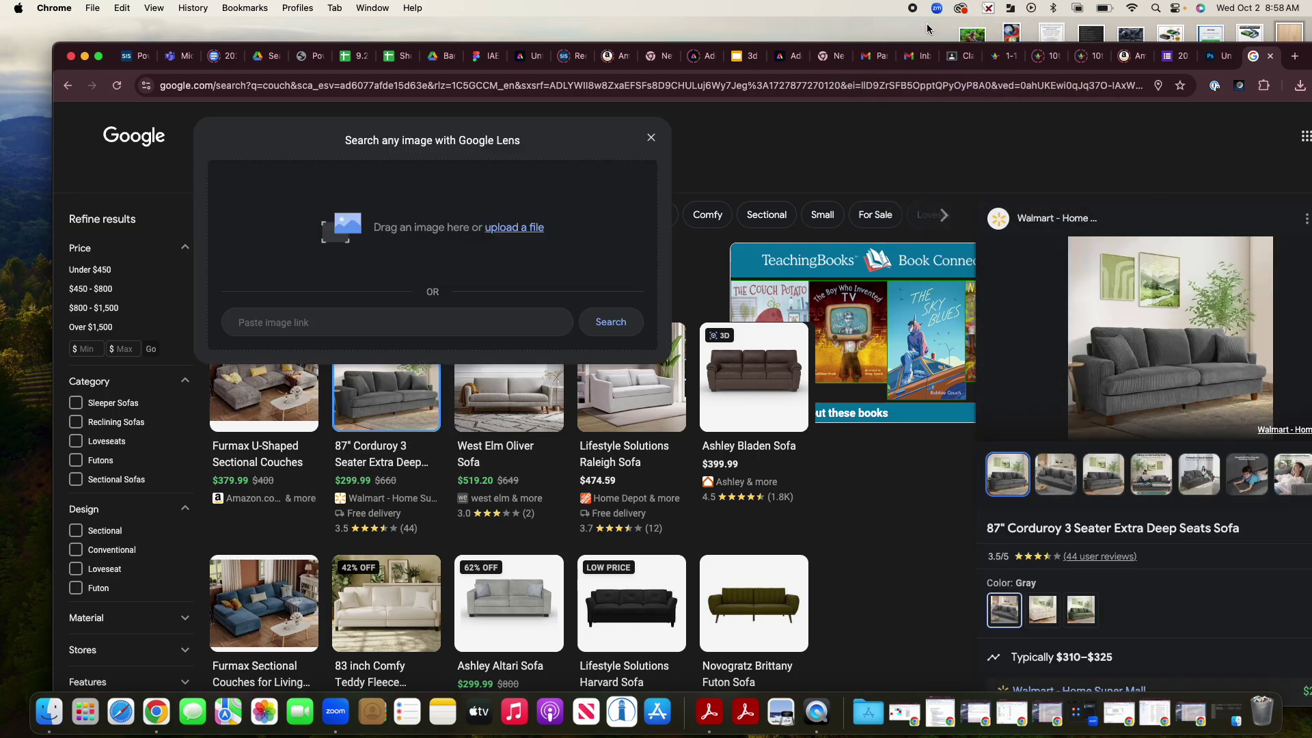
Step: Return to the Photoshop room document, place the sofa image at 450 by 450 px beside the left wall, and remove its background
left_click(1216, 56)
left_click_drag(1290, 36, 656, 372)
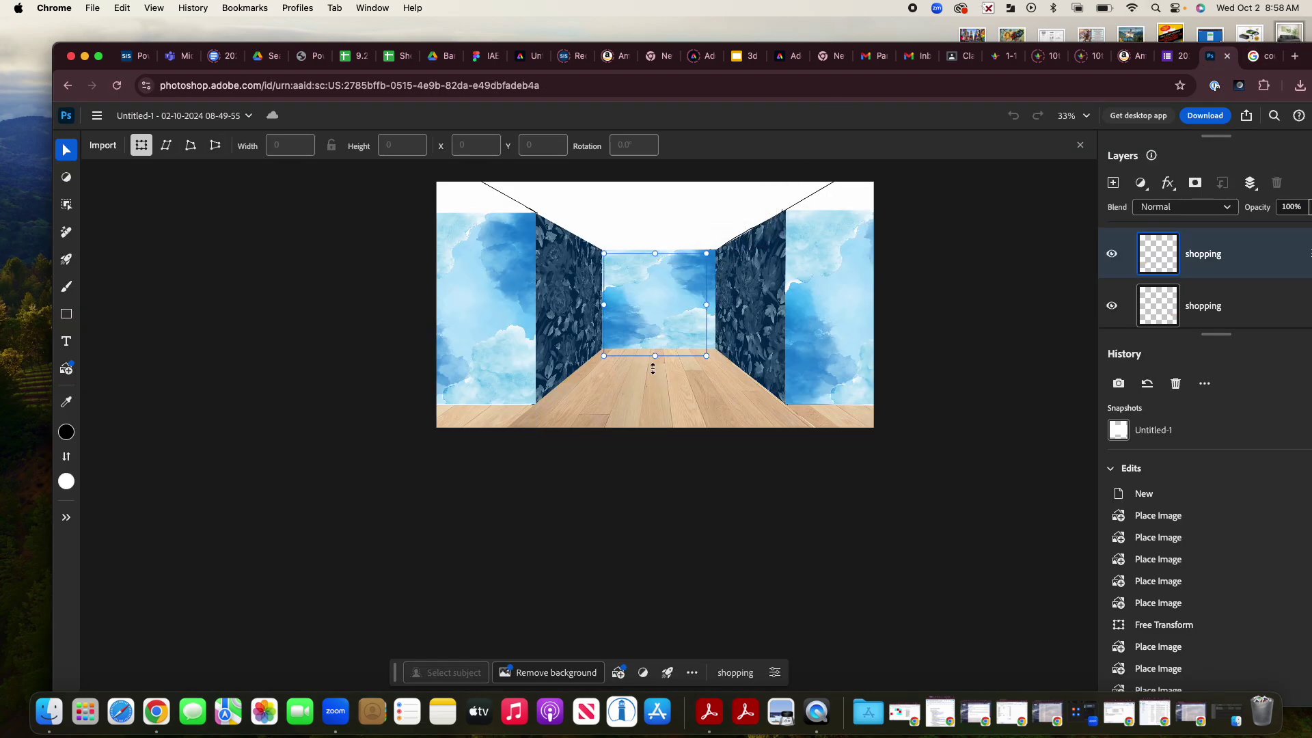
left_click_drag(656, 317, 622, 340)
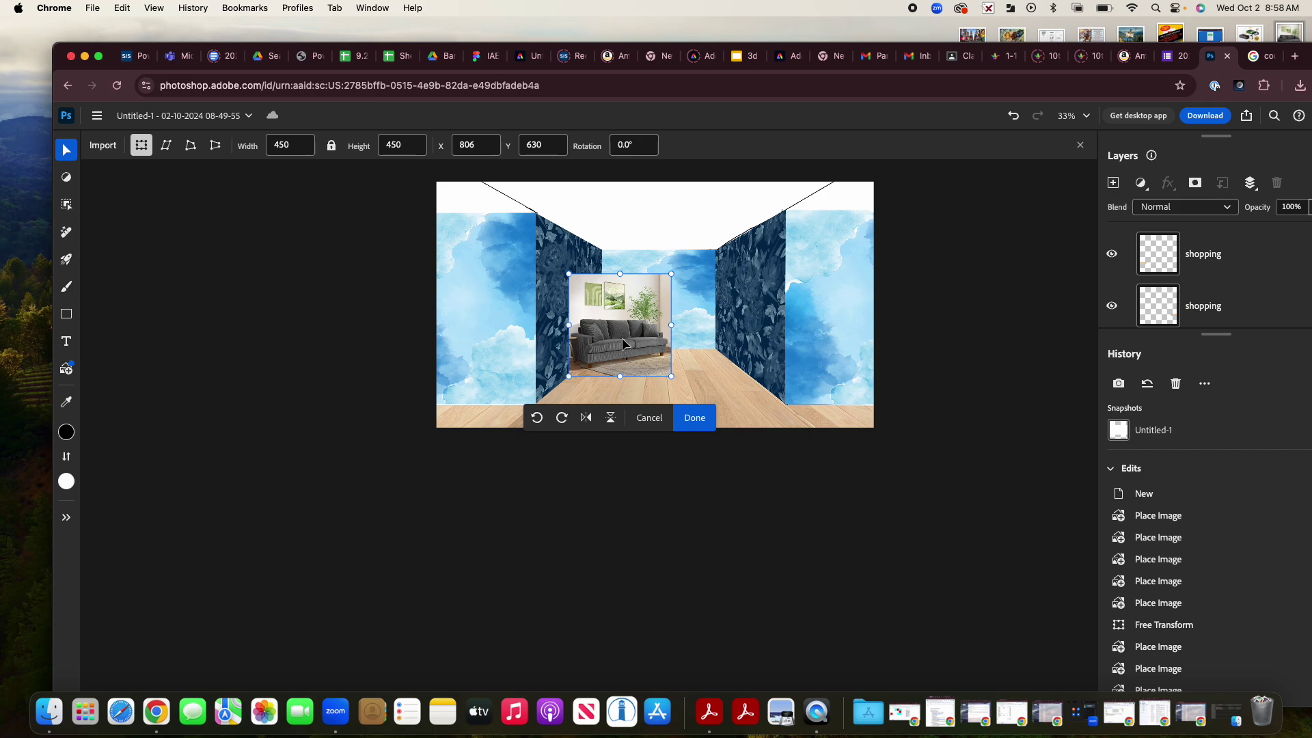
left_click(699, 415)
left_click(547, 671)
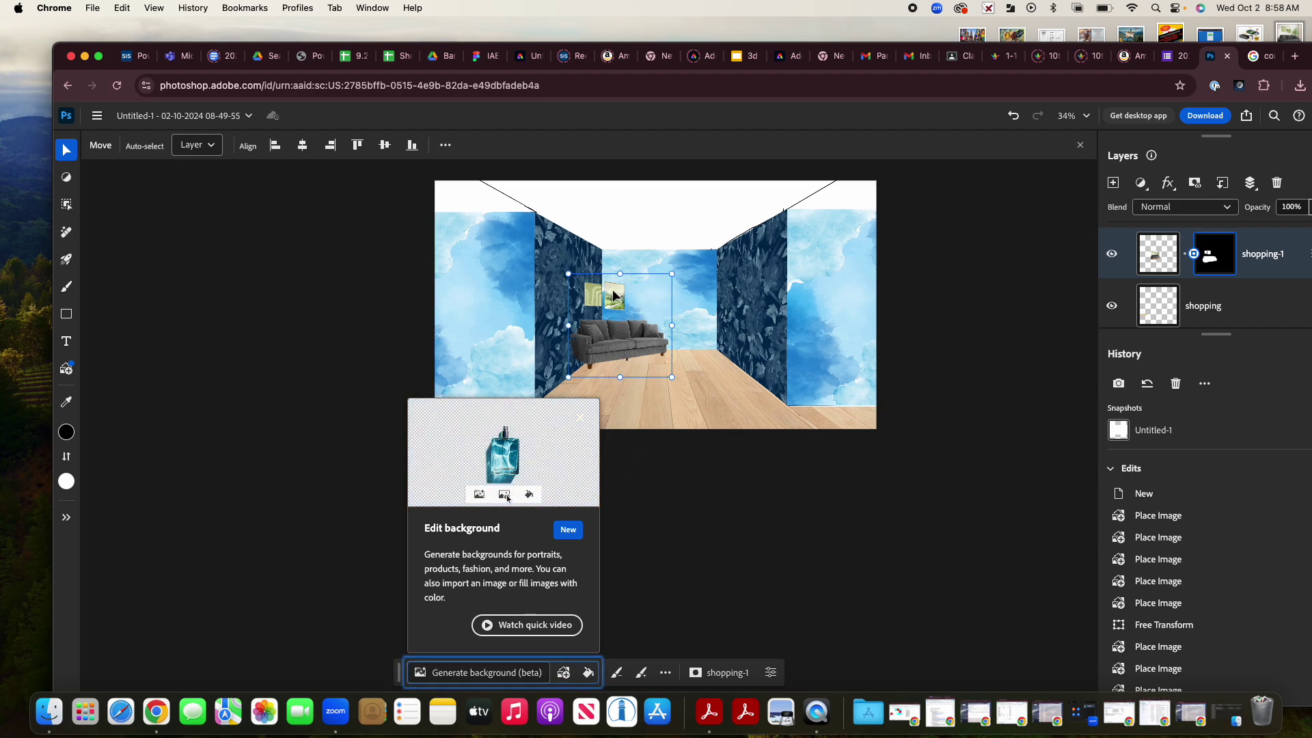
Step: Mask out the two framed pictures above the sofa by painting black with an 86 px brush
scroll(612, 289, "up", 5)
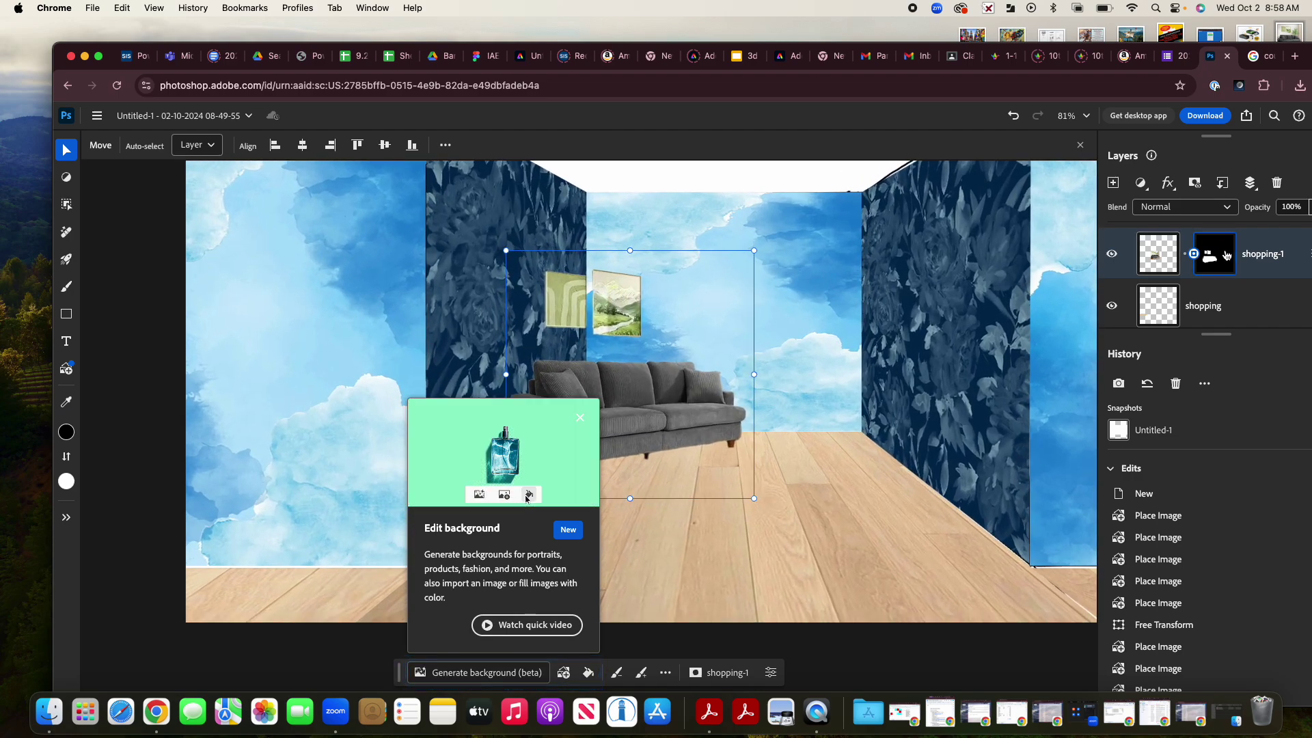
left_click(68, 282)
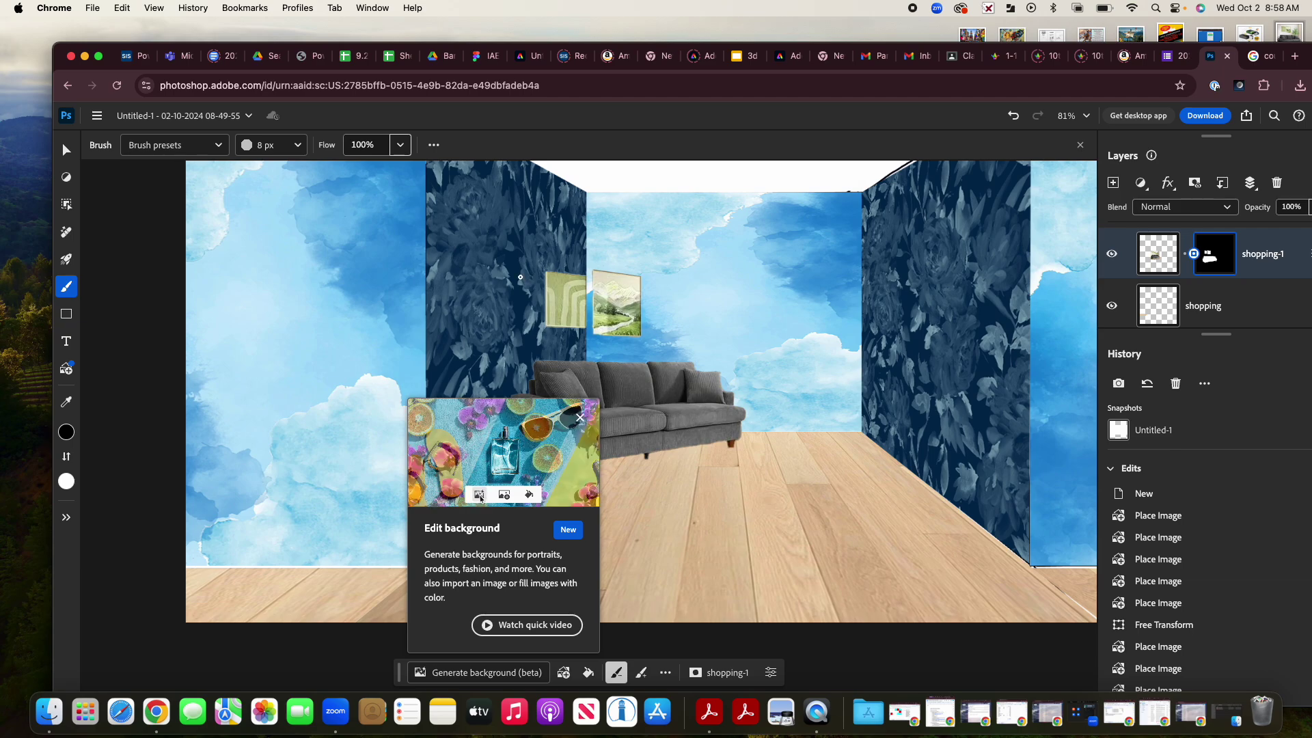
left_click(293, 148)
left_click_drag(254, 201, 284, 201)
mouse_move(535, 262)
left_mouse_down()
mouse_move(642, 289)
mouse_move(617, 319)
mouse_move(556, 313)
mouse_move(557, 301)
left_mouse_up()
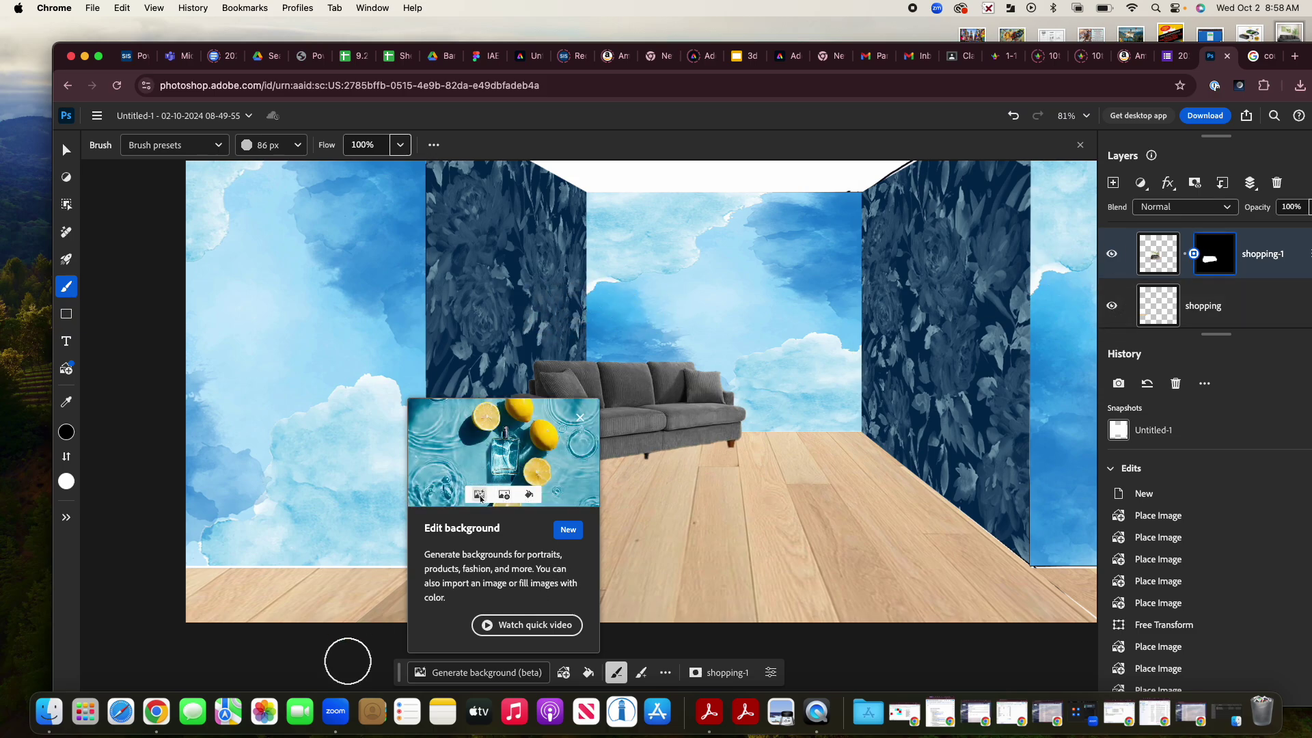
Step: Add a Vibrance adjustment layer above the sofa layer
left_click(66, 150)
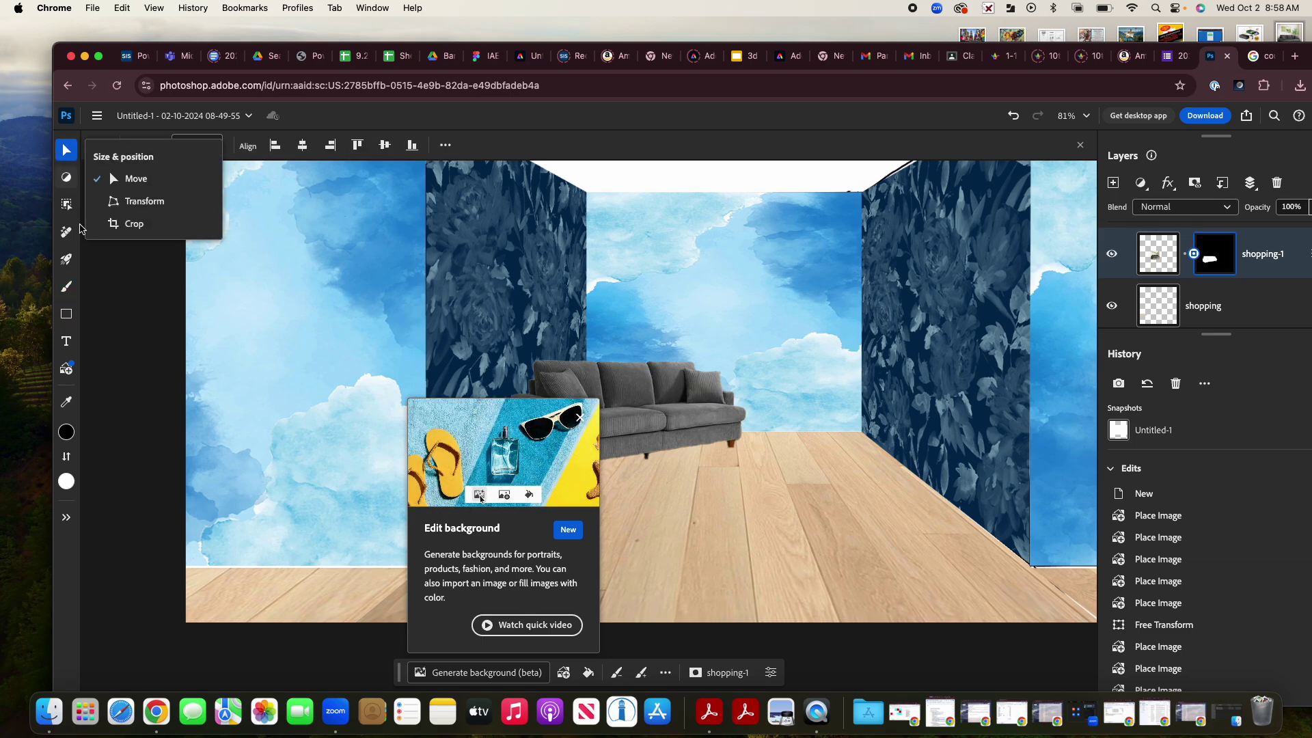
left_click(66, 177)
left_click(119, 369)
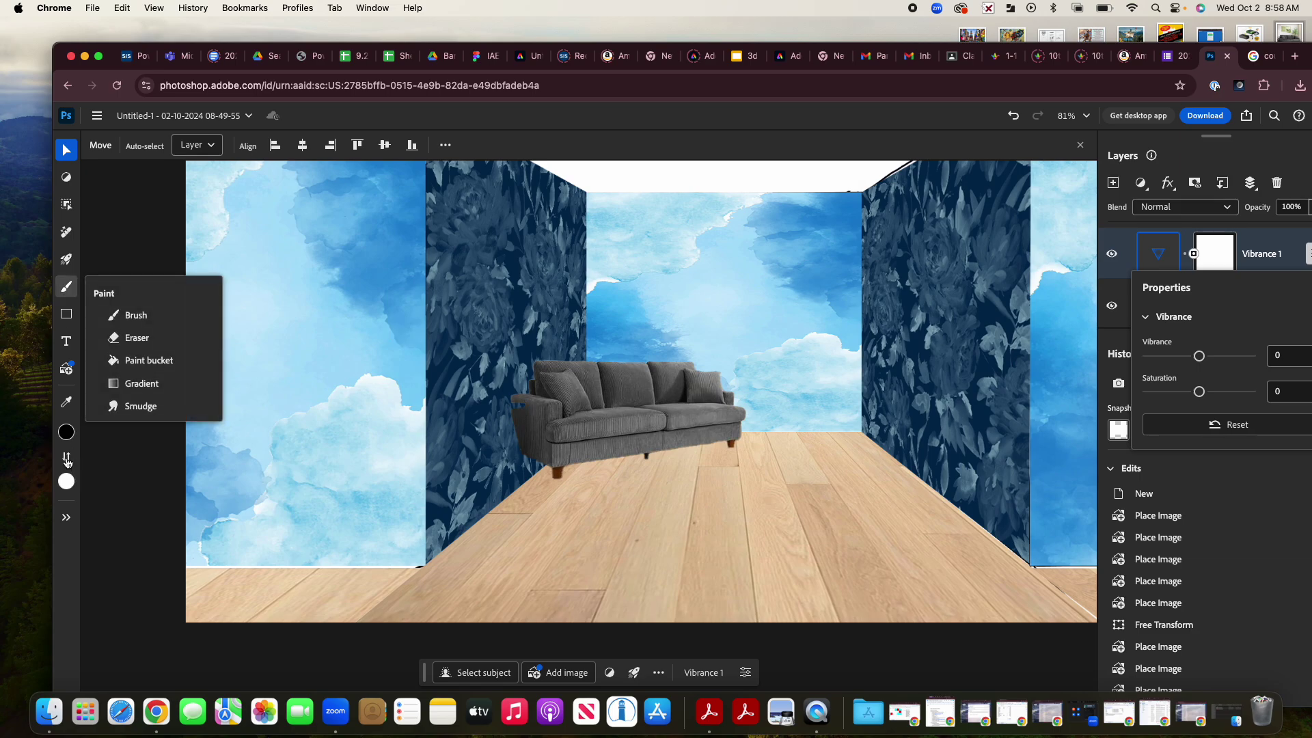
Step: Try to touch up the sofa's left arm with a white 5 px brush, and undo the stroke
left_click(67, 287)
left_click(67, 461)
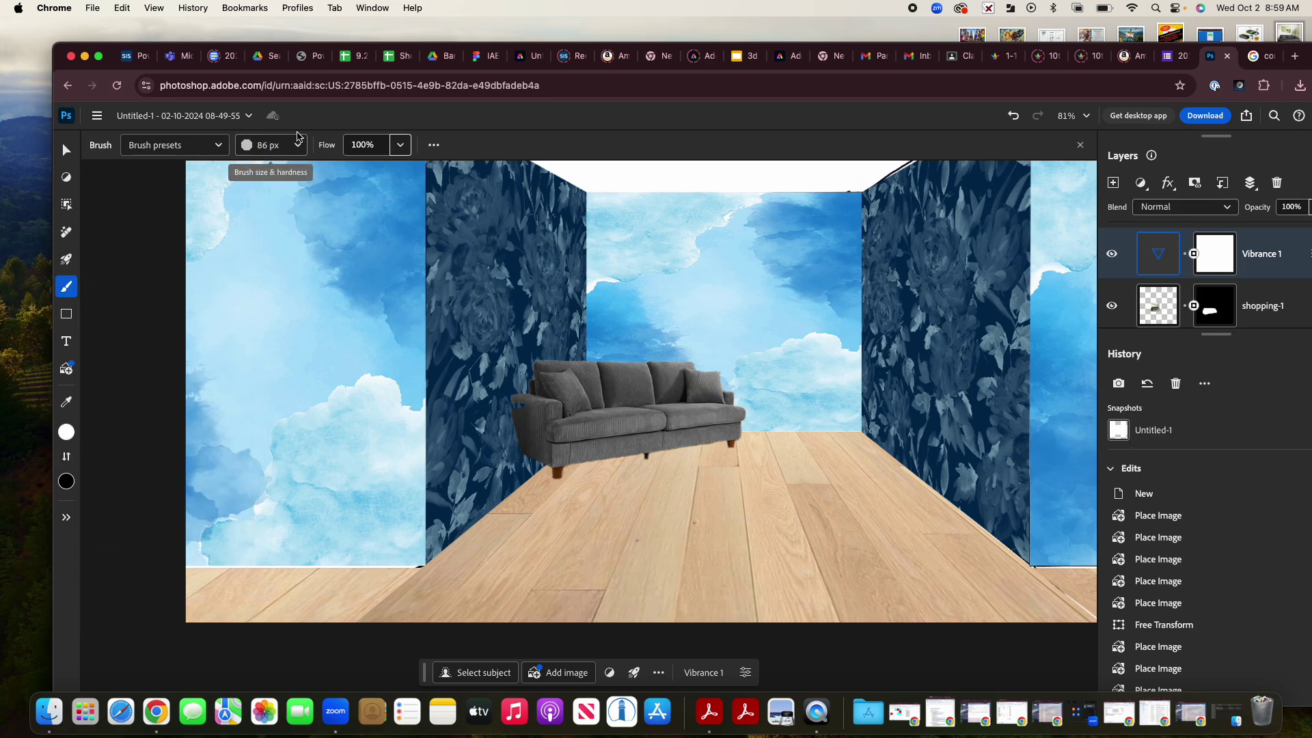
left_click(298, 144)
left_click_drag(271, 202, 254, 203)
left_click(521, 407)
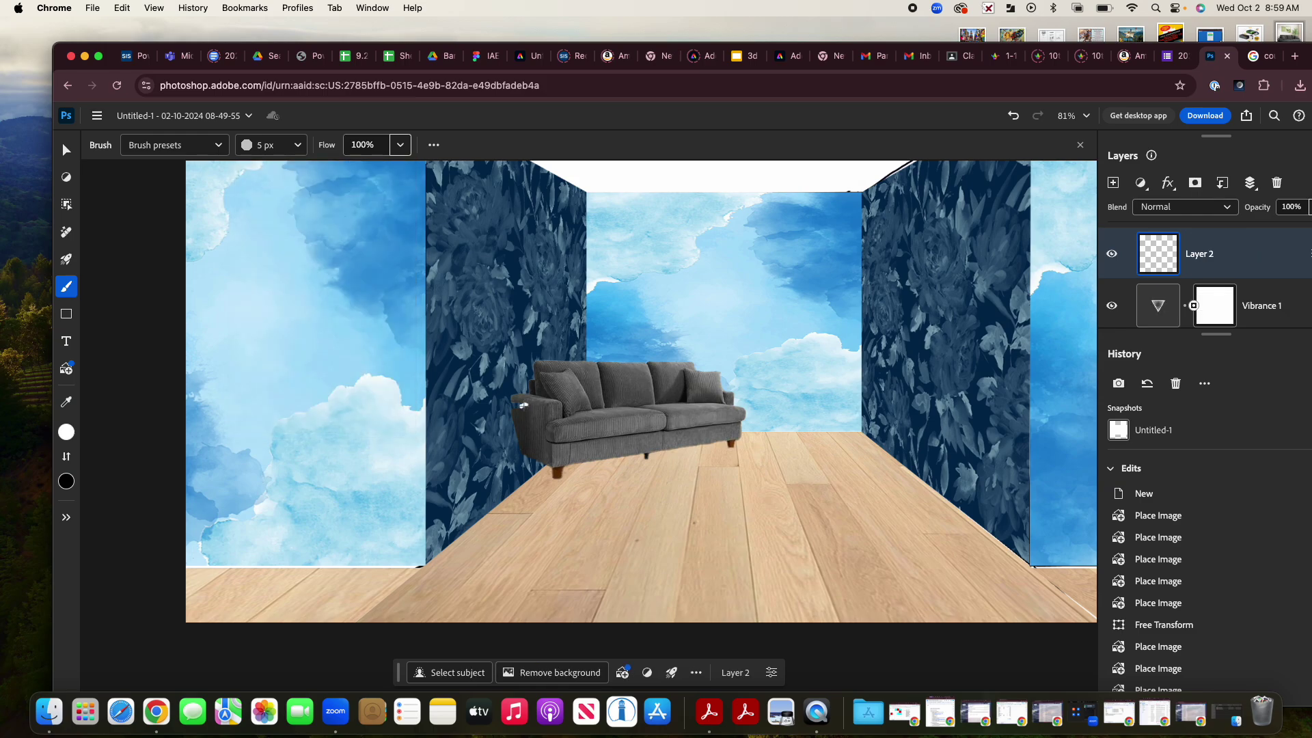
key("super+z")
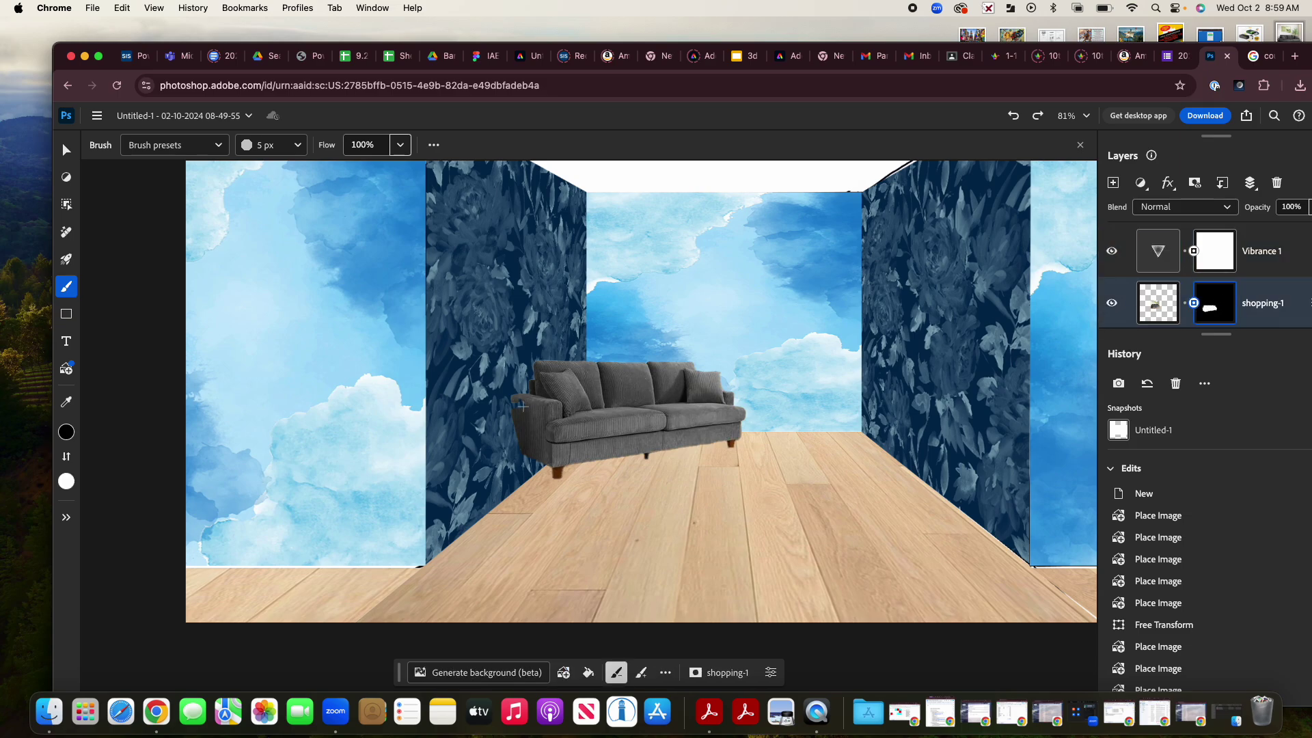
Step: Restore the missing part of the sofa's left arm by painting white on its layer mask with a 22 px brush
left_click(67, 455)
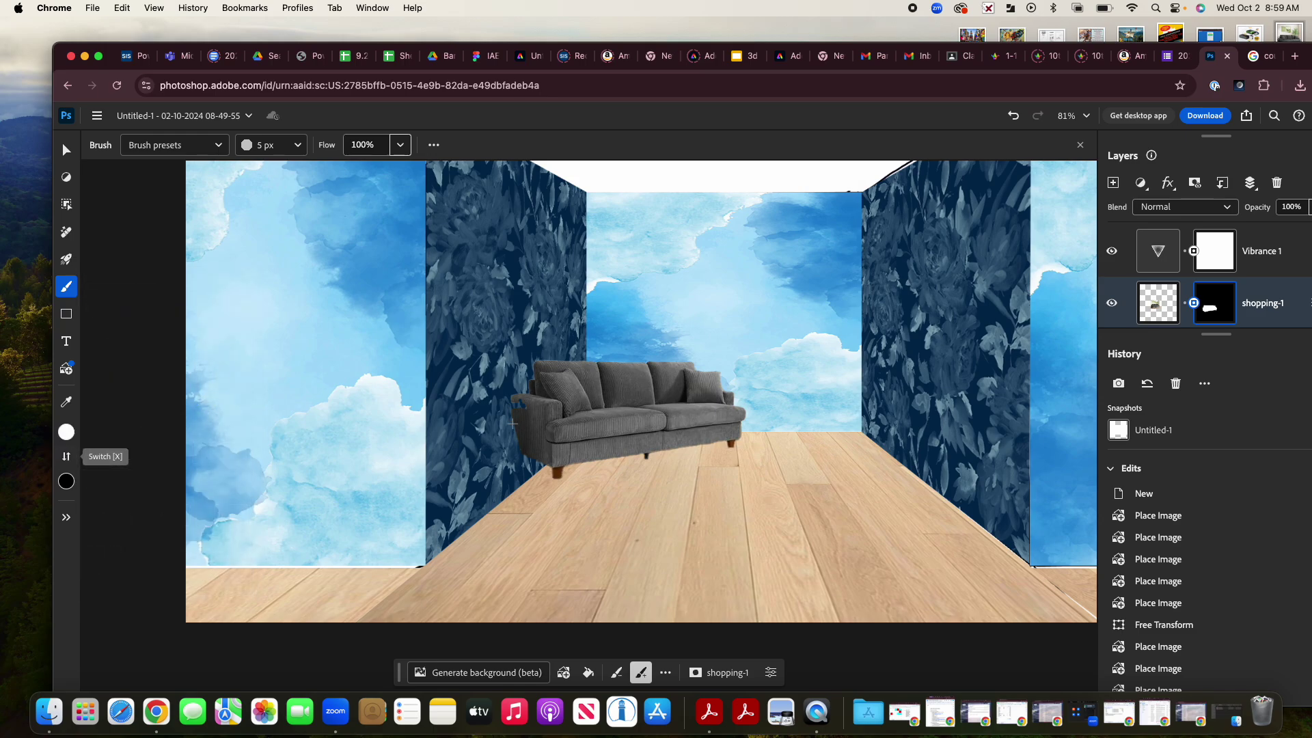
scroll(524, 397, "up", 5)
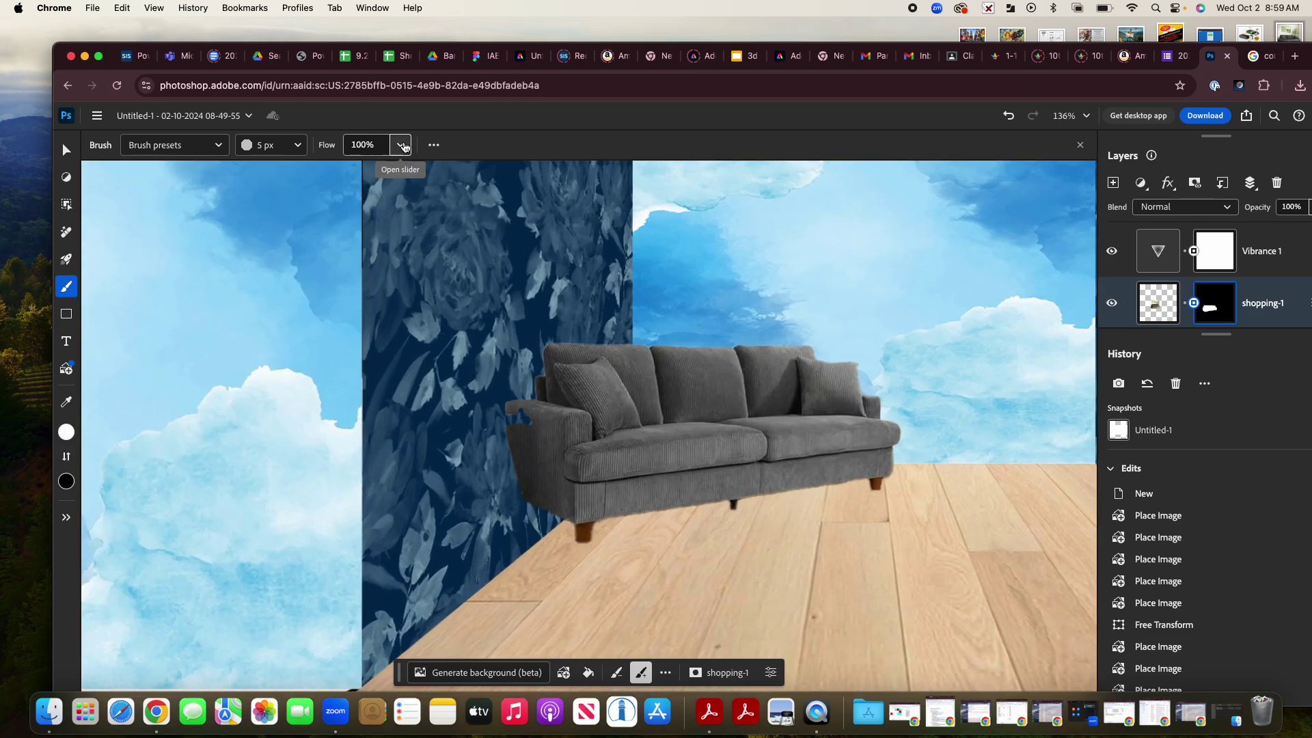
left_click(299, 146)
left_click_drag(250, 201, 263, 201)
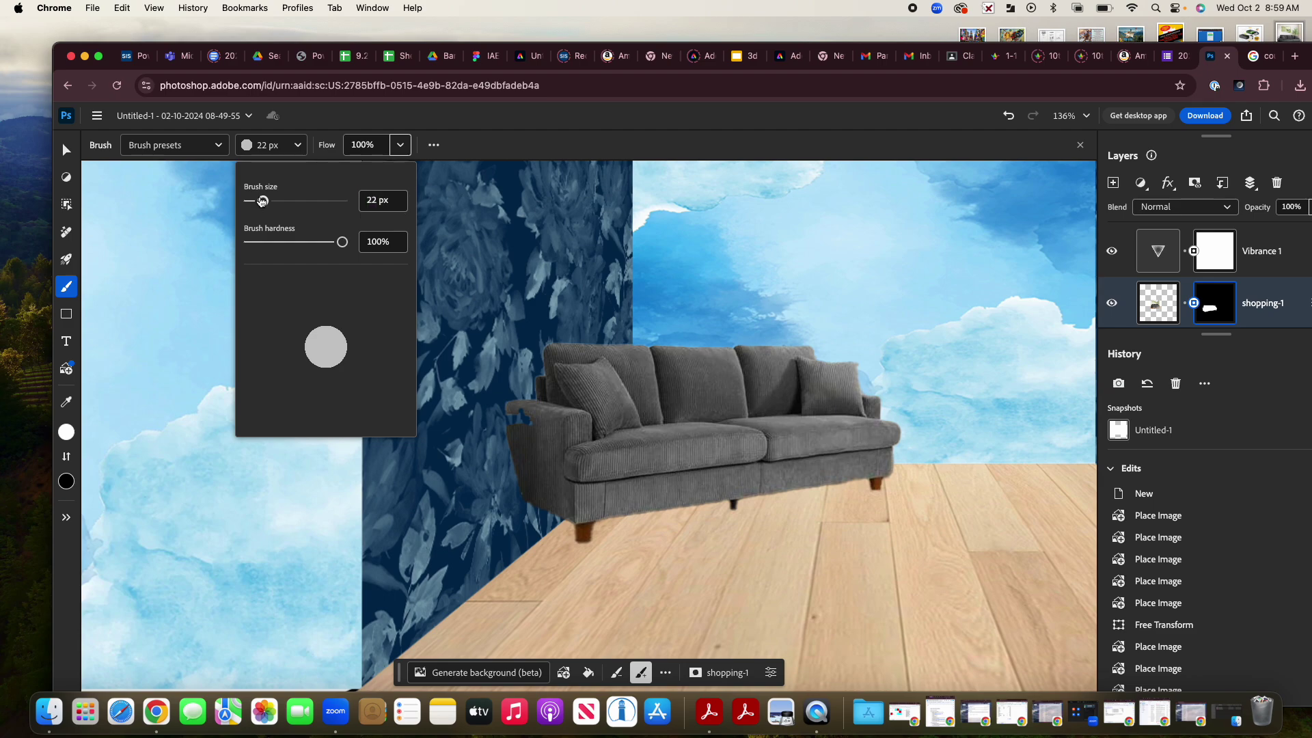
left_click_drag(524, 417, 516, 414)
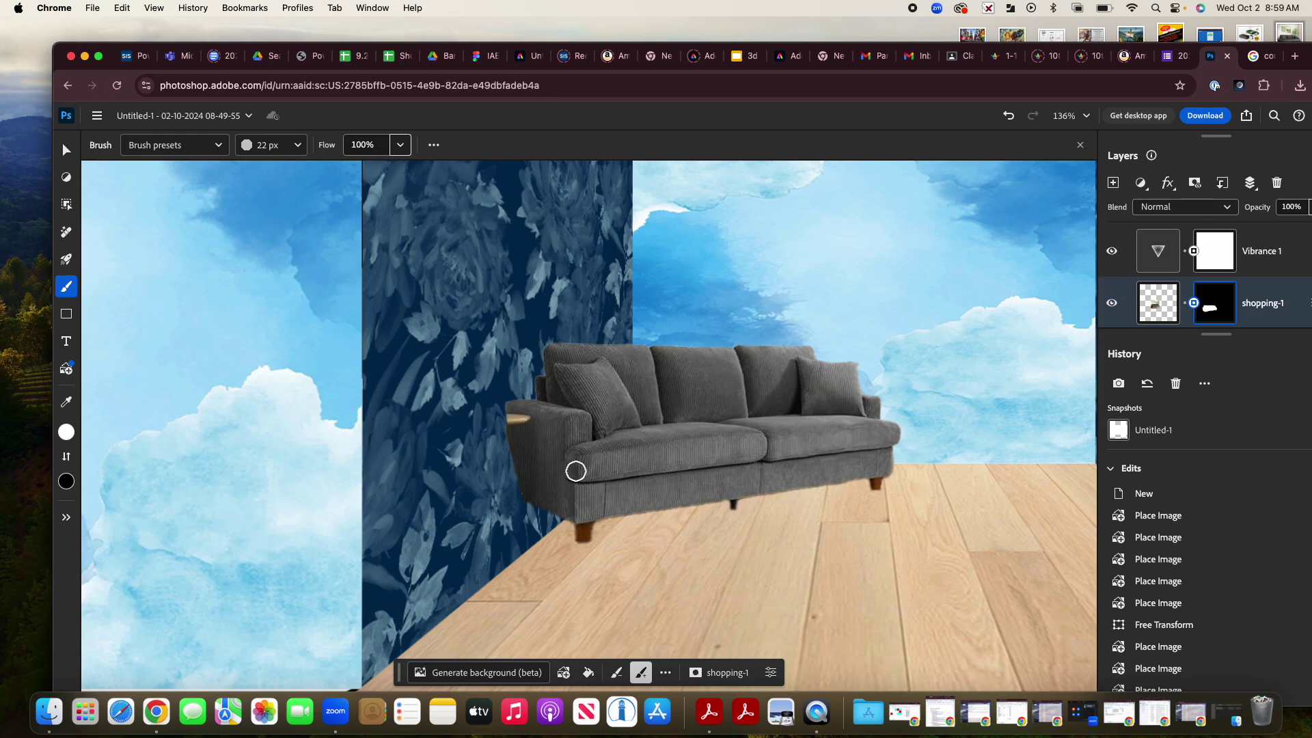
Step: Delete the Vibrance adjustment layer above the sofa layer
scroll(575, 471, "down", 5)
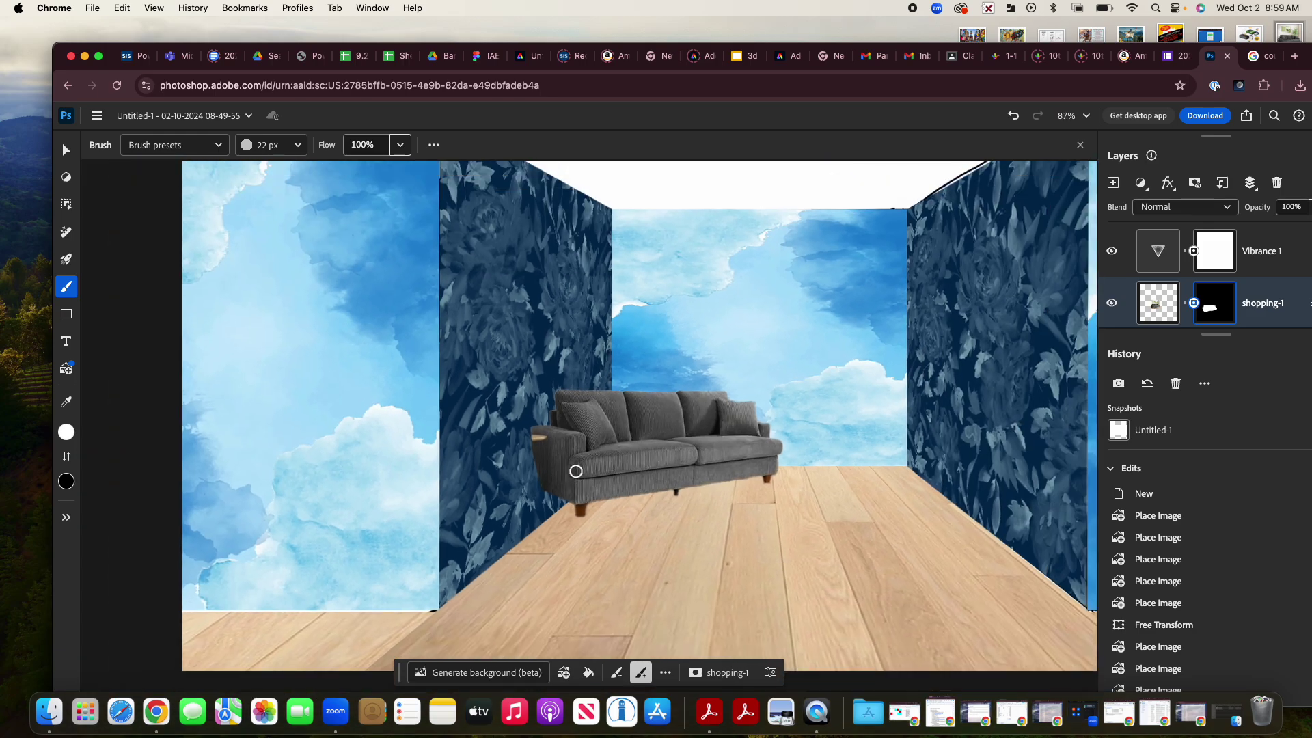
scroll(575, 471, "down", 2)
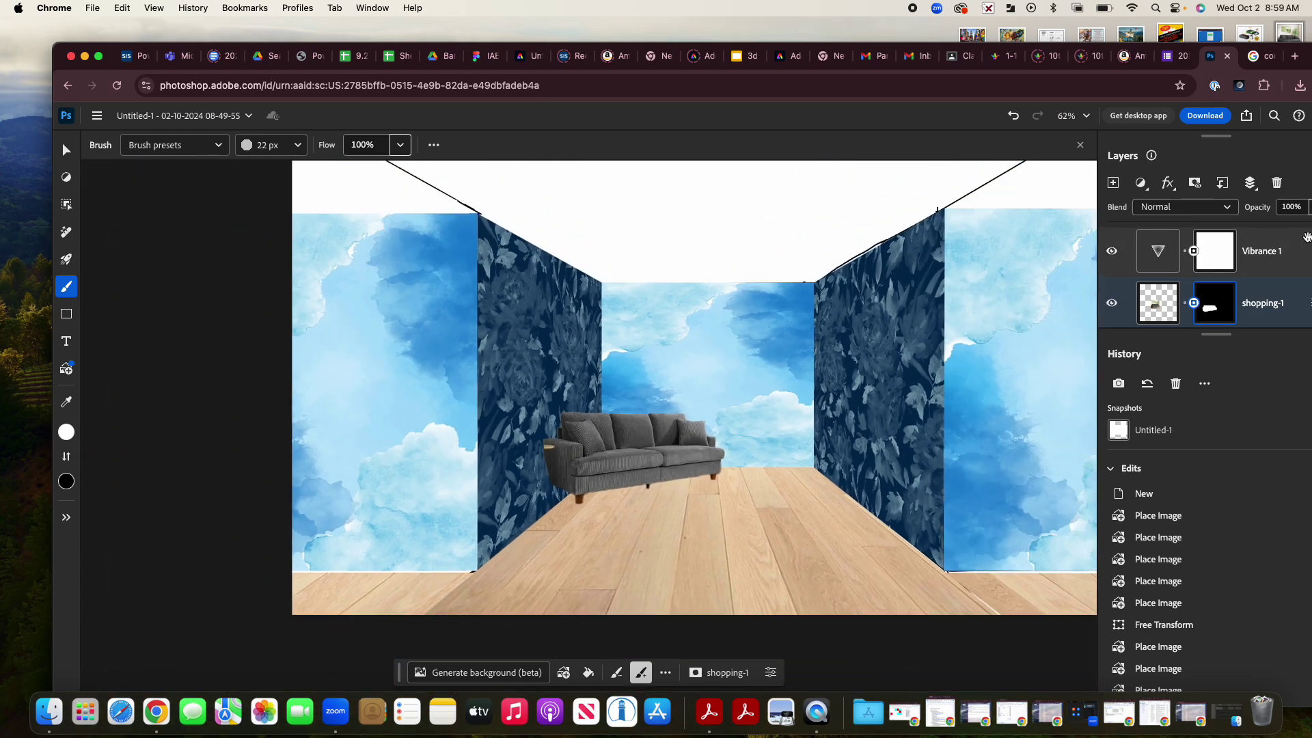
left_click(1291, 251)
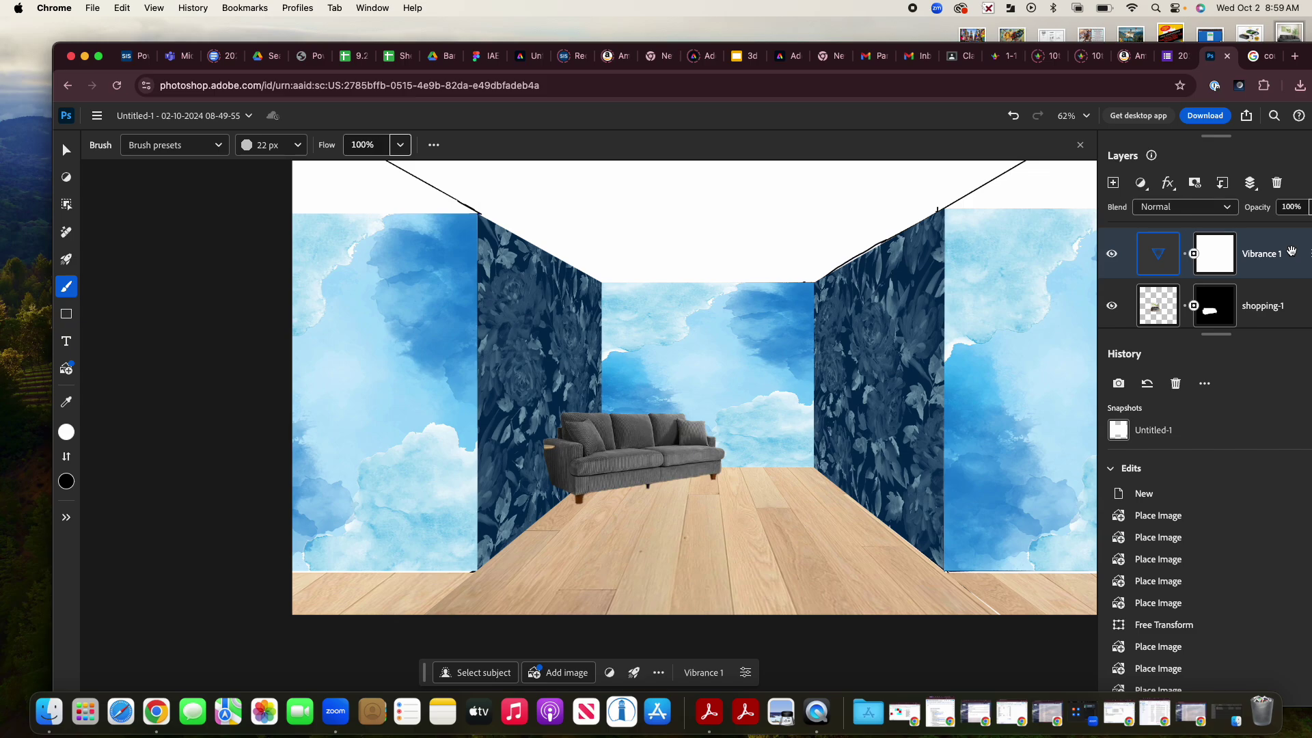
right_click(1291, 250)
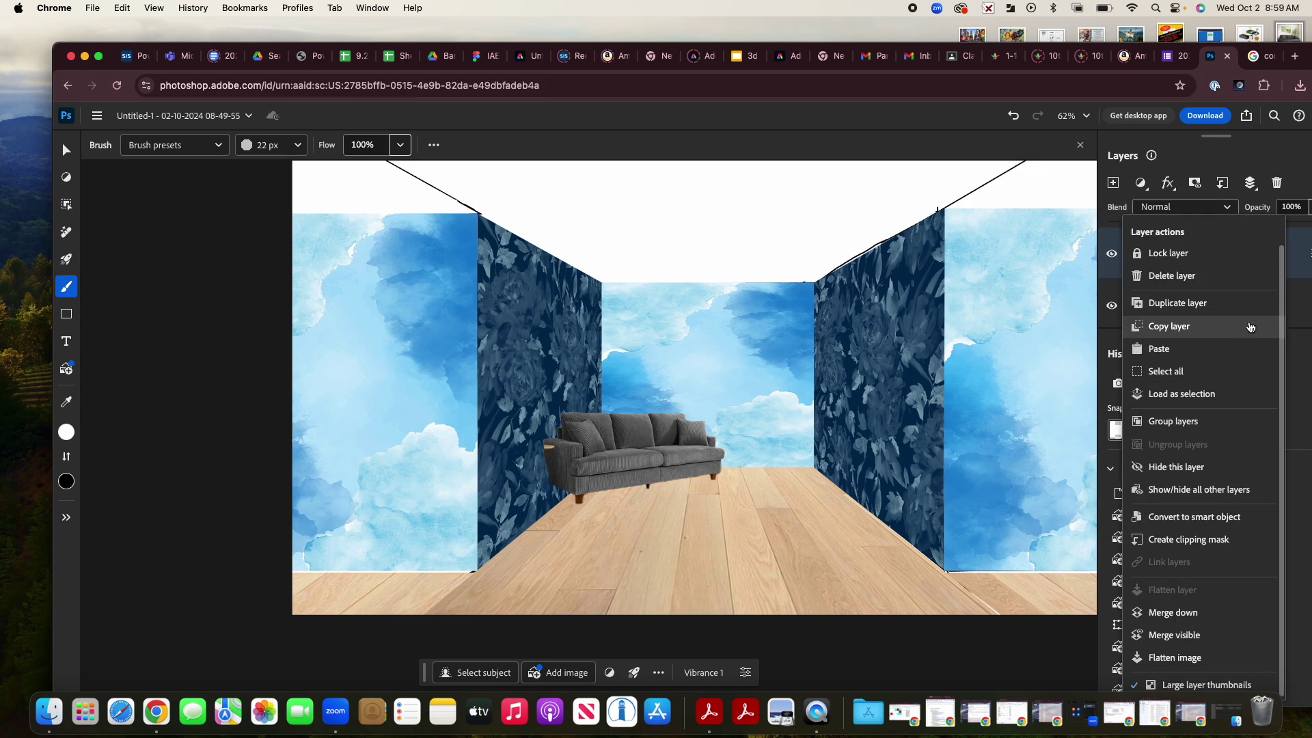
left_click(1174, 275)
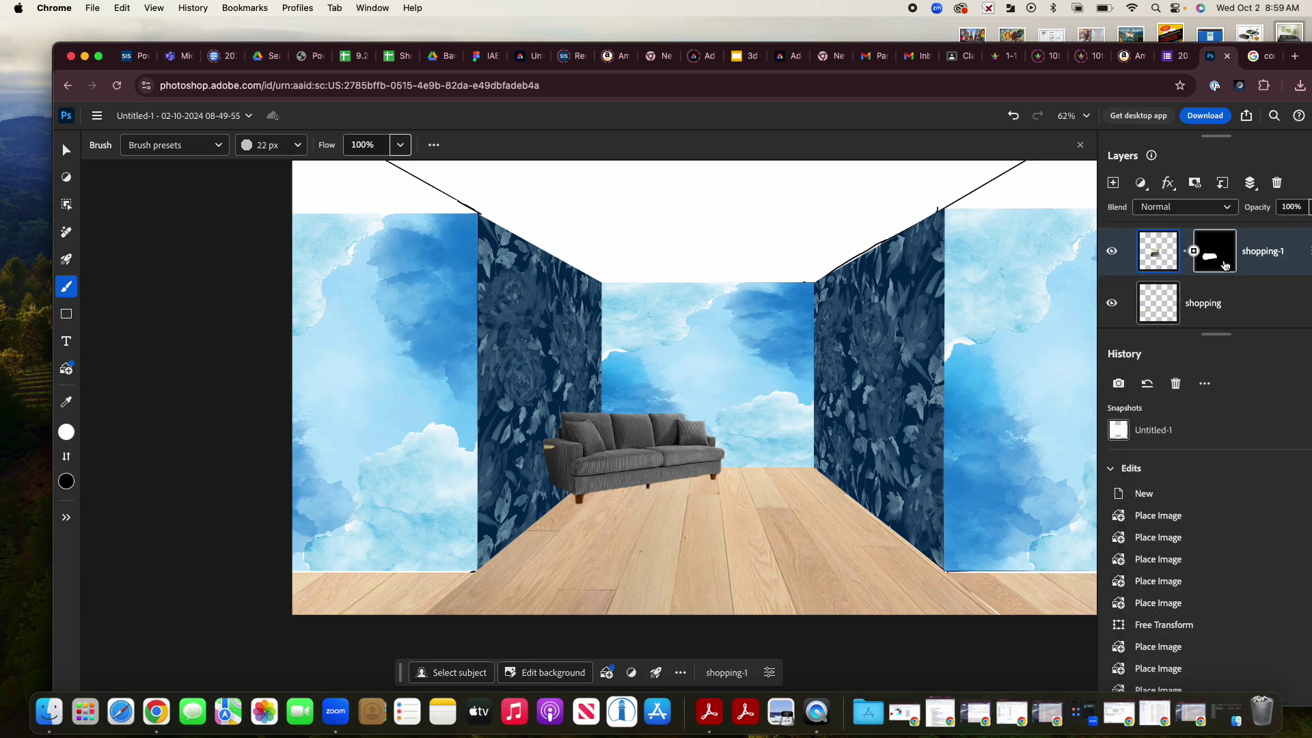
left_click_drag(1310, 51, 1220, 5)
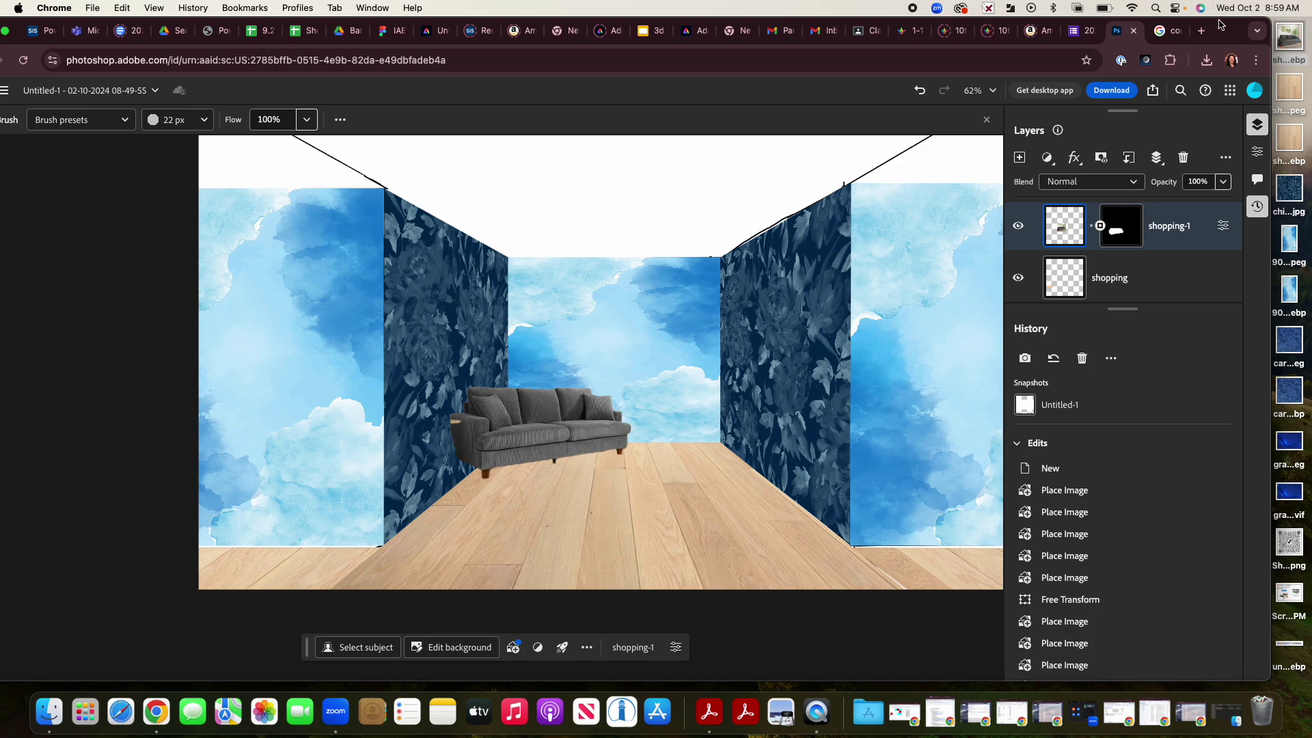
left_click_drag(1221, 32, 1120, 41)
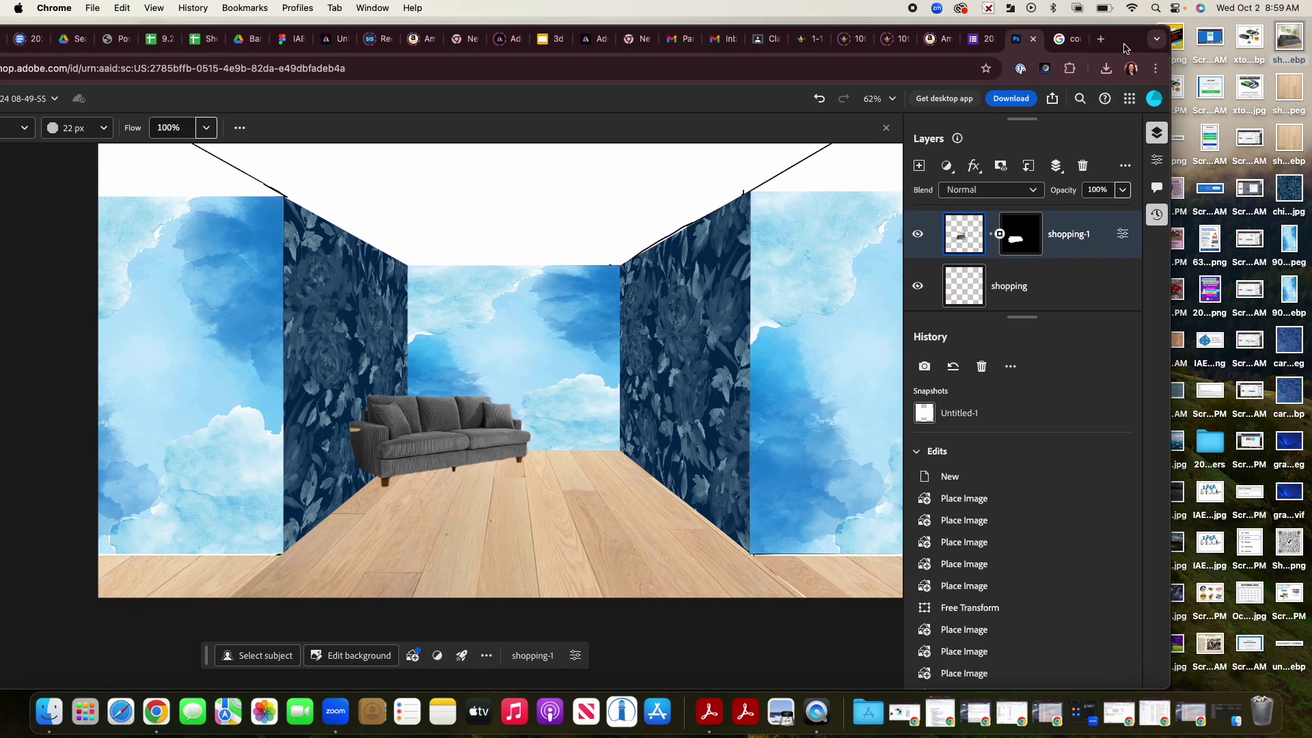
left_click_drag(1126, 35, 1201, 31)
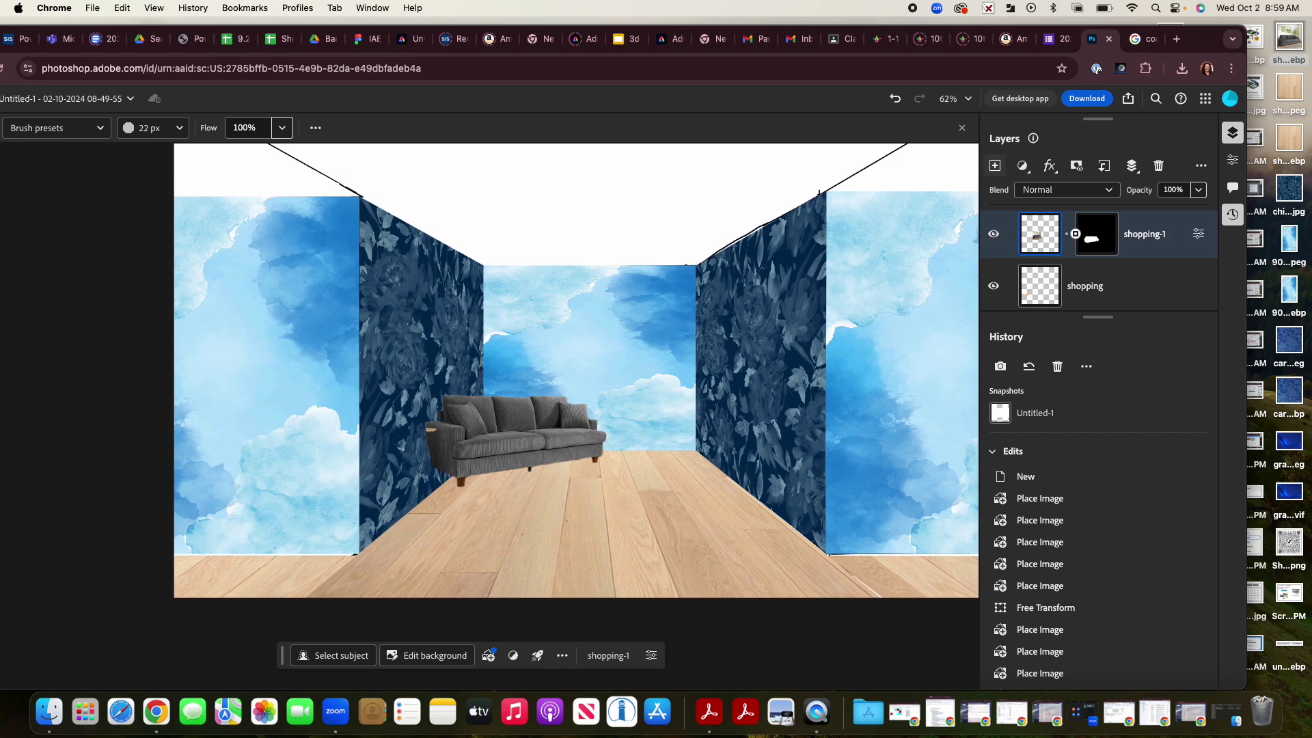